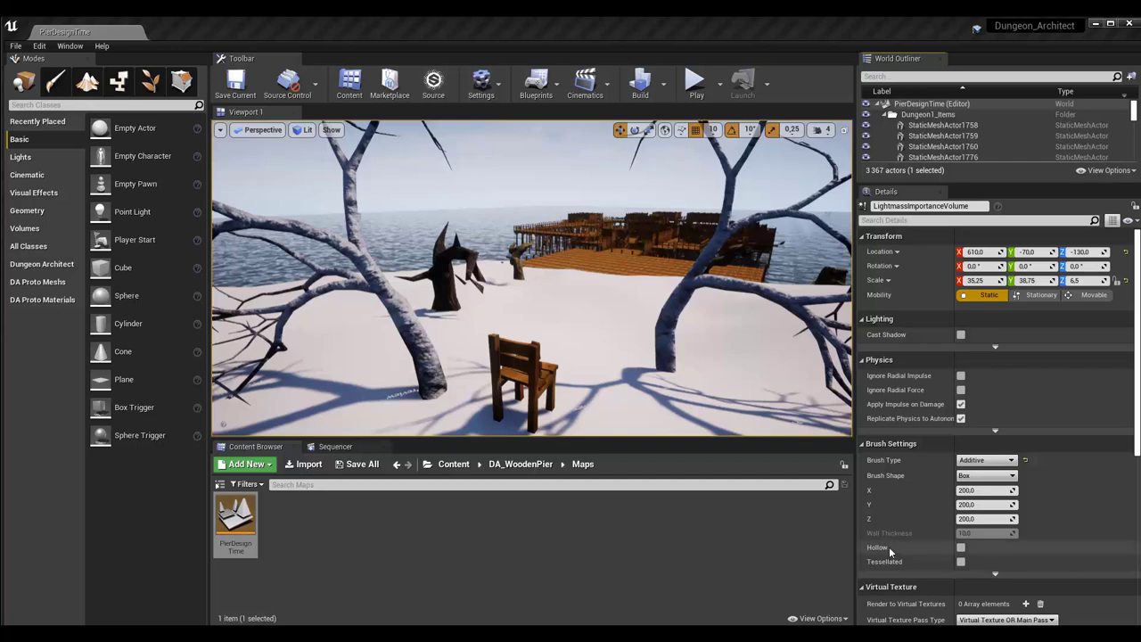
Fly around the finished wooden pier, select a walkway piece, and start Play-in-Editor.
right_drag(569, 346, 535, 338)
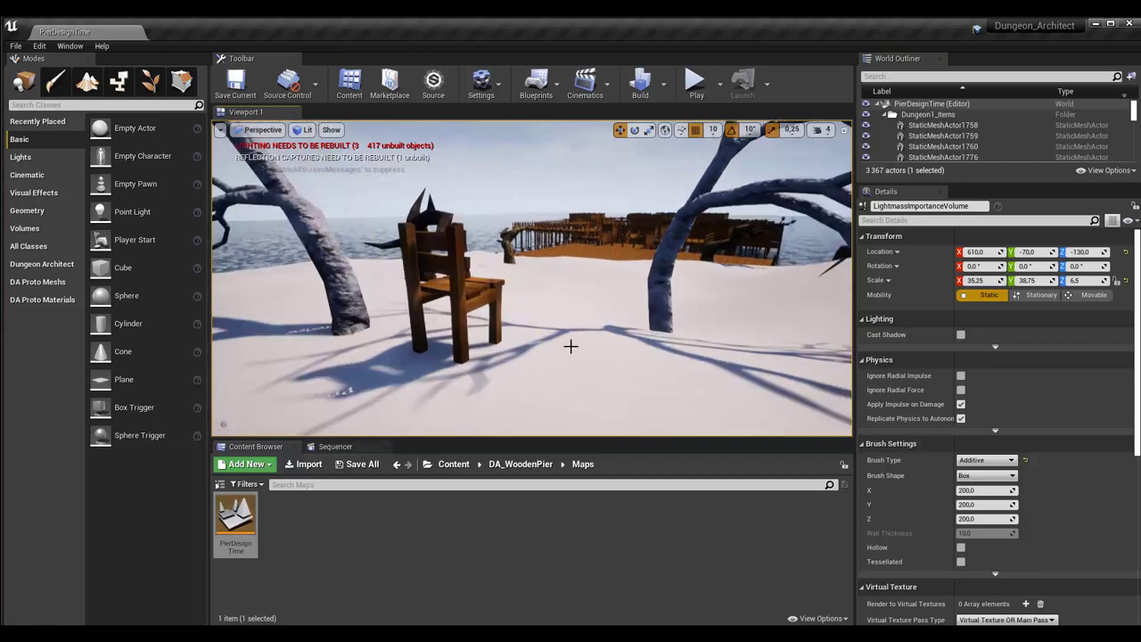
mouse_move(589, 318)
right_down()
mouse_move(571, 339)
mouse_move(552, 321)
right_up()
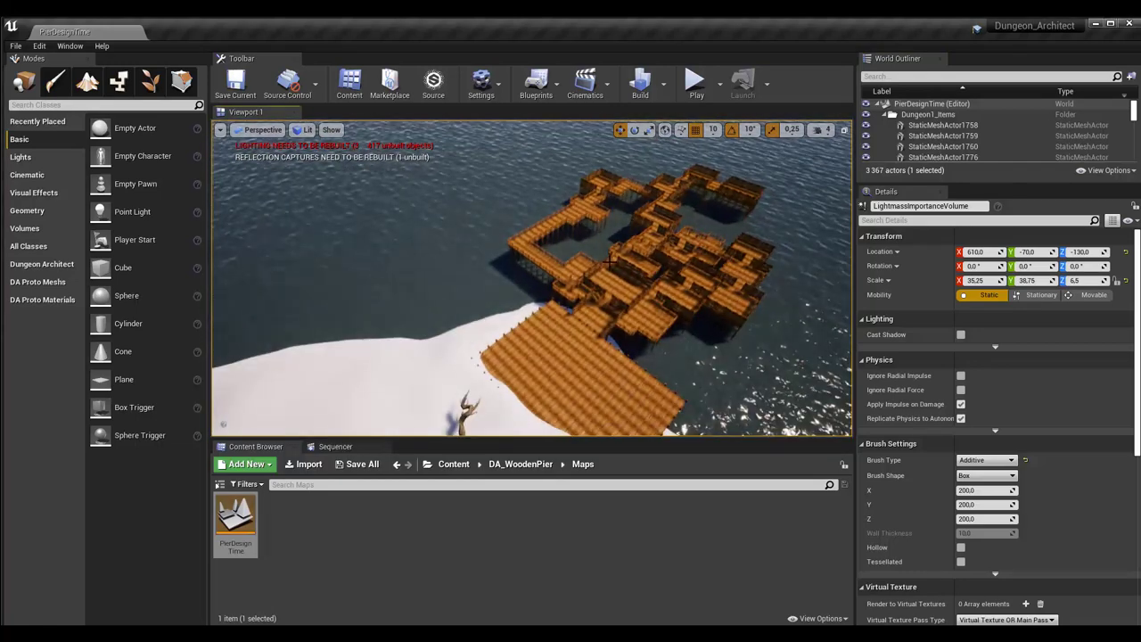
right_drag(553, 321, 526, 303)
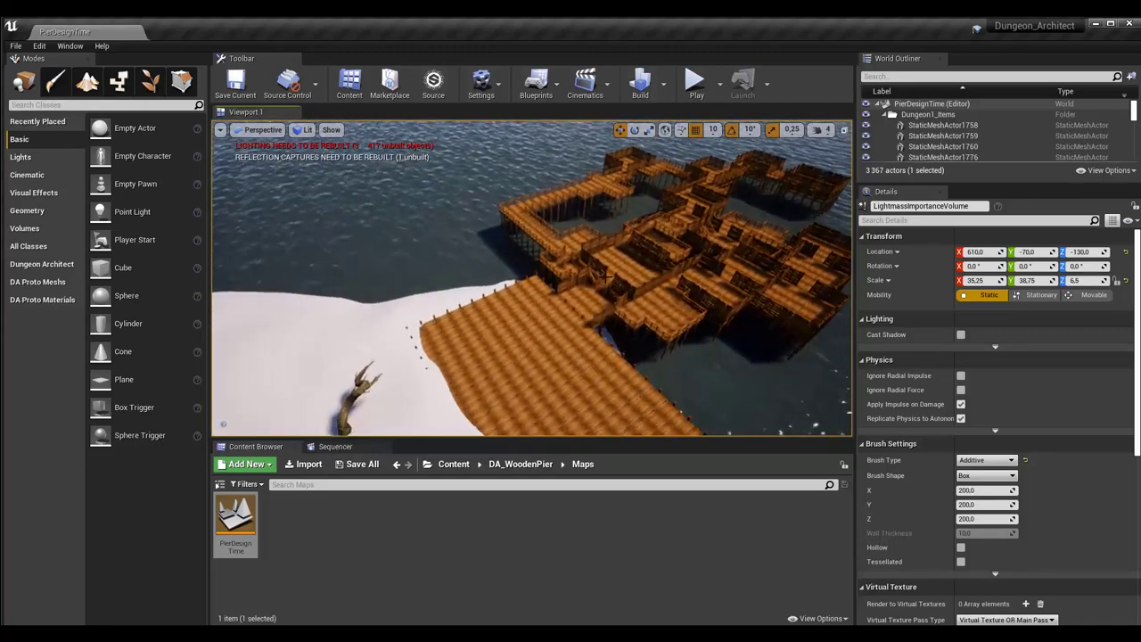
right_drag(526, 303, 656, 252)
scroll(624, 236, up, 3)
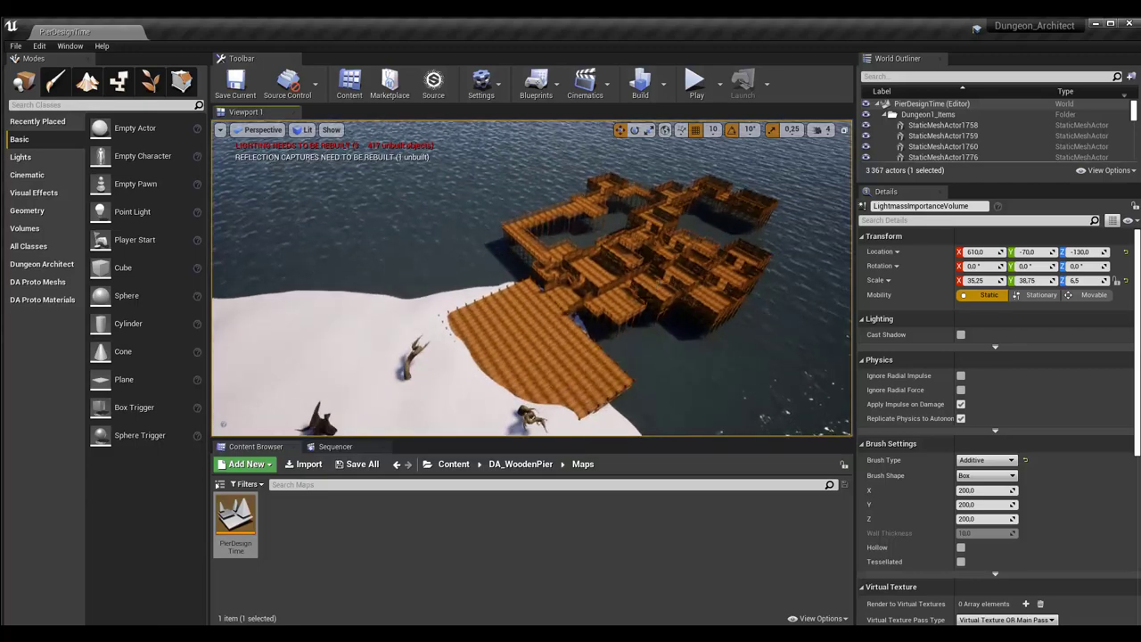
right_drag(696, 258, 696, 258)
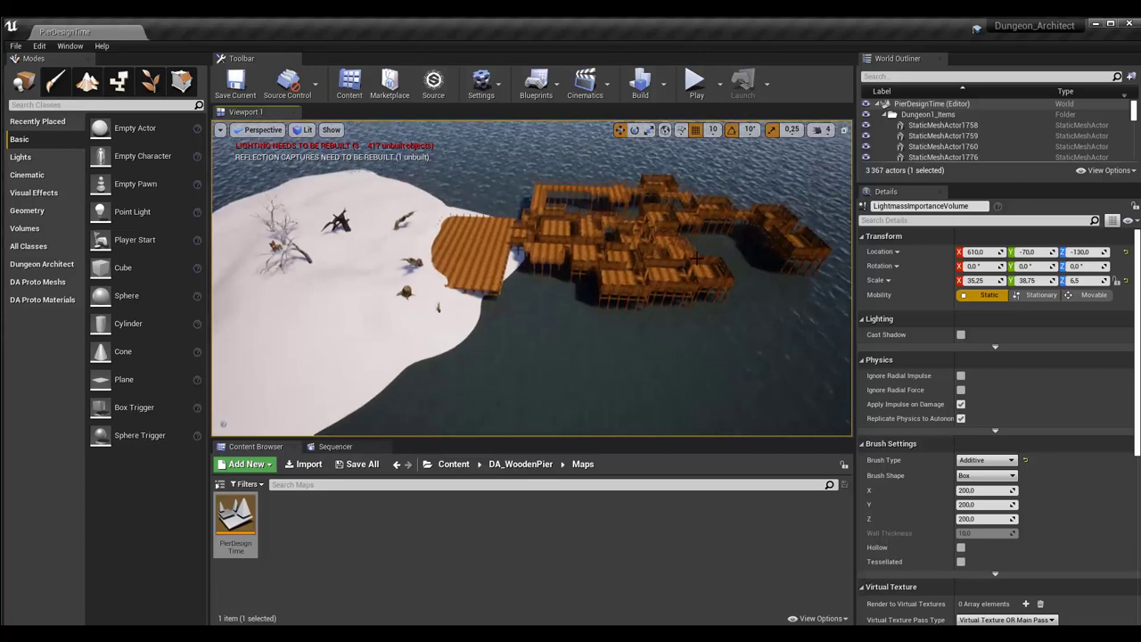
scroll(682, 255, up, 2)
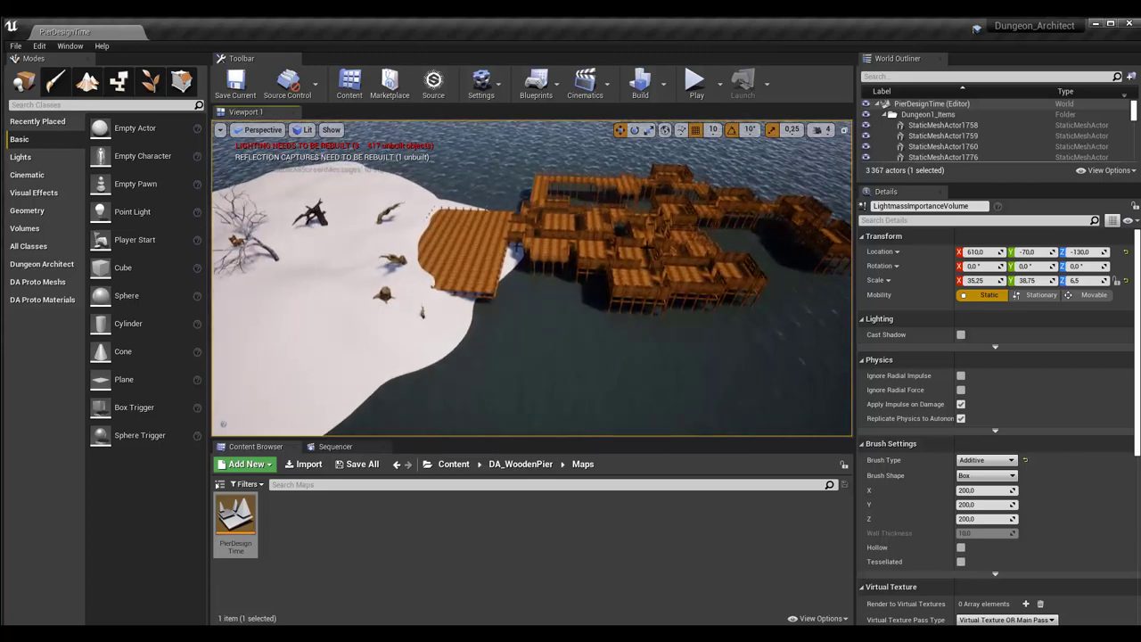
click(653, 248)
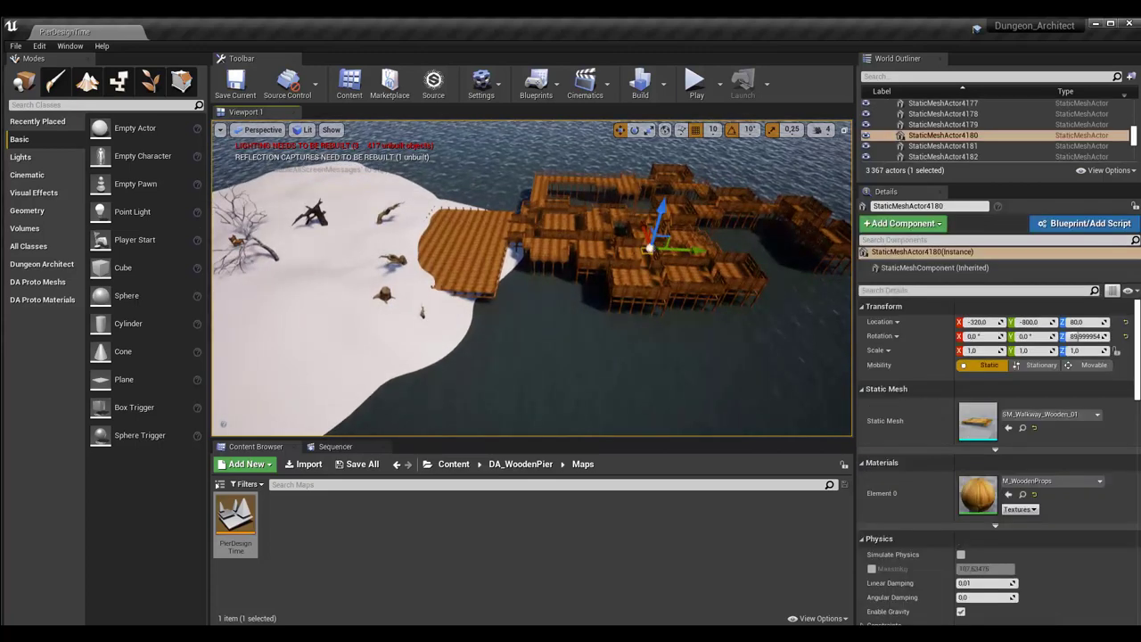
click(697, 83)
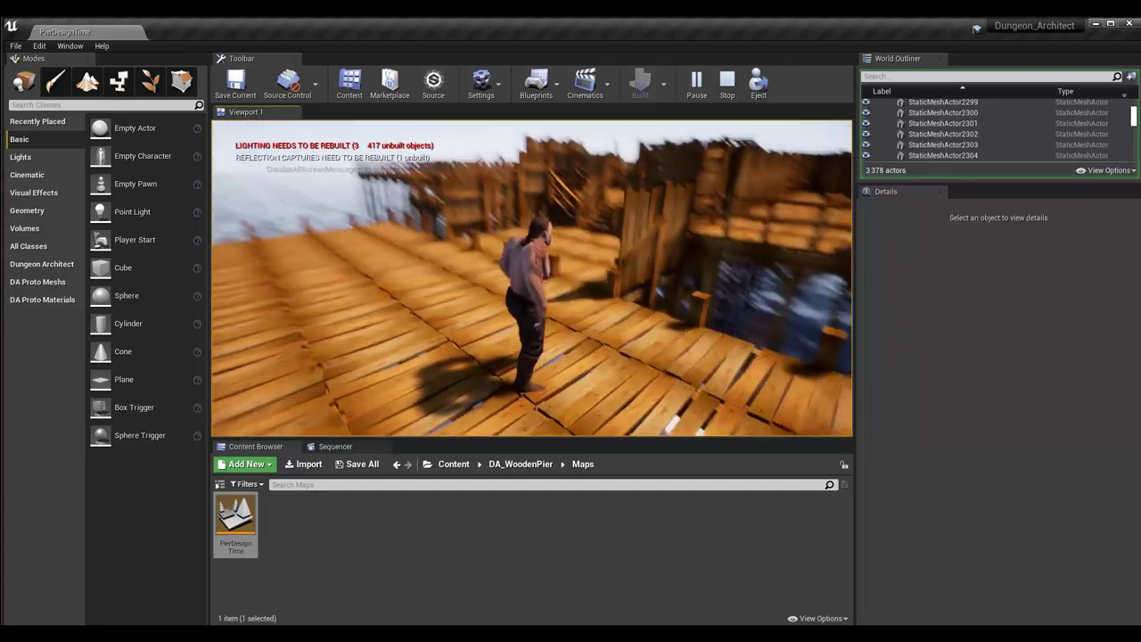
Stop the Play-in-Editor session with Escape.
key(Escape)
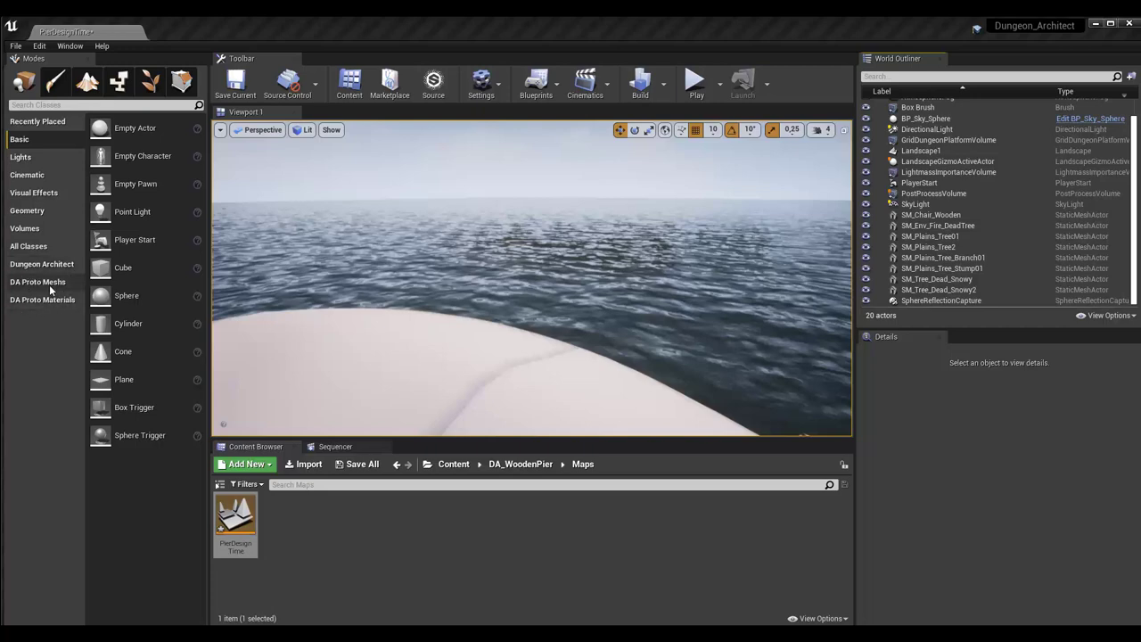
Step through DA Proto Meshes and Materials to the Dungeon Architect actor category in Modes.
click(49, 285)
click(42, 296)
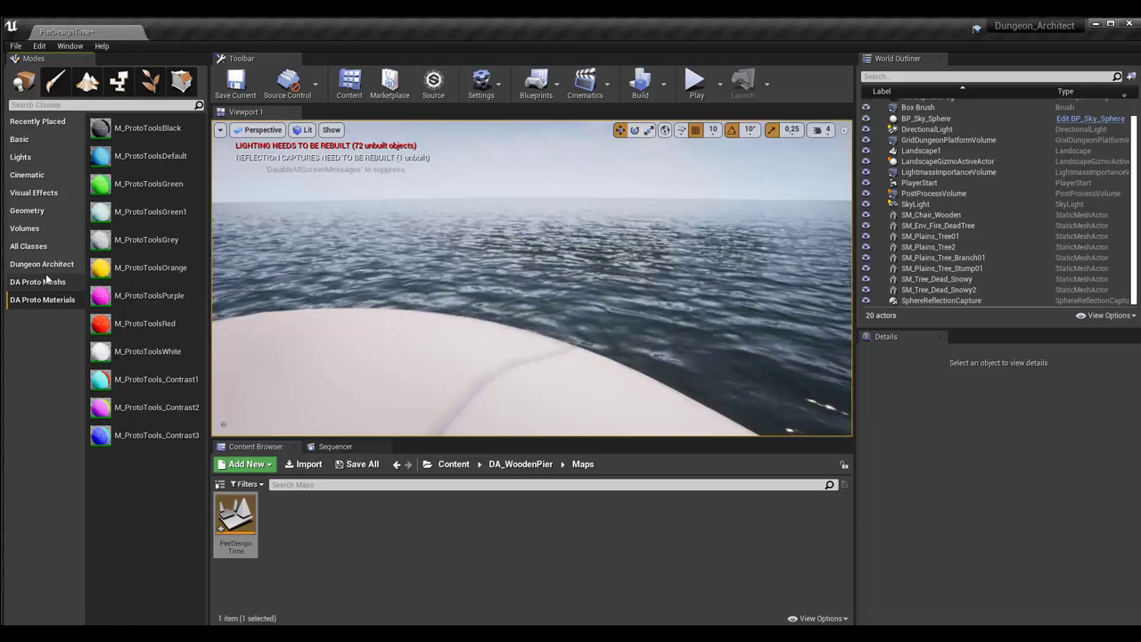
click(44, 284)
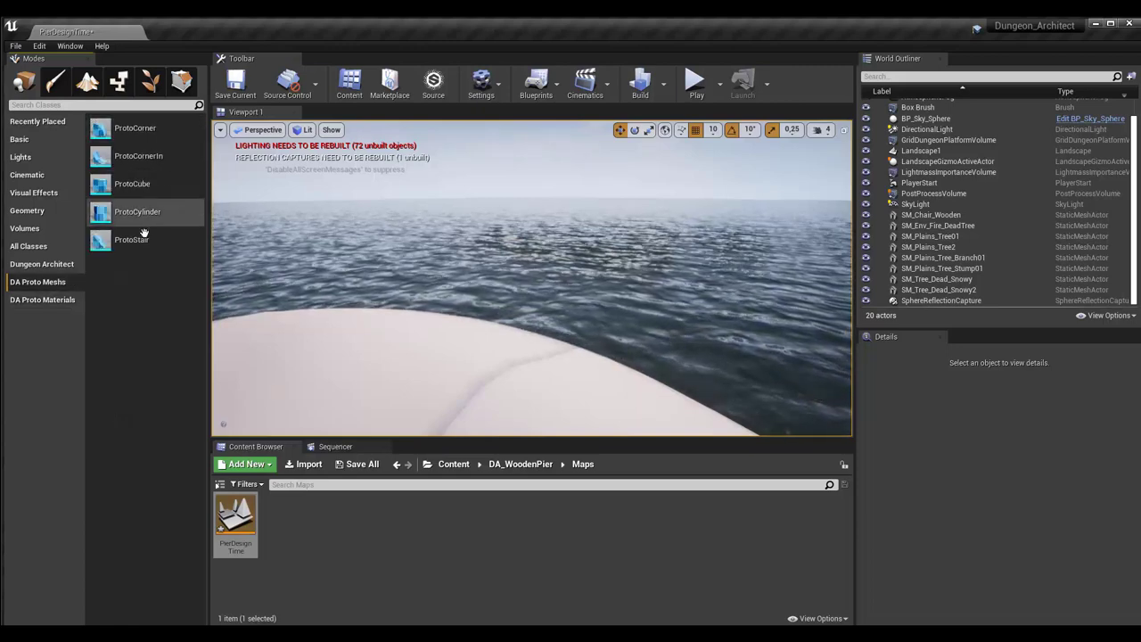
click(40, 264)
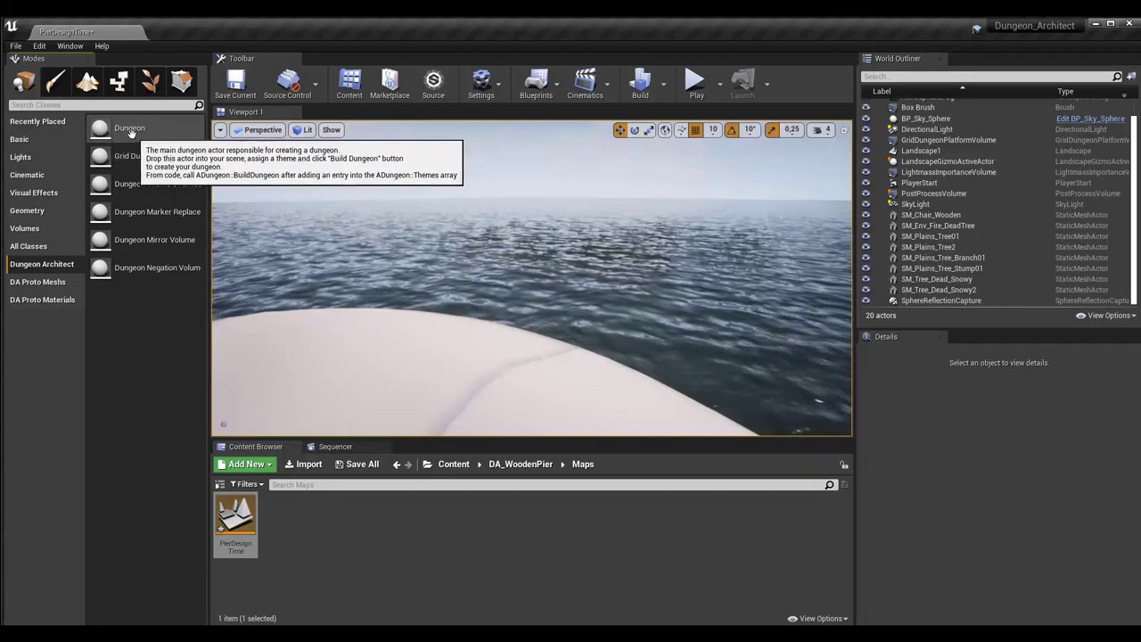
Place a Dungeon actor over the water beside the shore and enlarge the Details panel.
mouse_move(130, 132)
mouse_down()
mouse_move(540, 276)
mouse_move(493, 269)
mouse_move(513, 335)
mouse_move(650, 257)
mouse_up()
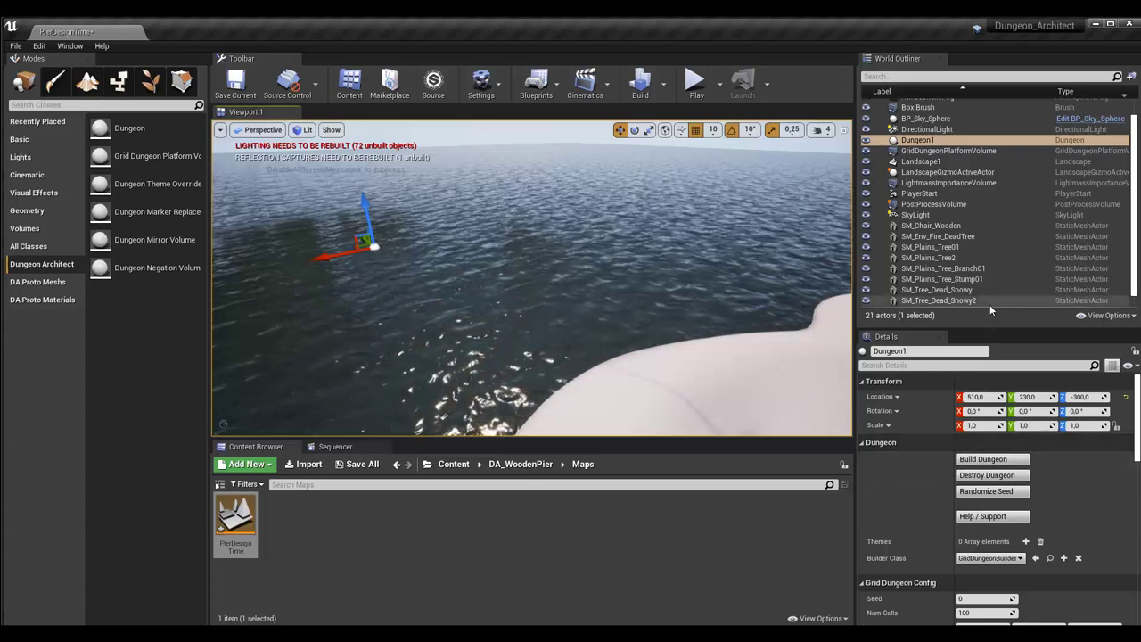
drag(984, 331, 980, 166)
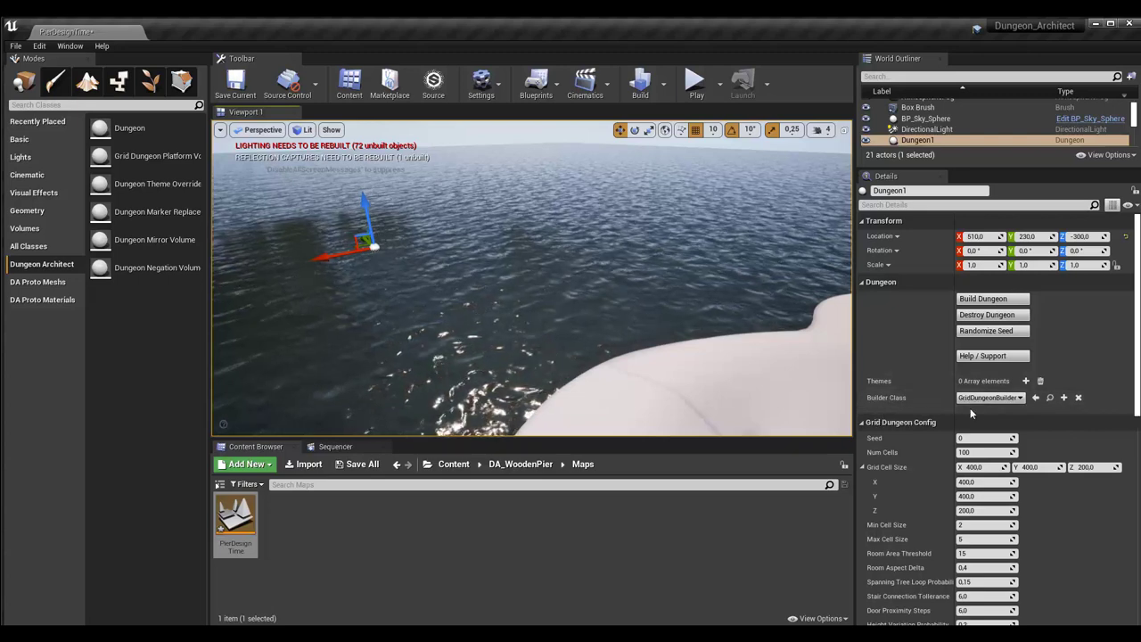
click(1018, 399)
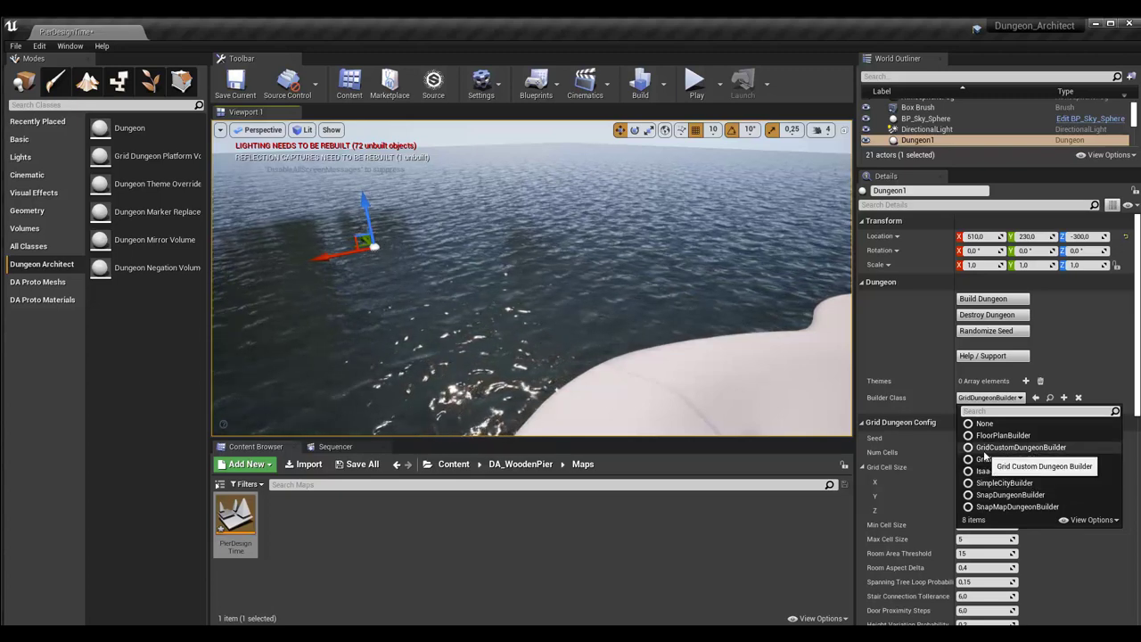
key(Escape)
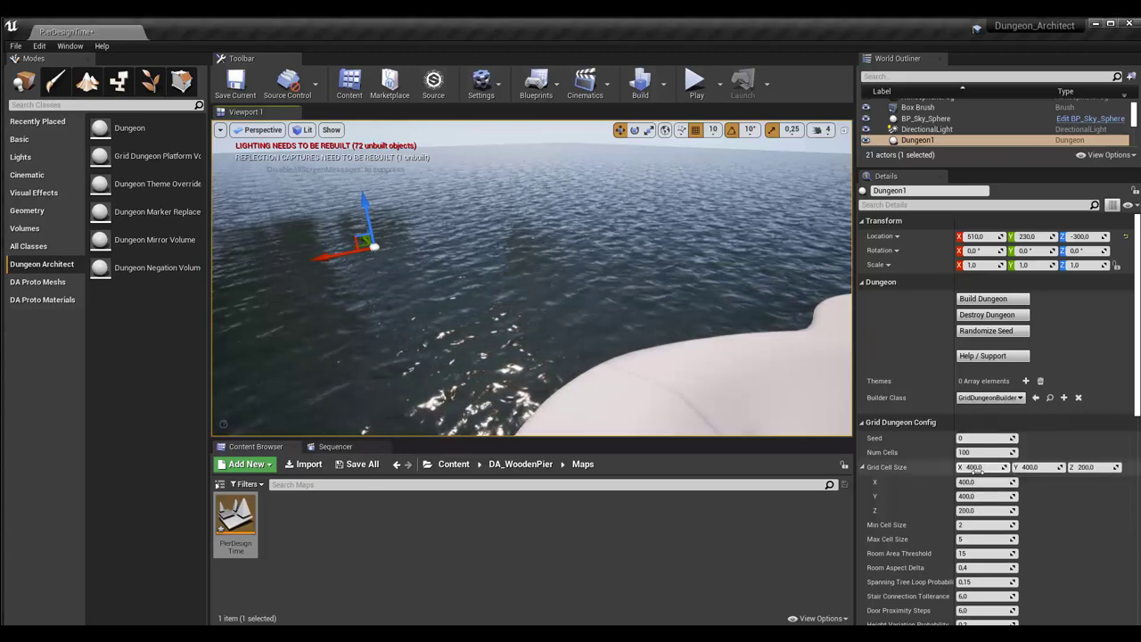
scroll(1029, 502, down, 1)
scroll(1027, 502, down, 1)
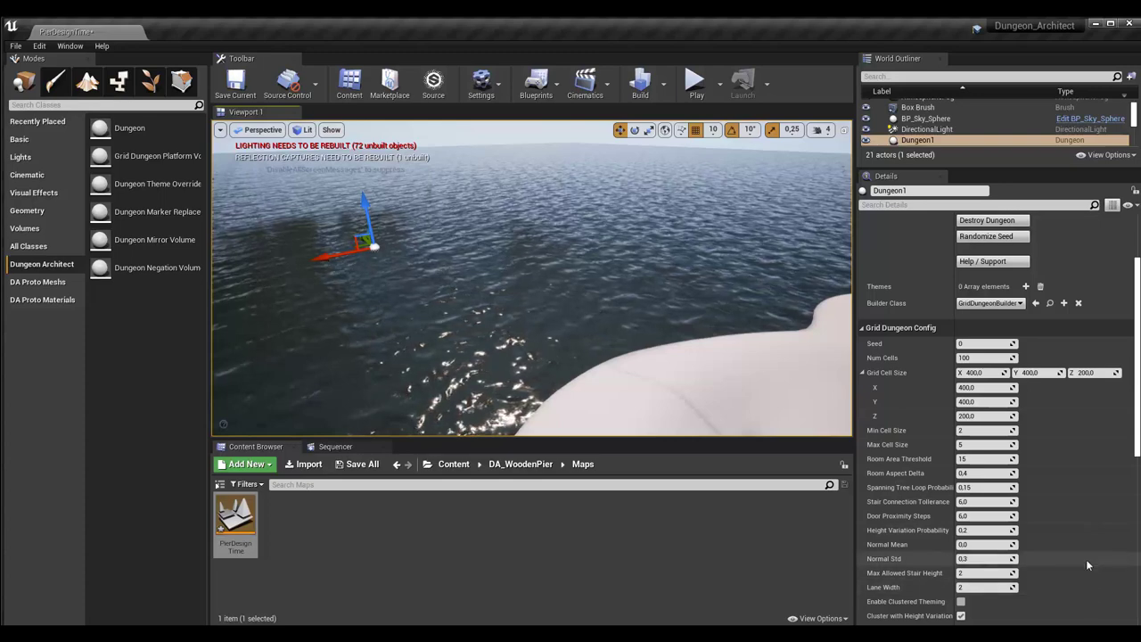
scroll(1085, 559, up, 2)
scroll(1086, 558, up, 3)
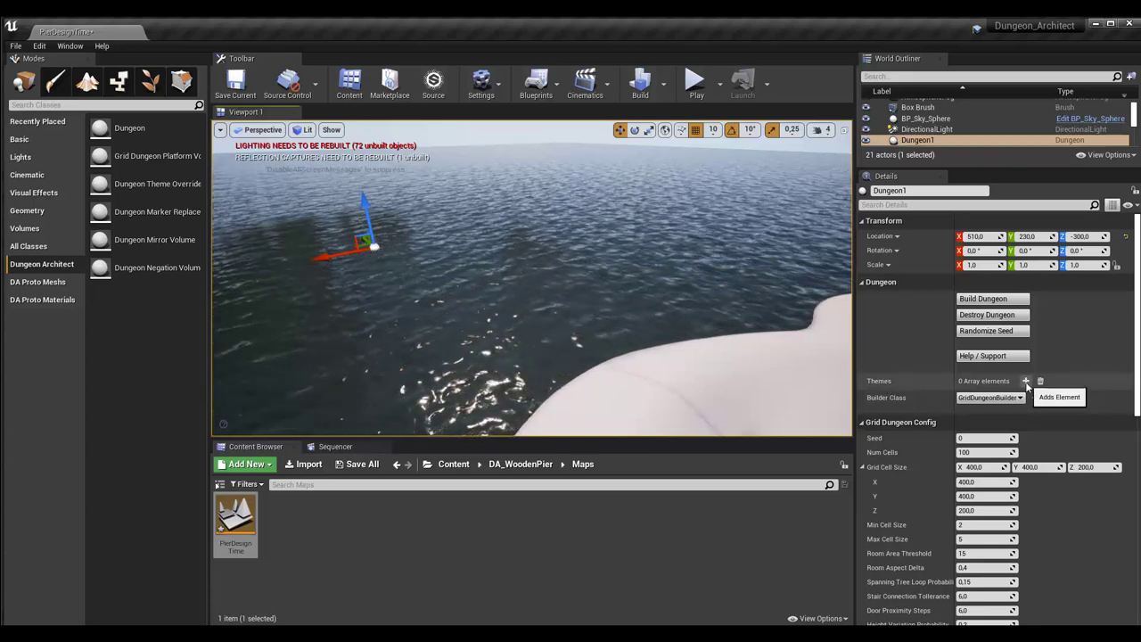
Add one Themes entry to Dungeon1 and set it to the Wood theme.
click(1027, 382)
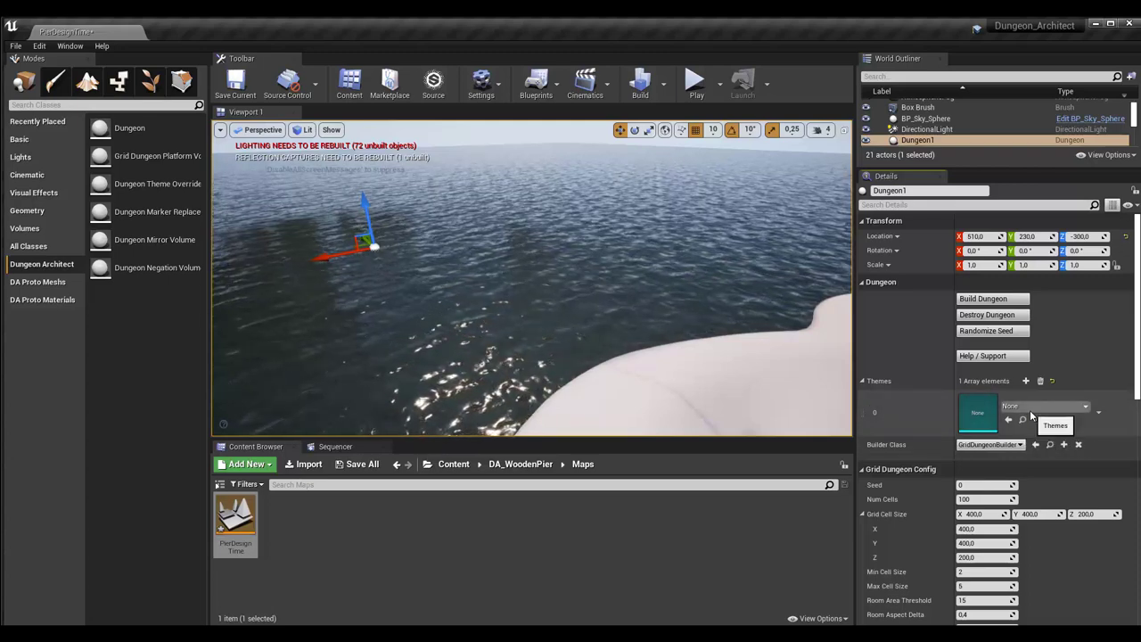
click(1039, 407)
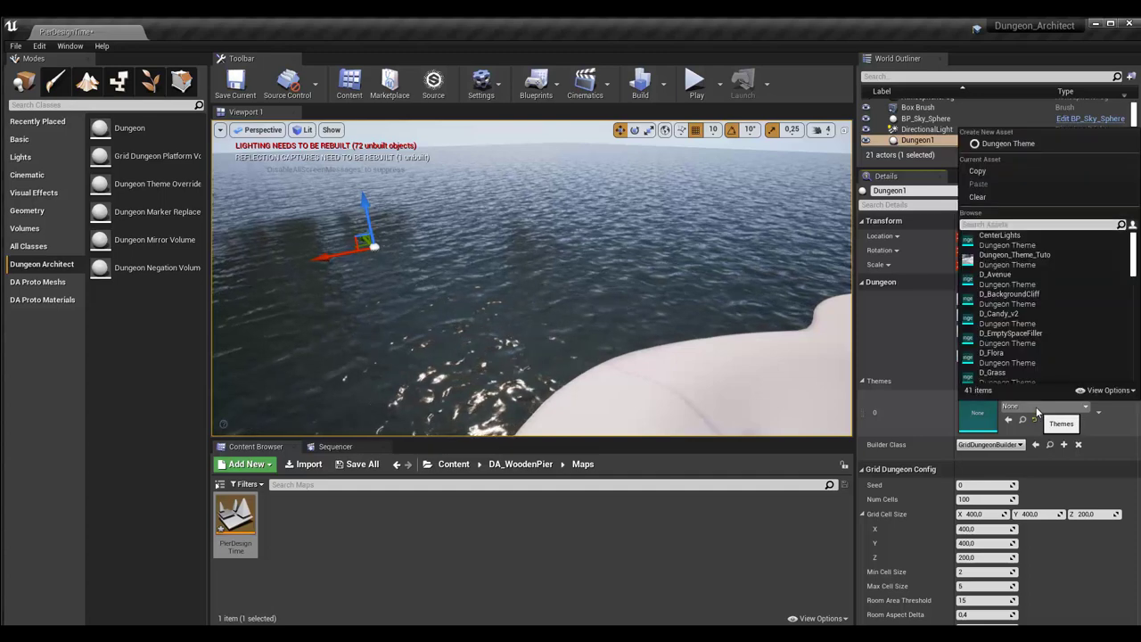
drag(1133, 279, 1134, 356)
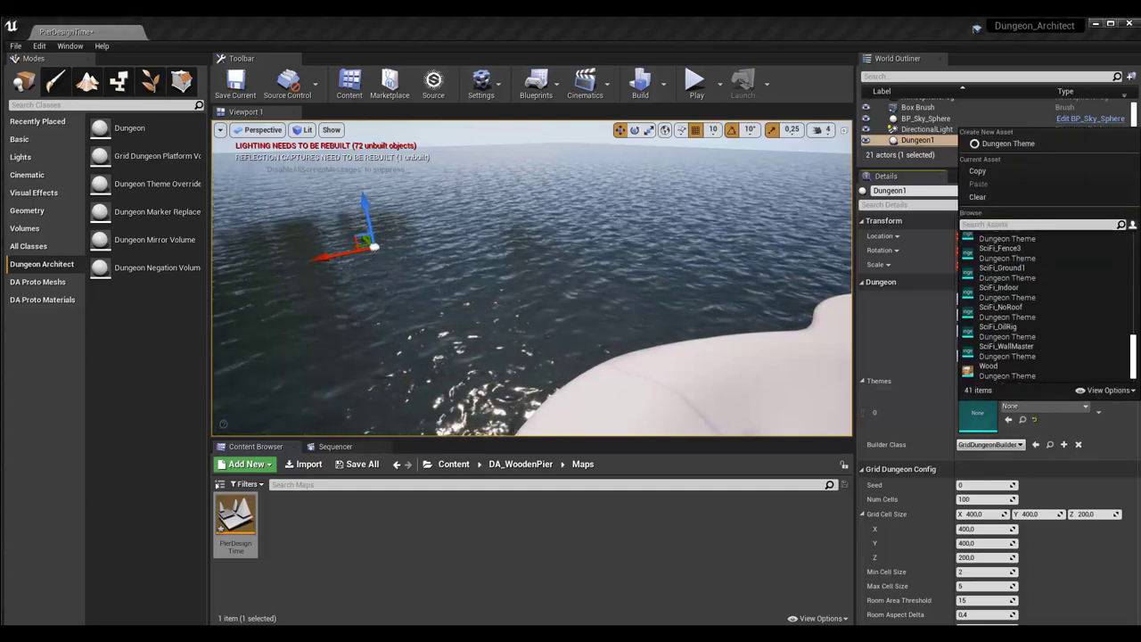
scroll(1008, 307, up, 2)
scroll(1007, 307, up, 2)
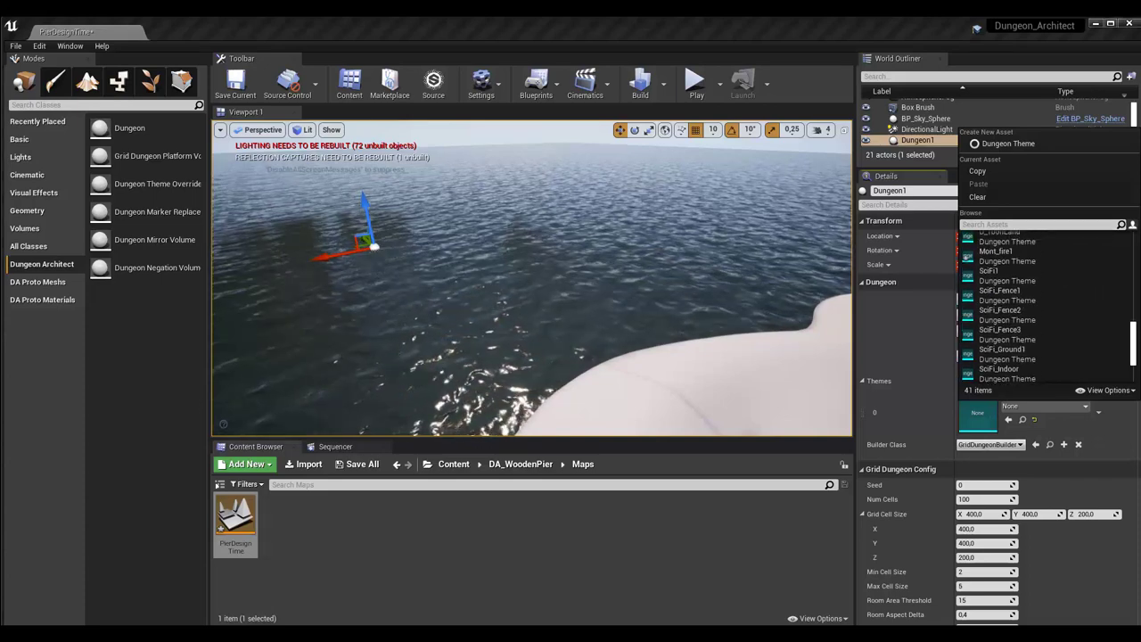
scroll(1007, 307, up, 2)
scroll(1007, 308, up, 1)
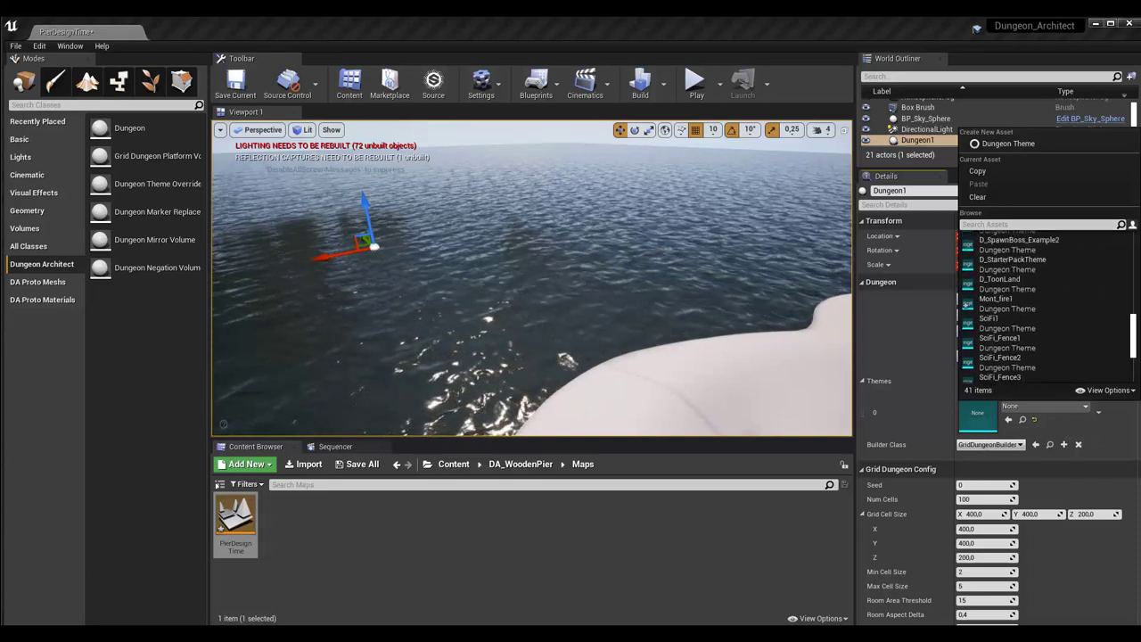
scroll(1008, 308, up, 1)
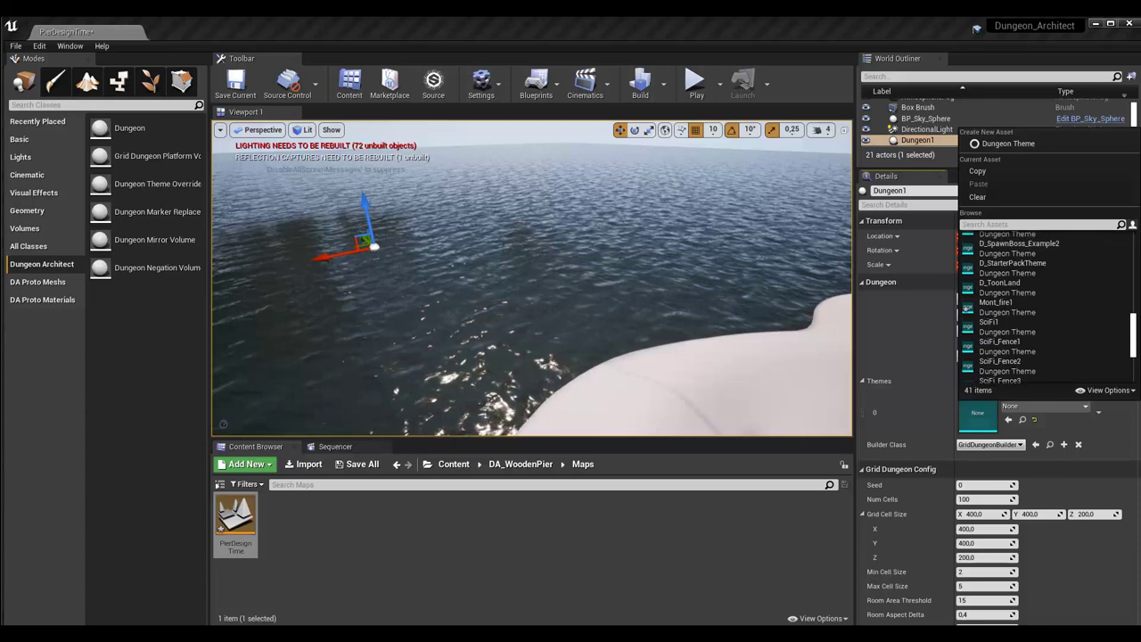
scroll(1008, 308, up, 1)
scroll(1007, 308, up, 1)
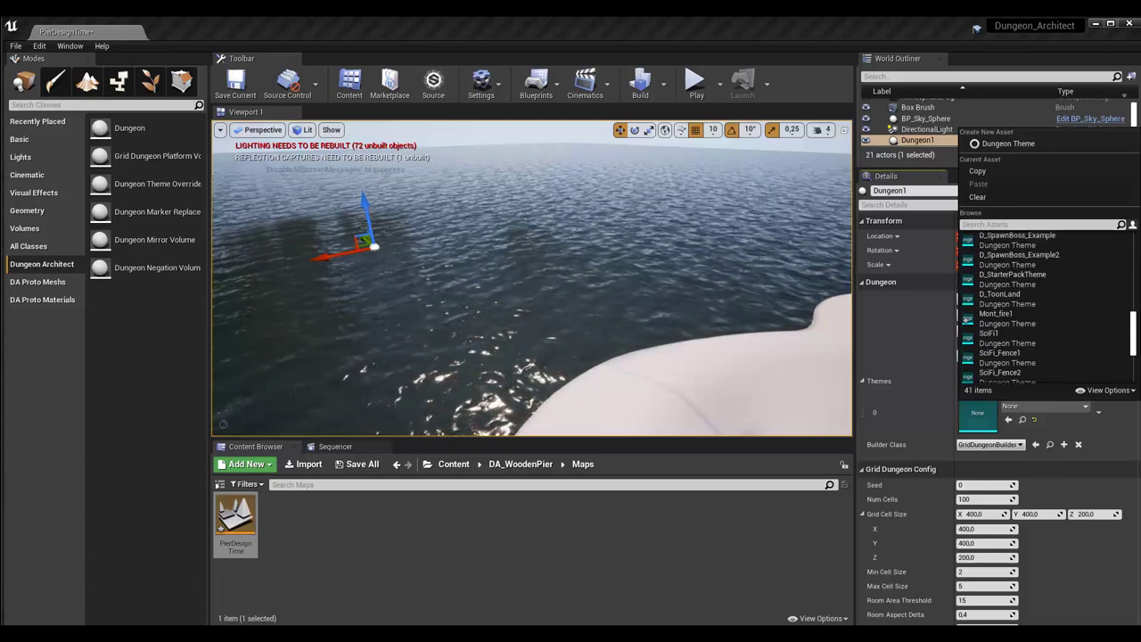
scroll(1008, 308, up, 1)
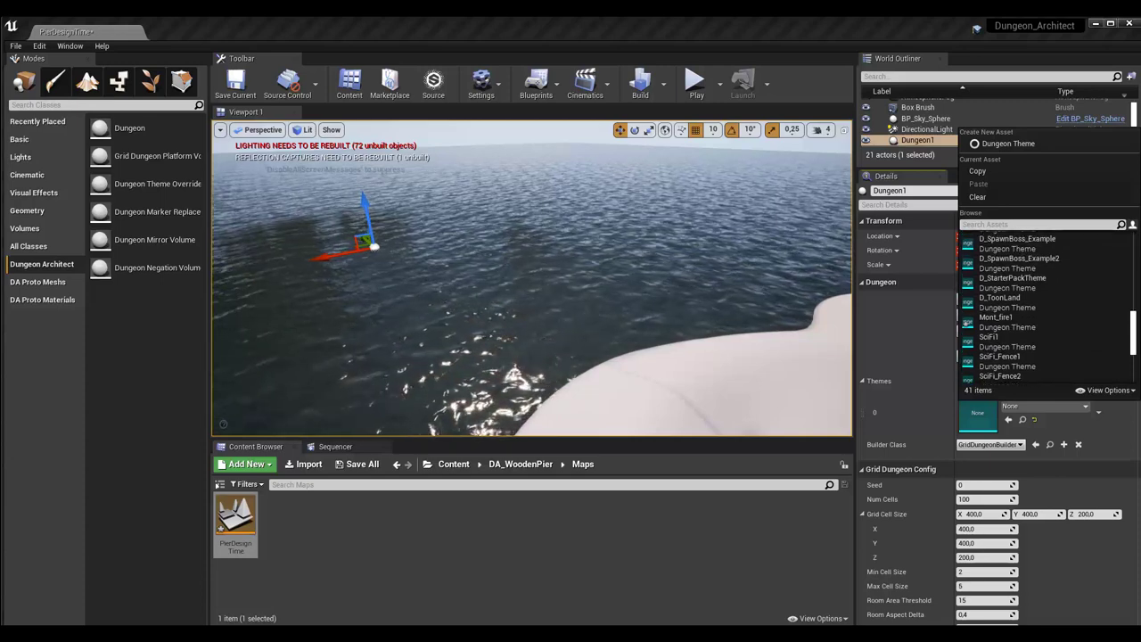
click(1008, 365)
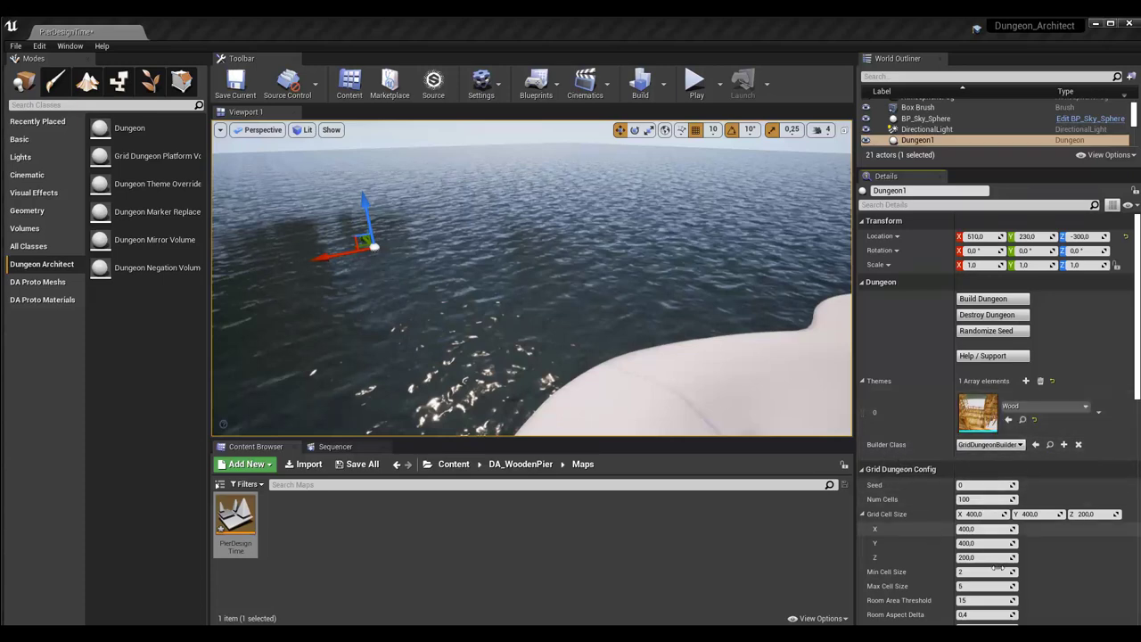
click(982, 300)
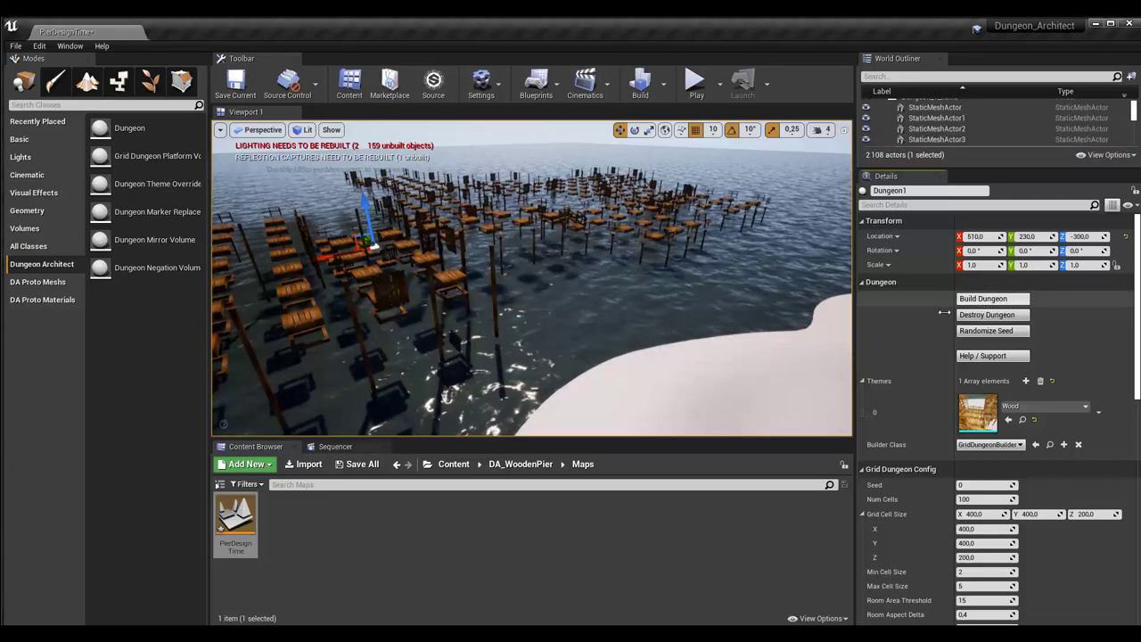
right_drag(535, 276, 535, 232)
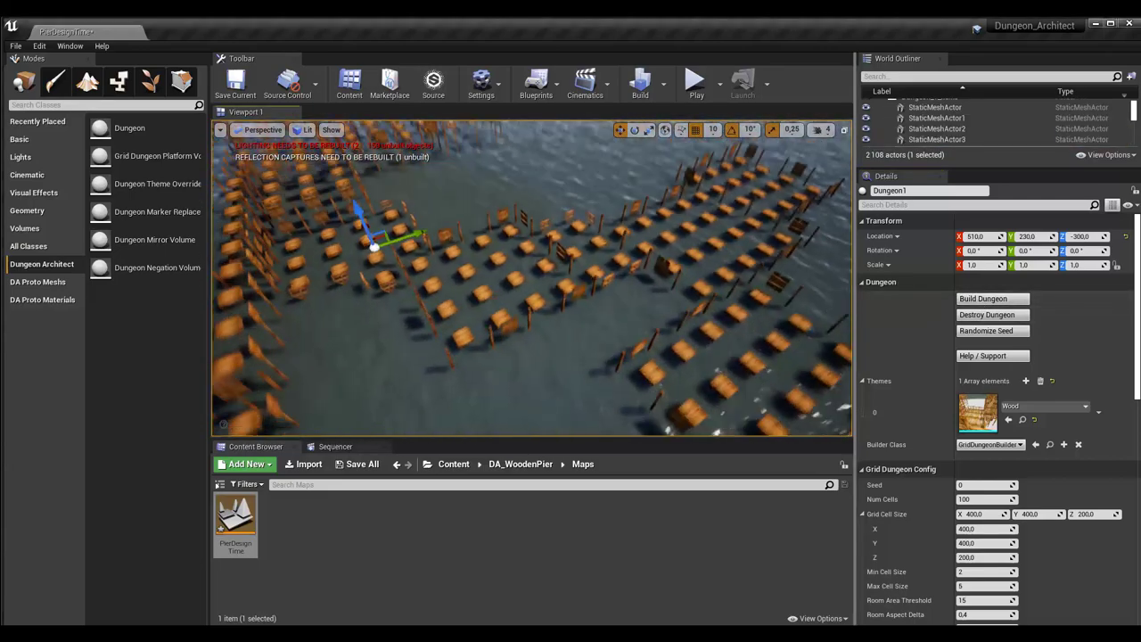
right_drag(607, 325, 606, 326)
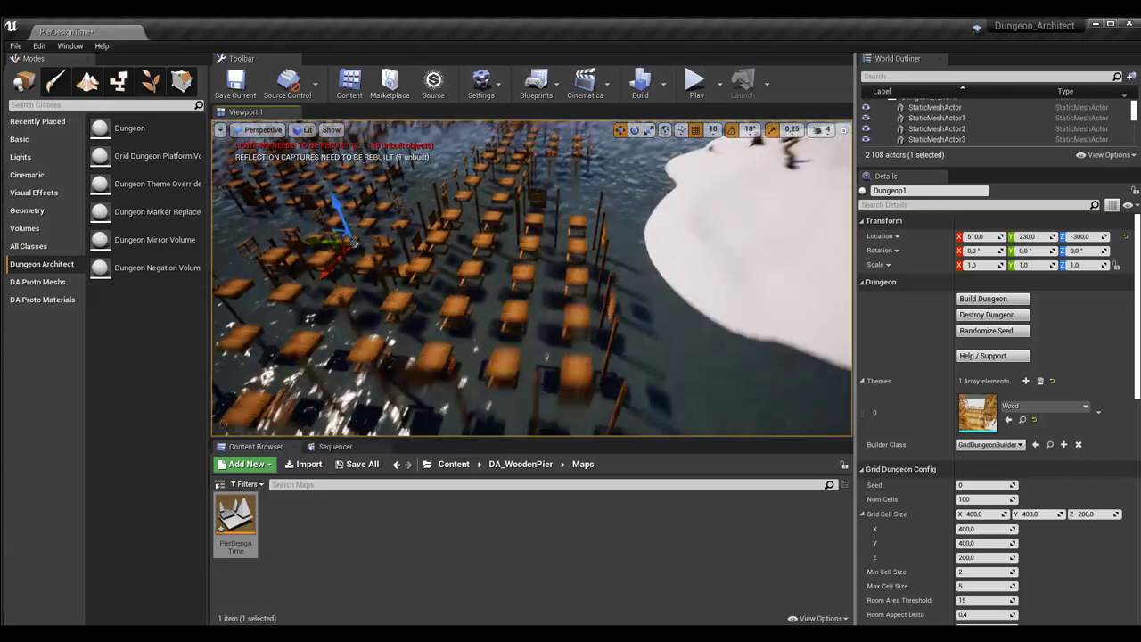
right_drag(502, 269, 527, 313)
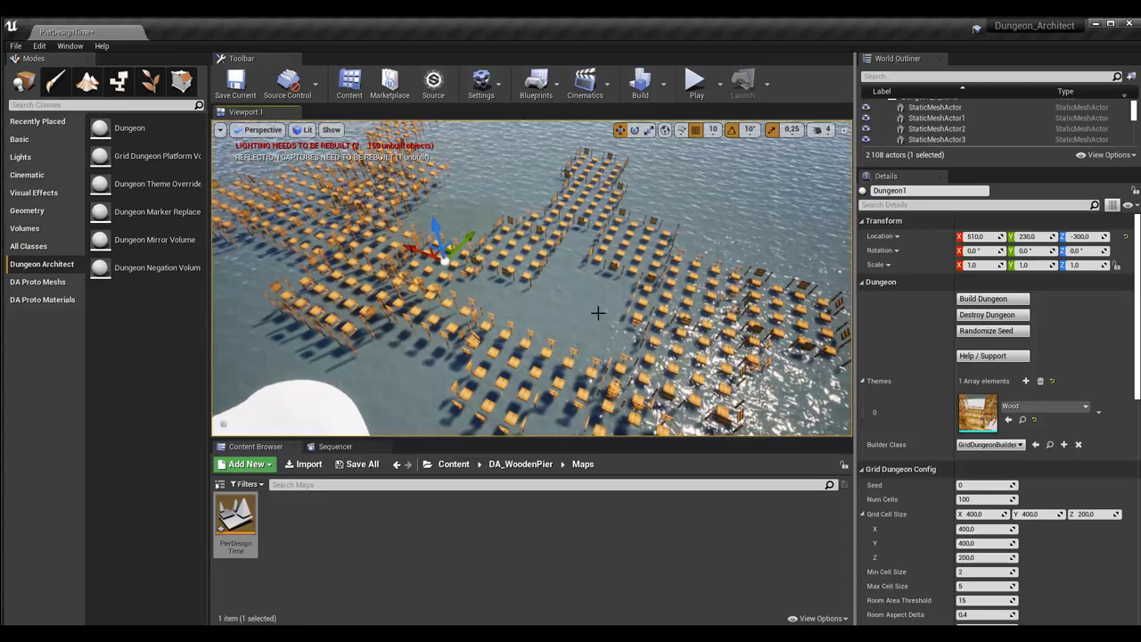
right_drag(605, 330, 418, 366)
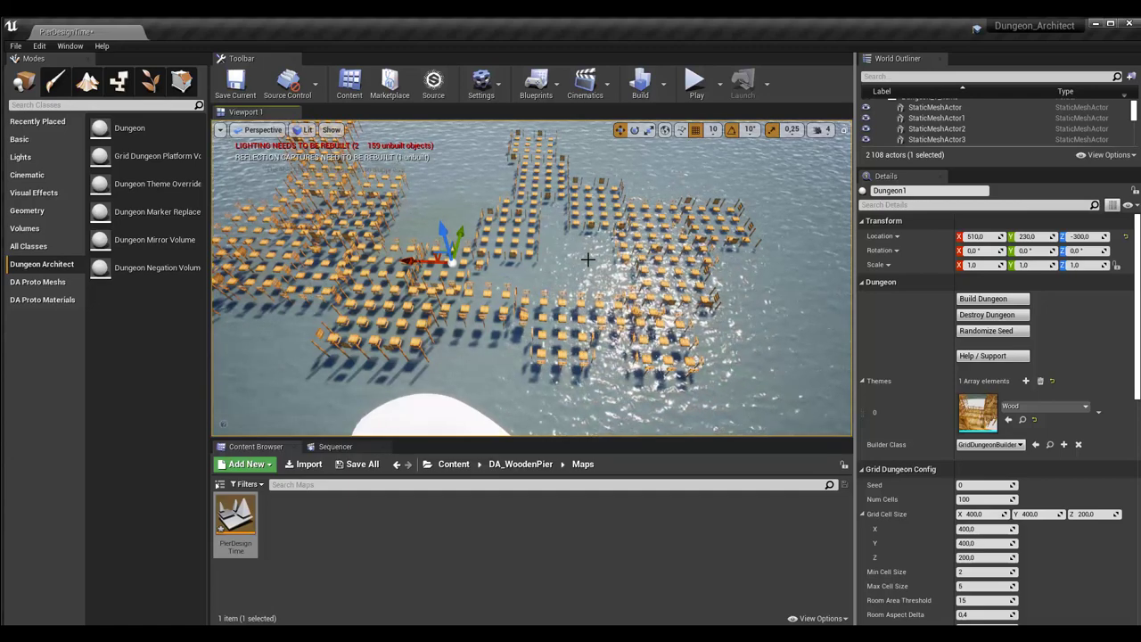
alt+drag(587, 258, 535, 223)
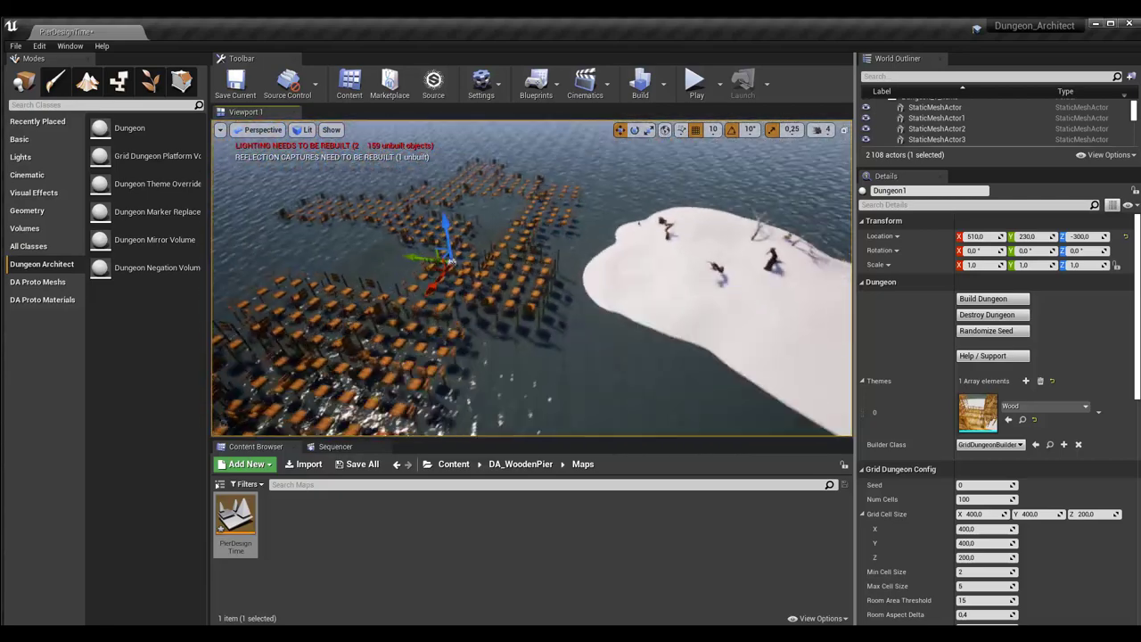
alt+drag(452, 260, 462, 268)
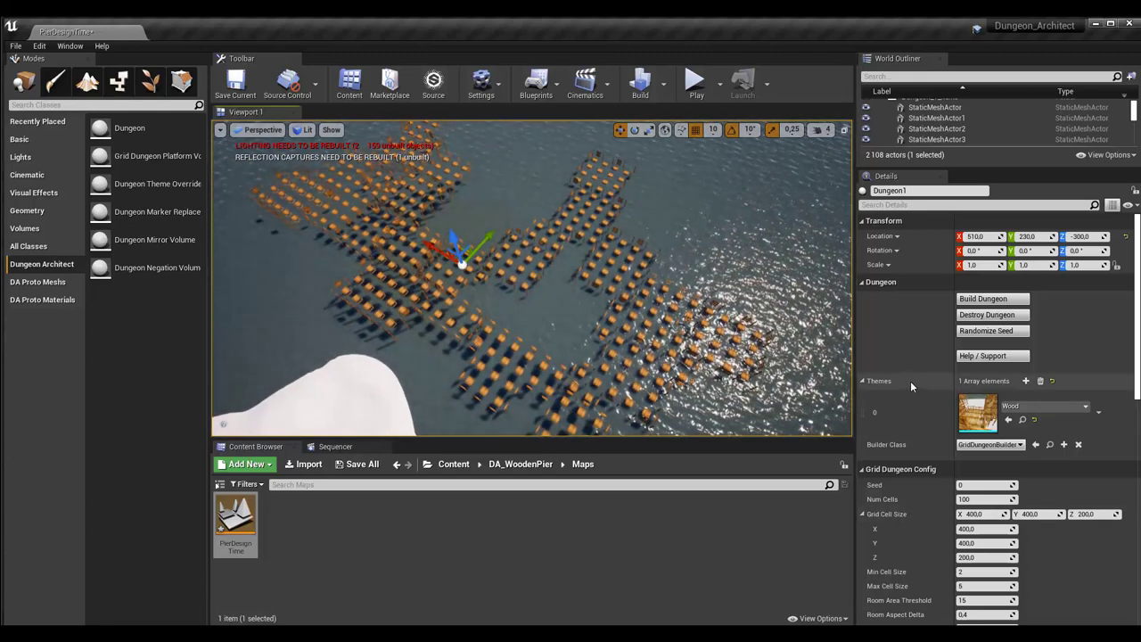
scroll(910, 381, down, 3)
scroll(913, 389, down, 2)
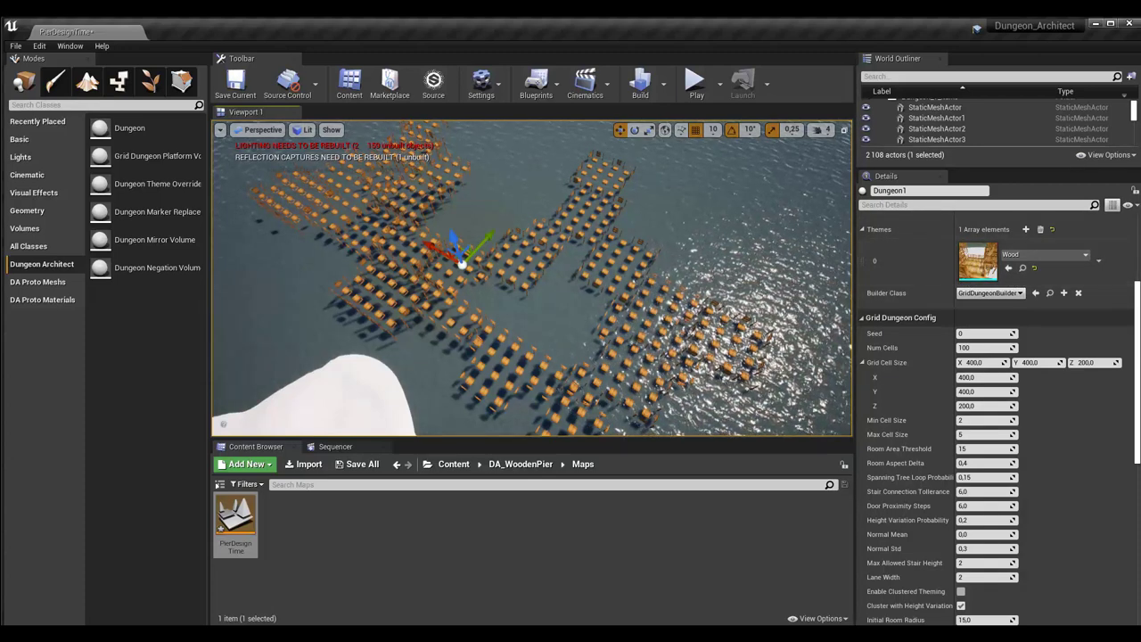
Create a new Dungeon Theme asset named bois2 in the DA_WoodenPier Maps folder.
click(646, 511)
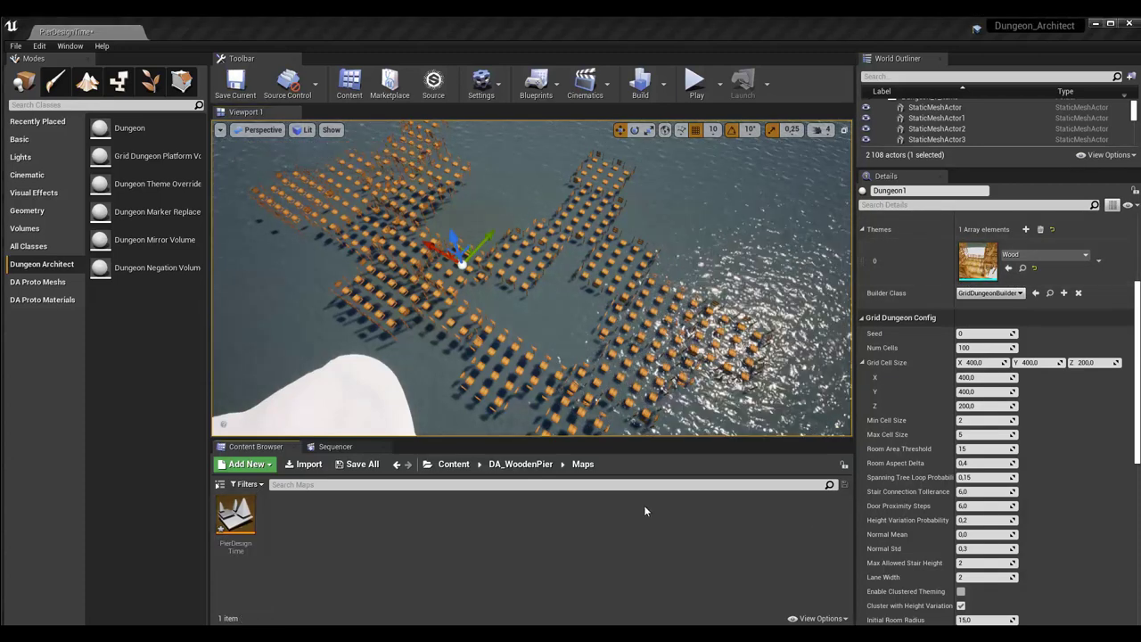
right_click(330, 515)
mouse_move(443, 391)
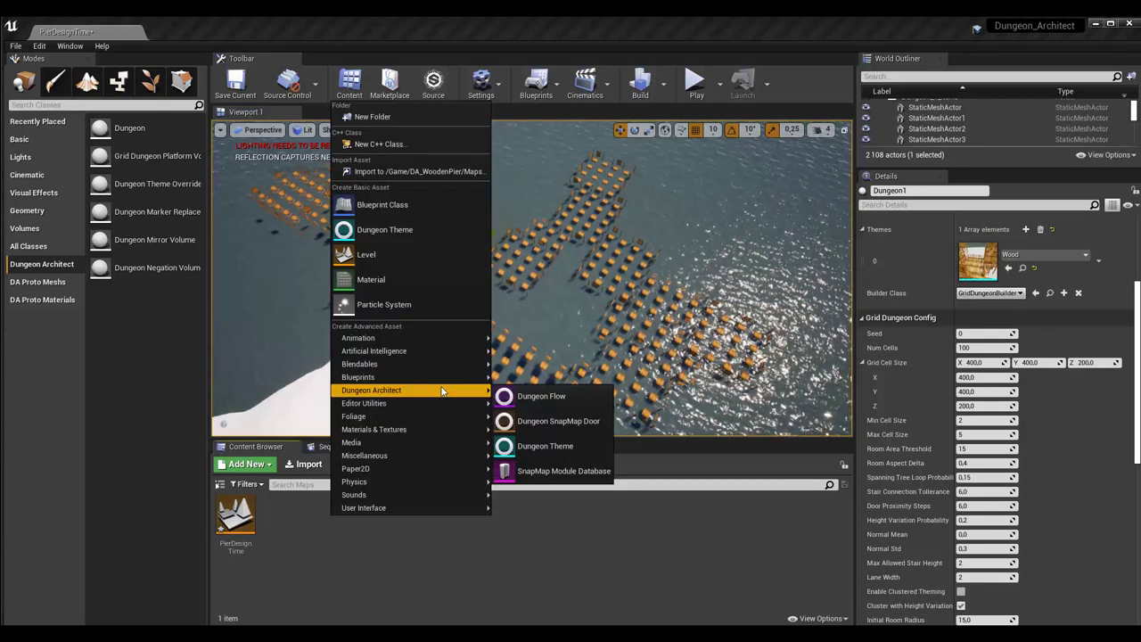
click(523, 446)
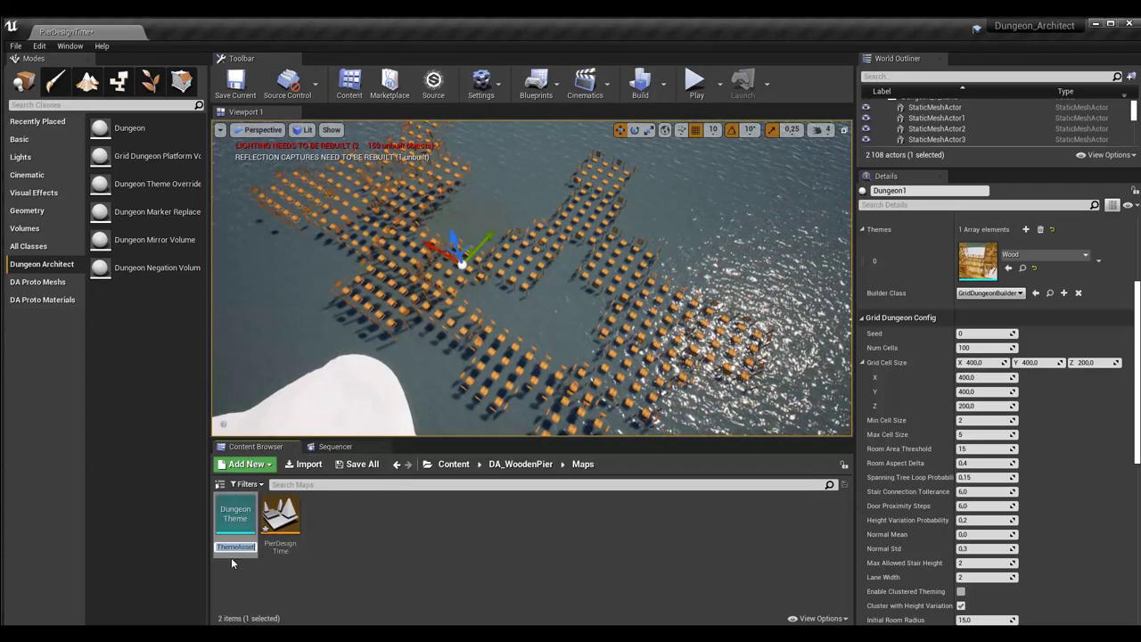
text(box2)
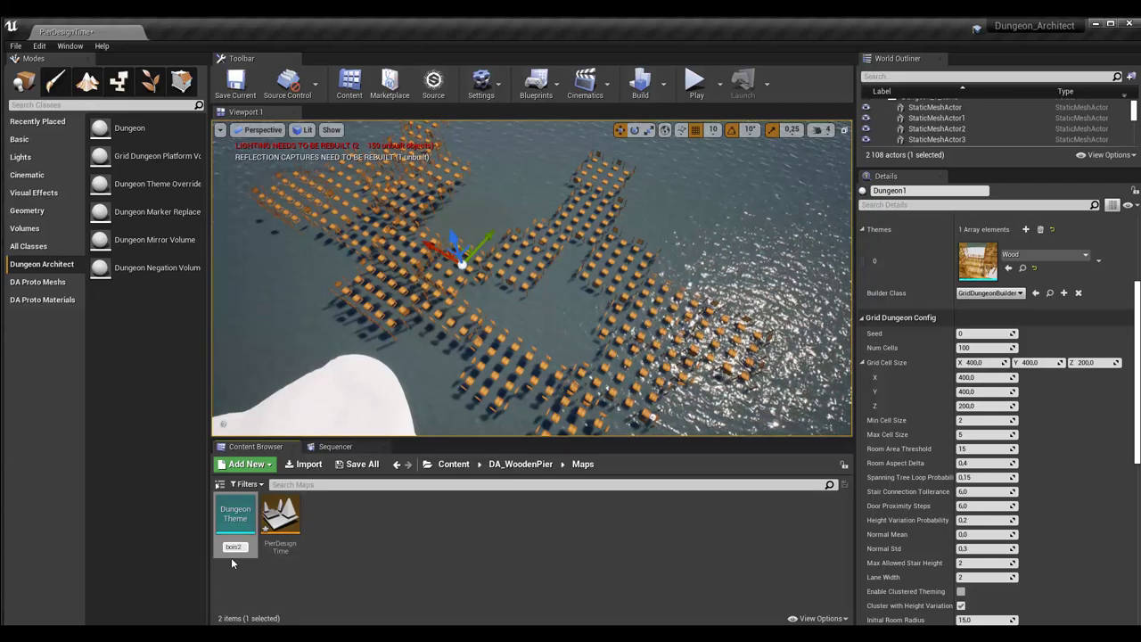
key(Return)
Open bois2 in the theme editor and zoom the graph out to fit all markers.
double_click(235, 509)
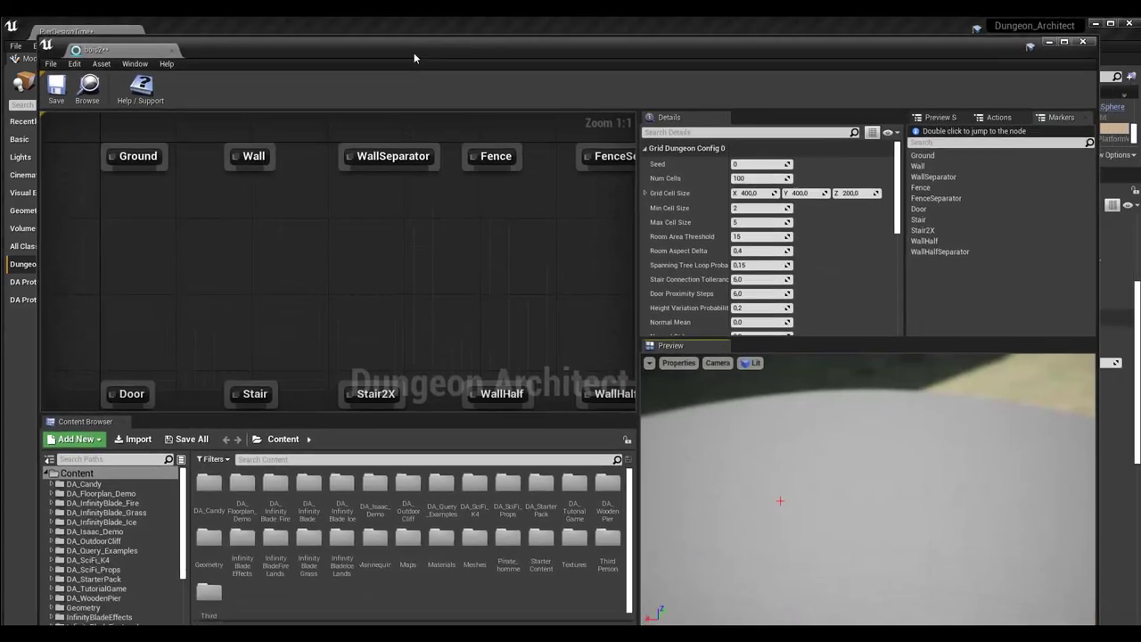
scroll(388, 276, down, 1)
scroll(389, 272, down, 1)
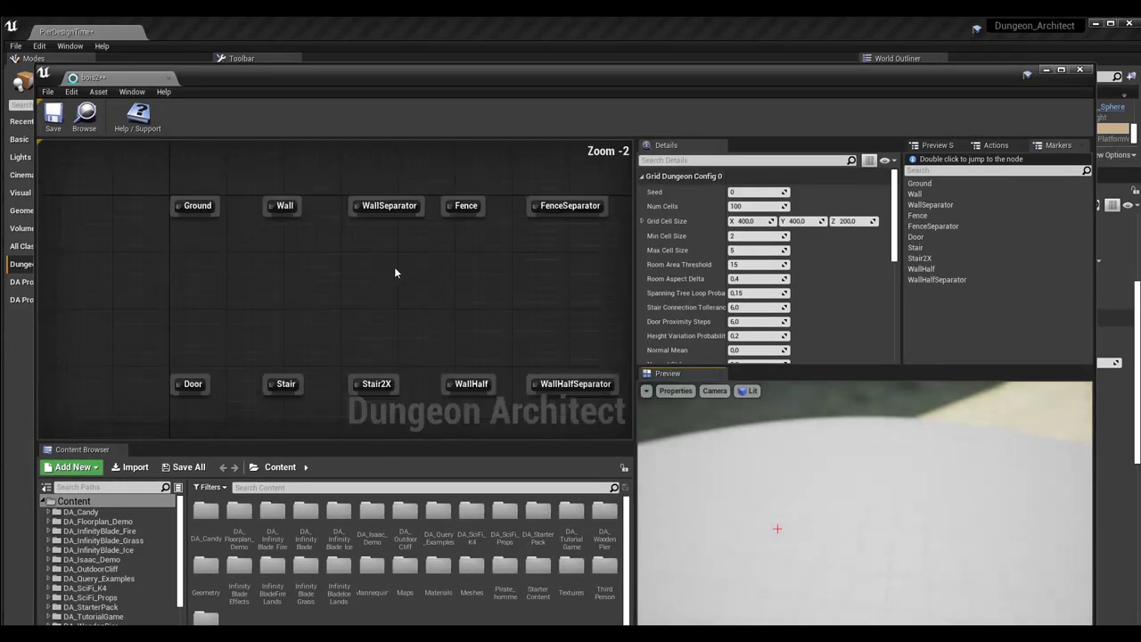
right_drag(394, 267, 309, 244)
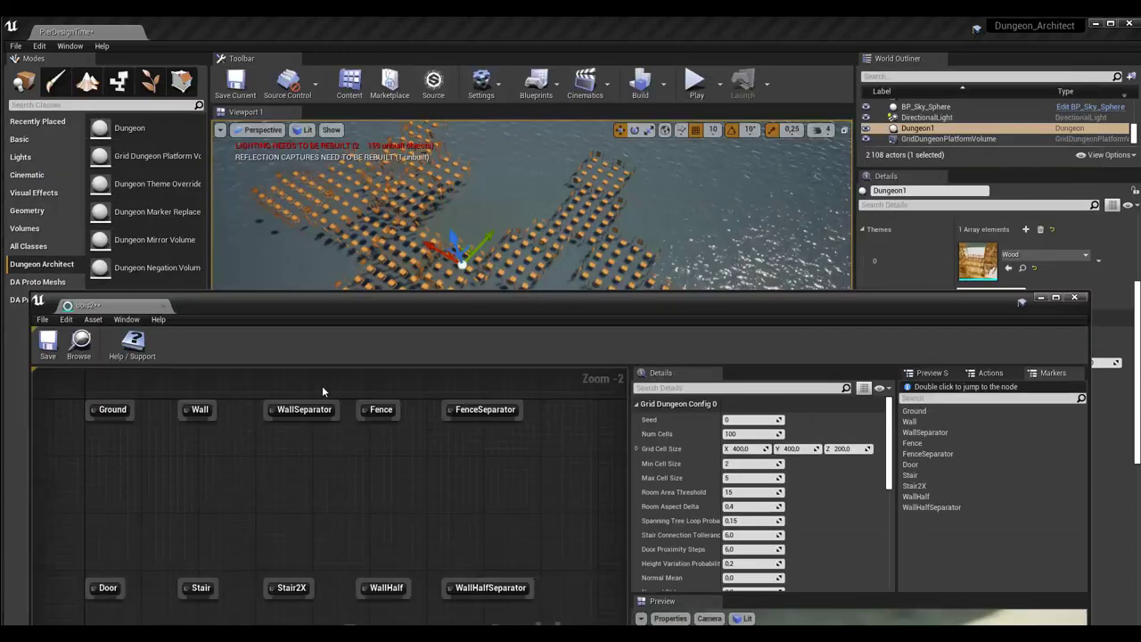
Reposition the theme editor window to balance the level view, Content Browser and marker graph.
drag(326, 75, 334, 421)
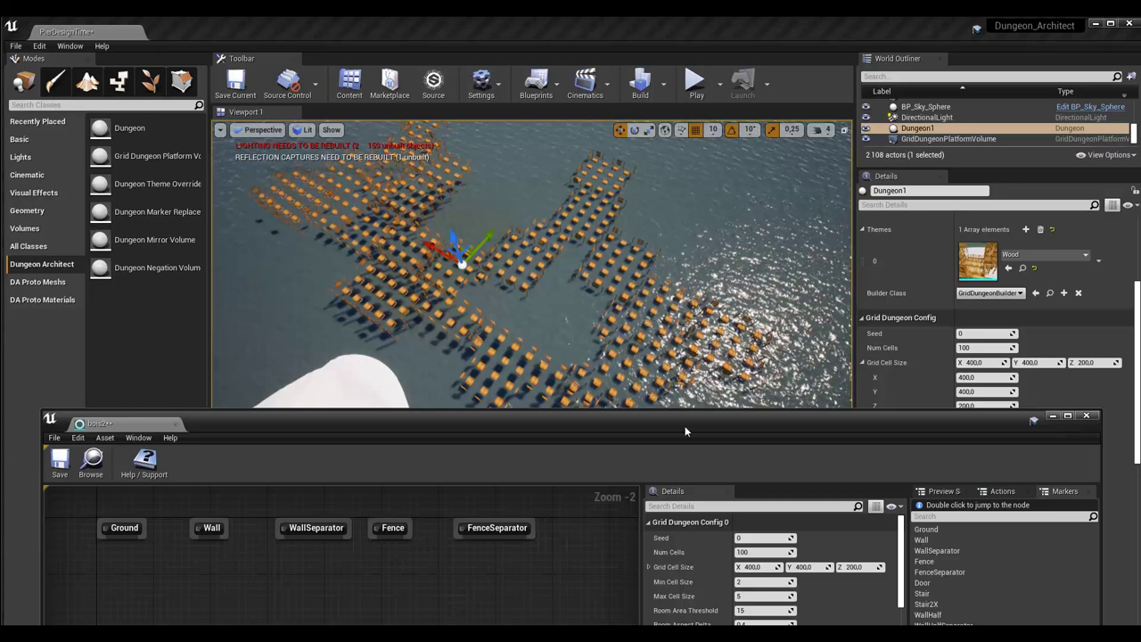
drag(685, 430, 742, 548)
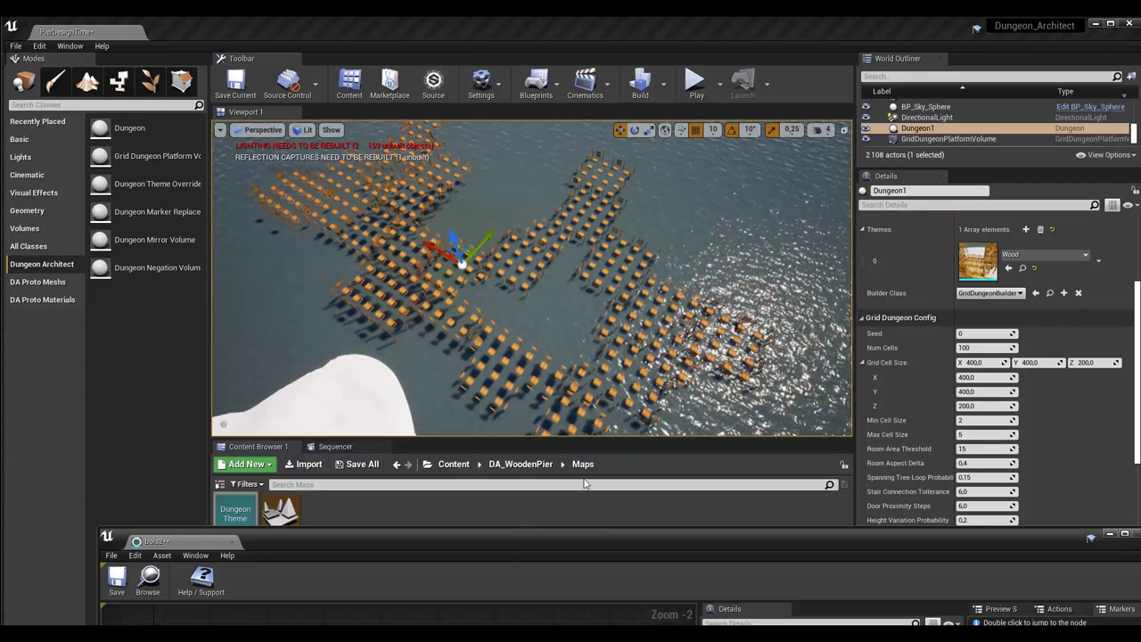
drag(578, 546, 564, 451)
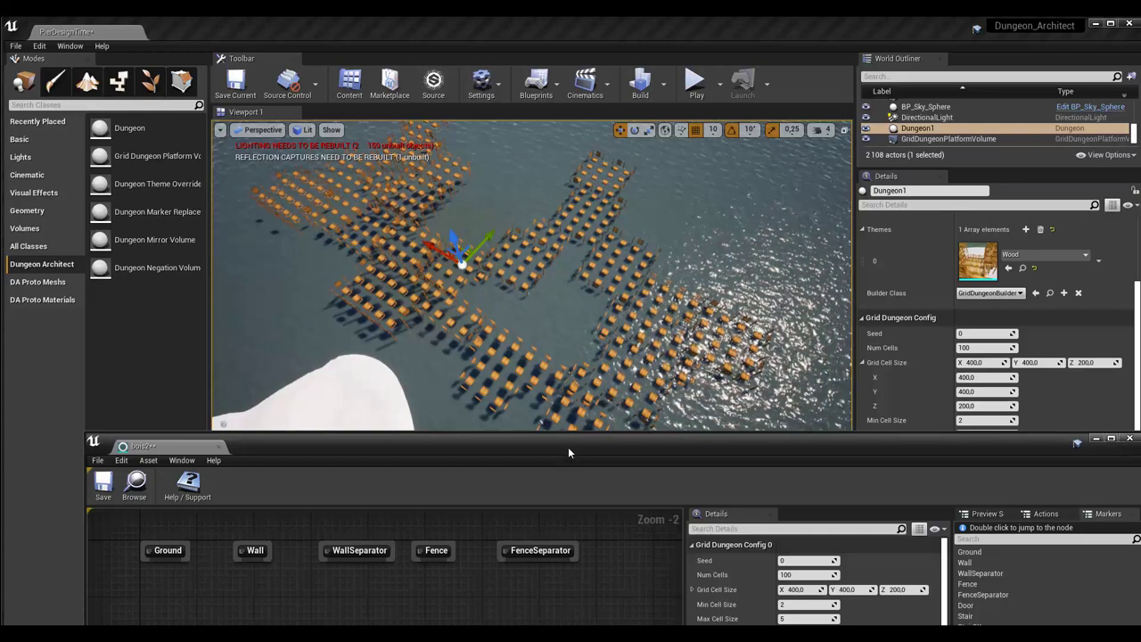
mouse_move(569, 440)
mouse_down()
mouse_move(560, 185)
mouse_move(557, 379)
mouse_up()
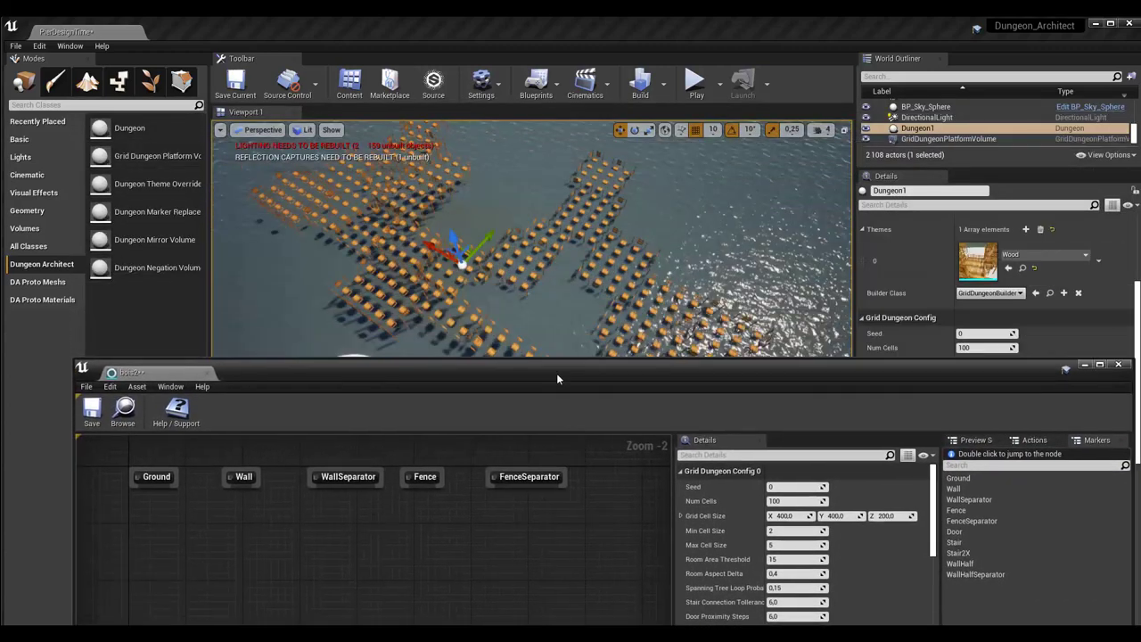
drag(557, 373, 547, 457)
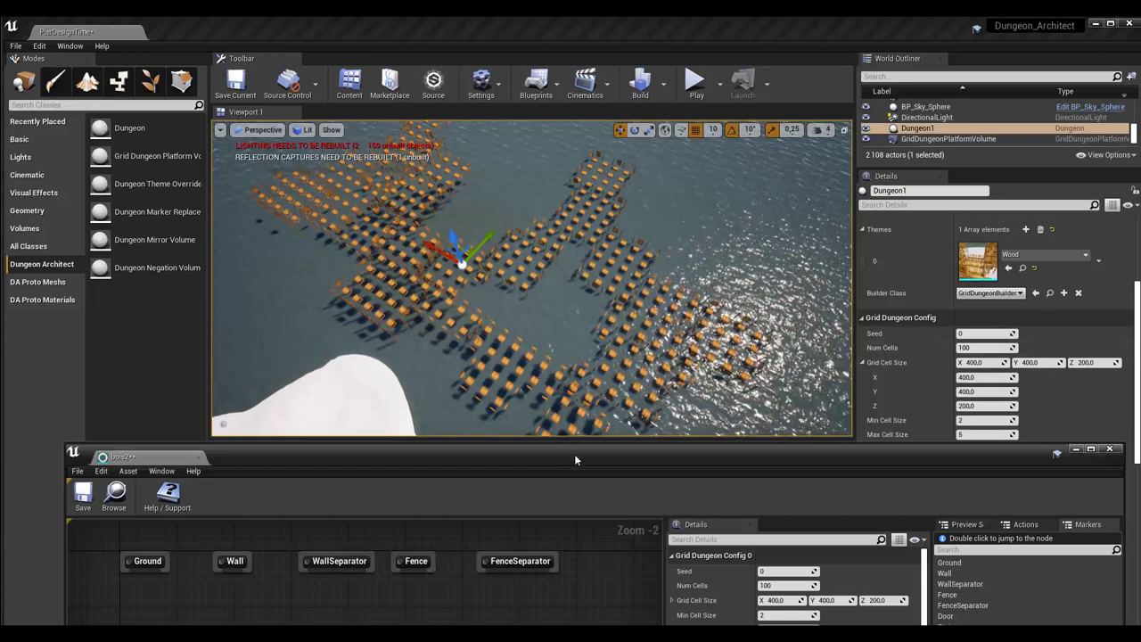
mouse_move(574, 454)
mouse_down()
mouse_move(605, 266)
mouse_move(562, 59)
mouse_up()
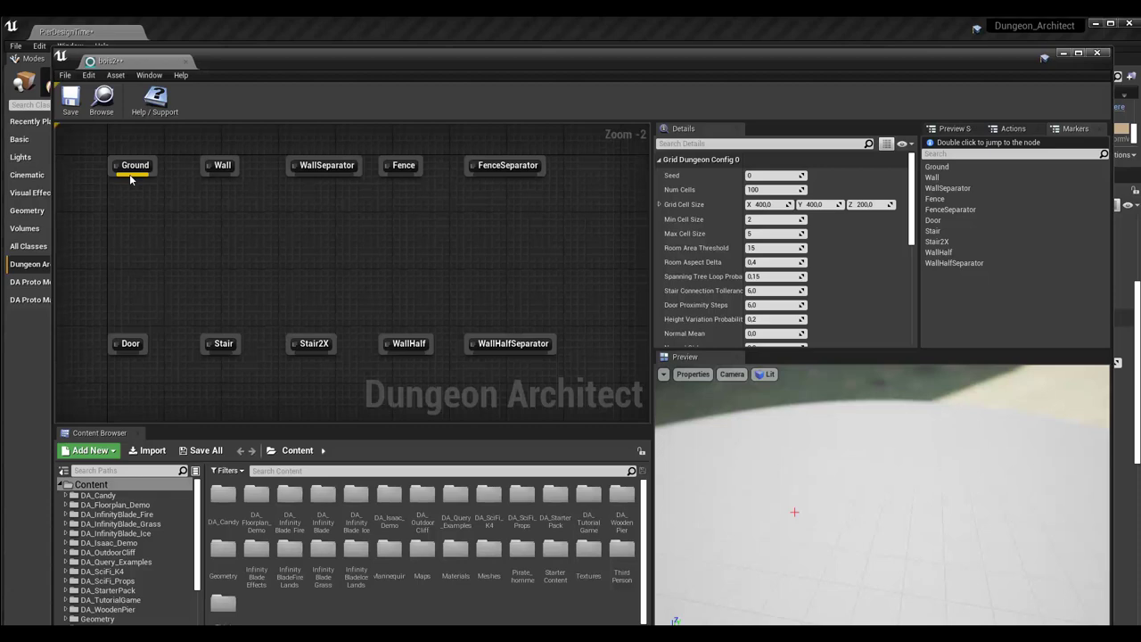
Add a mesh node wired to the Ground marker.
drag(125, 176, 105, 253)
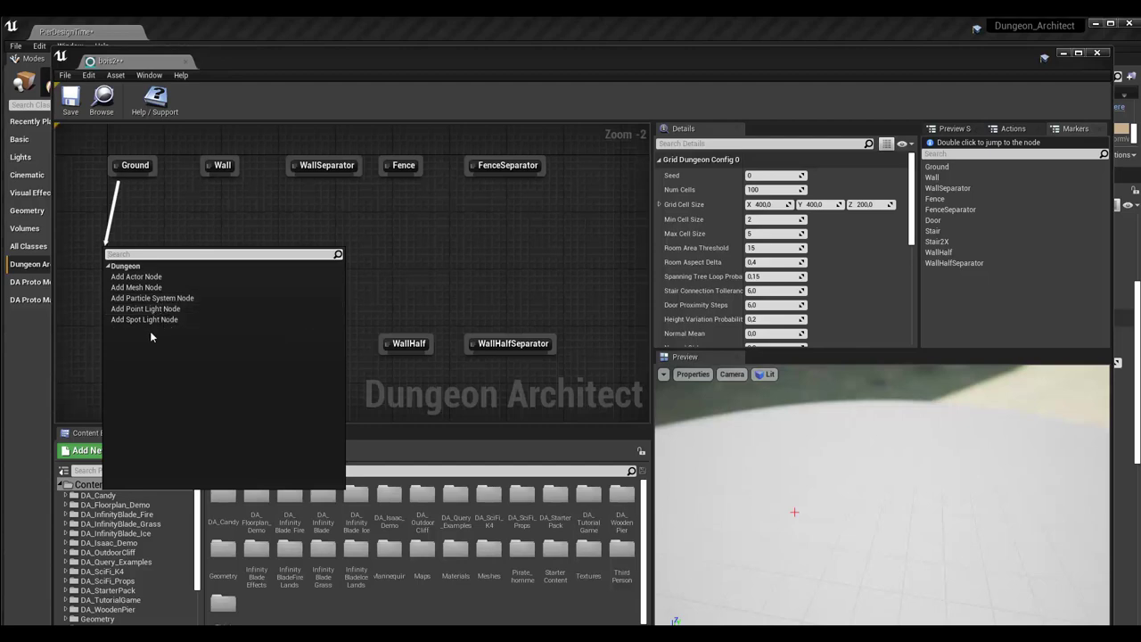
click(134, 287)
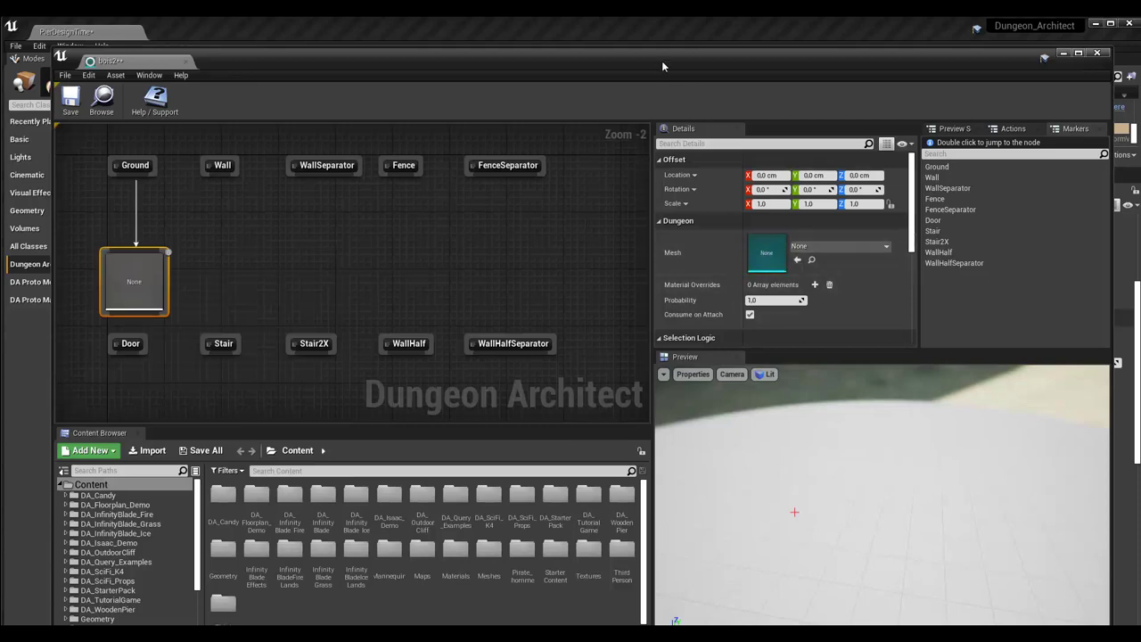
drag(661, 61, 661, 31)
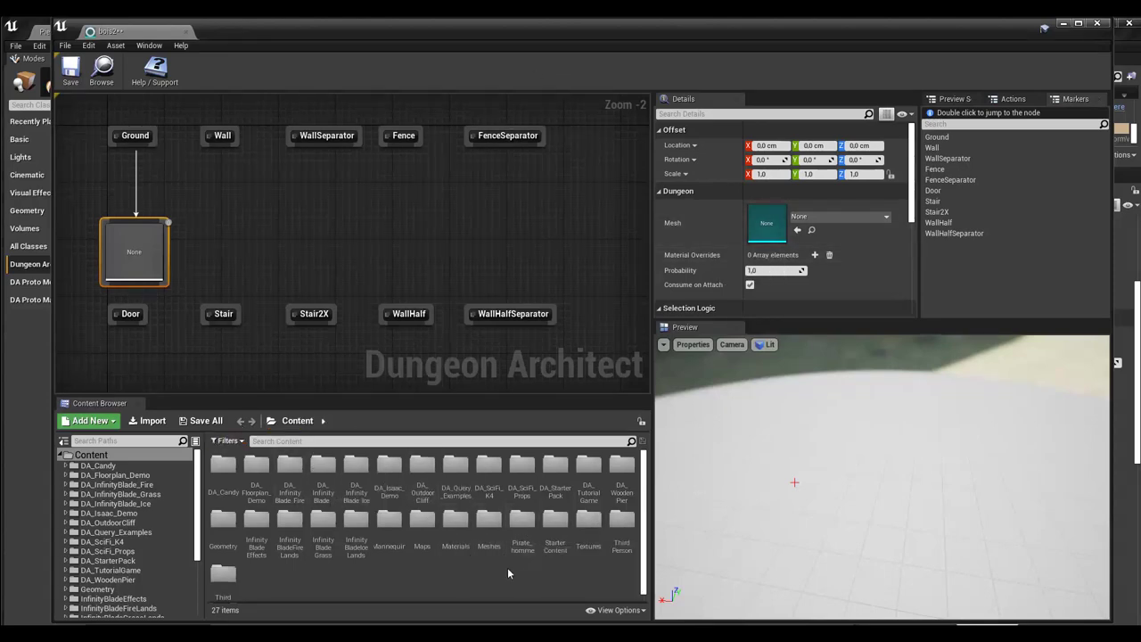
Assign SM_Walkway_Wooden_01 from Meshes to the Ground node, check the preview, and save bois2.
double_click(488, 528)
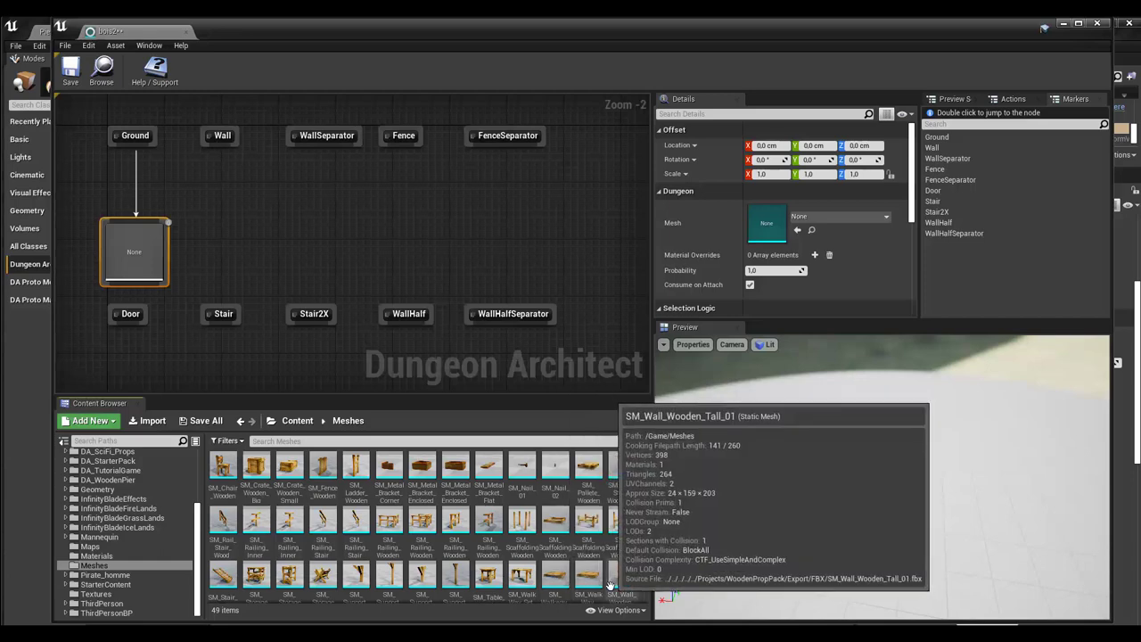
click(554, 574)
drag(555, 575, 799, 230)
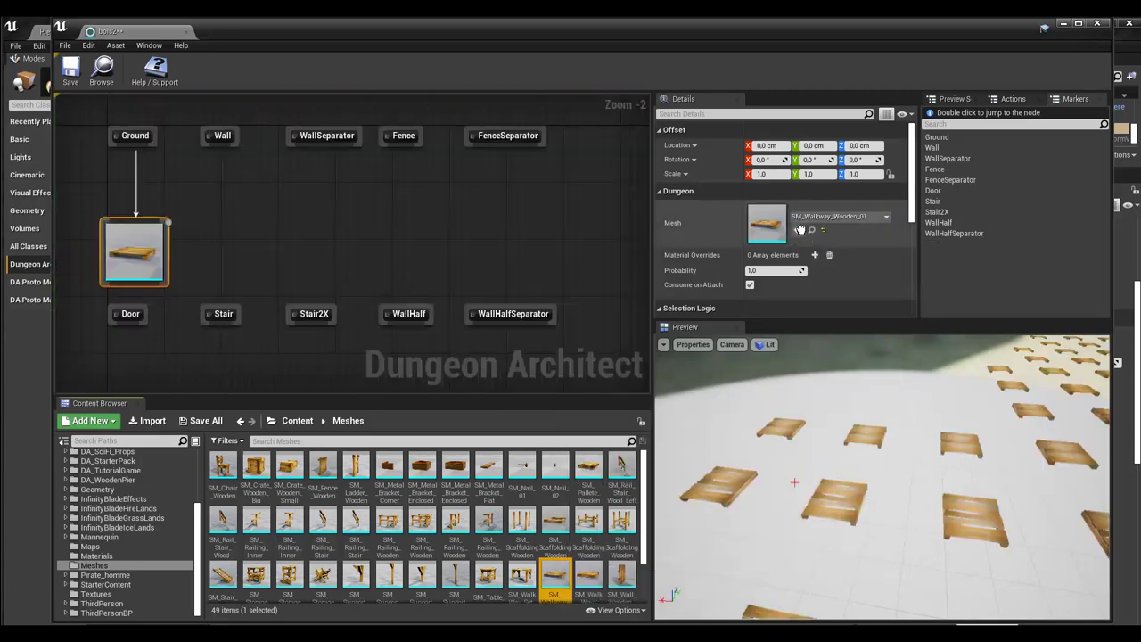
mouse_move(868, 473)
mouse_down()
mouse_move(825, 538)
mouse_move(881, 462)
mouse_move(869, 488)
mouse_up()
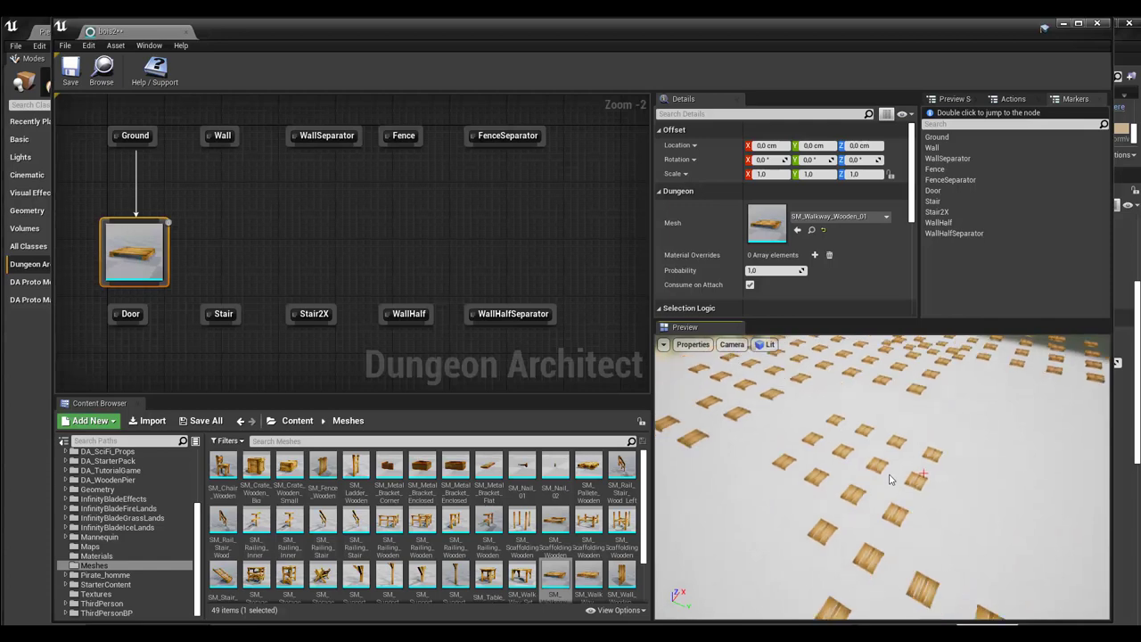
mouse_move(870, 488)
mouse_down()
mouse_move(885, 486)
mouse_move(809, 494)
mouse_move(834, 500)
mouse_up()
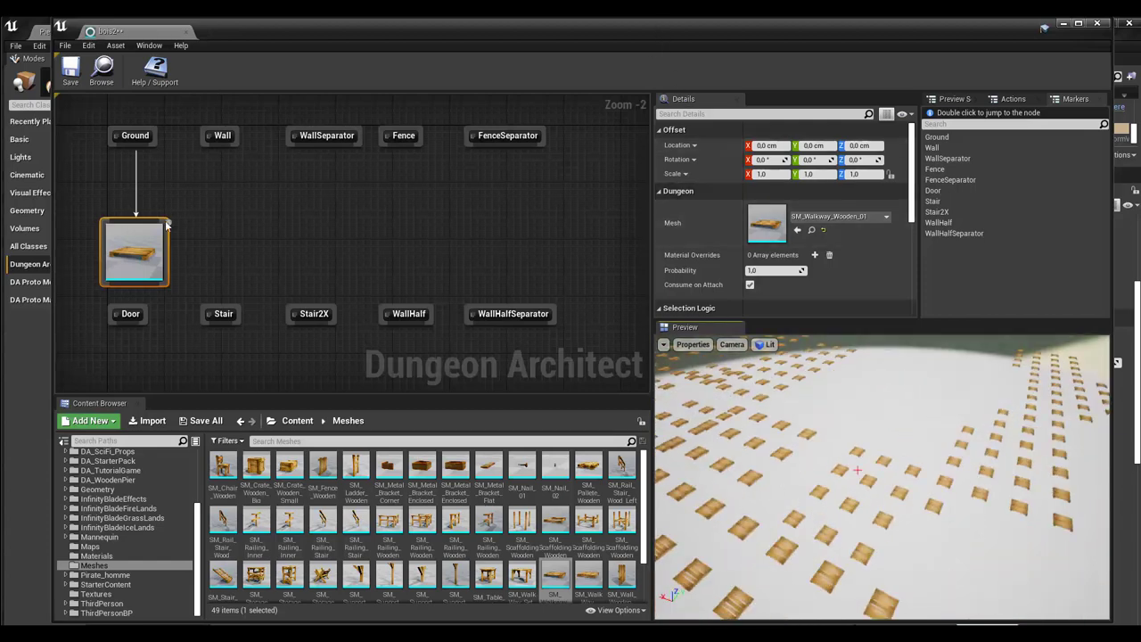
click(71, 69)
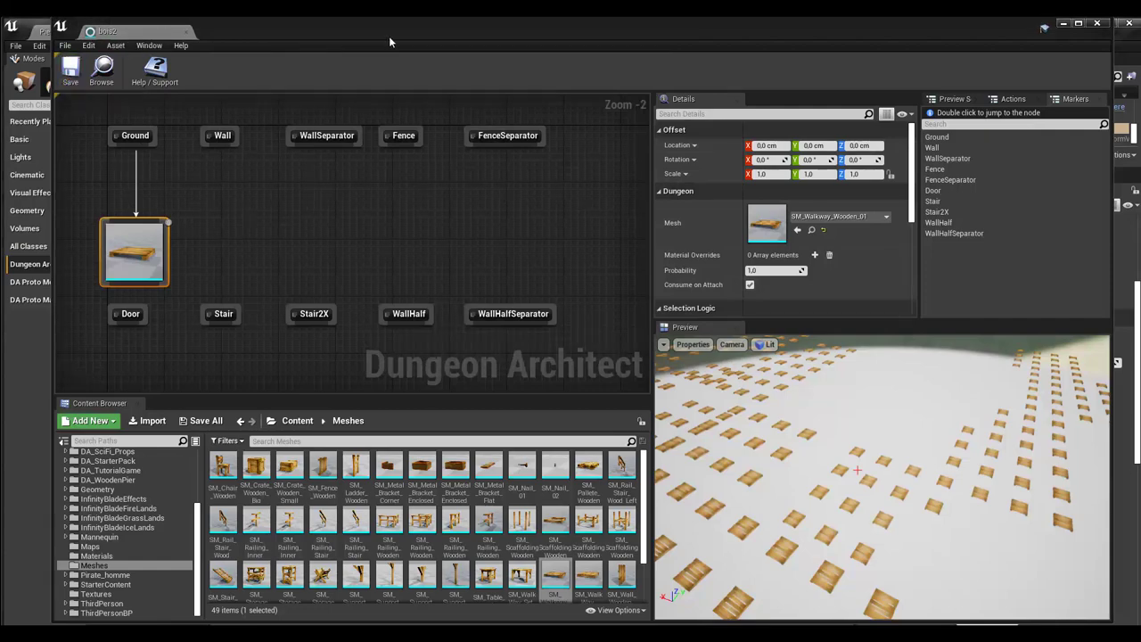
drag(394, 34, 431, 469)
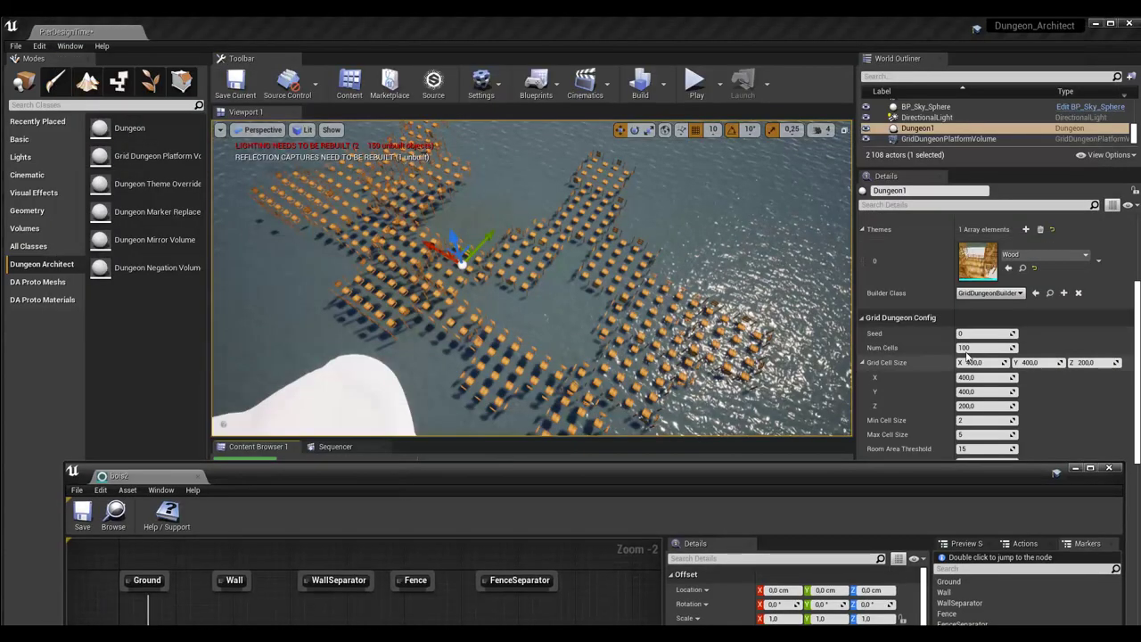
Switch Dungeon1's theme from Wood to bois2 and rebuild the dungeon.
click(1045, 259)
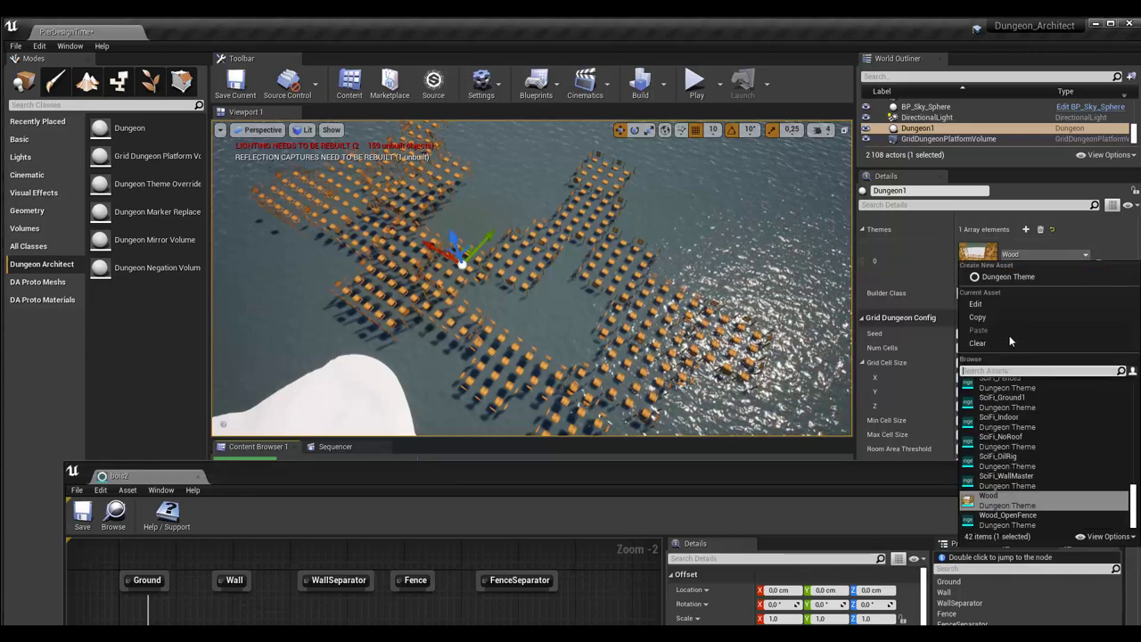
text(bois)
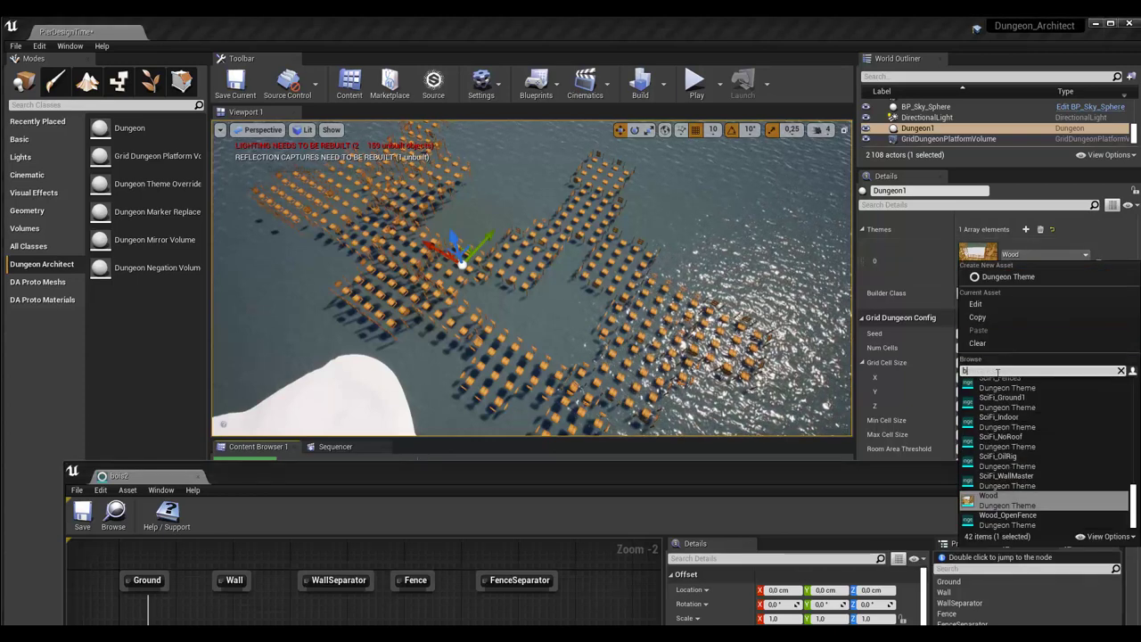
click(990, 383)
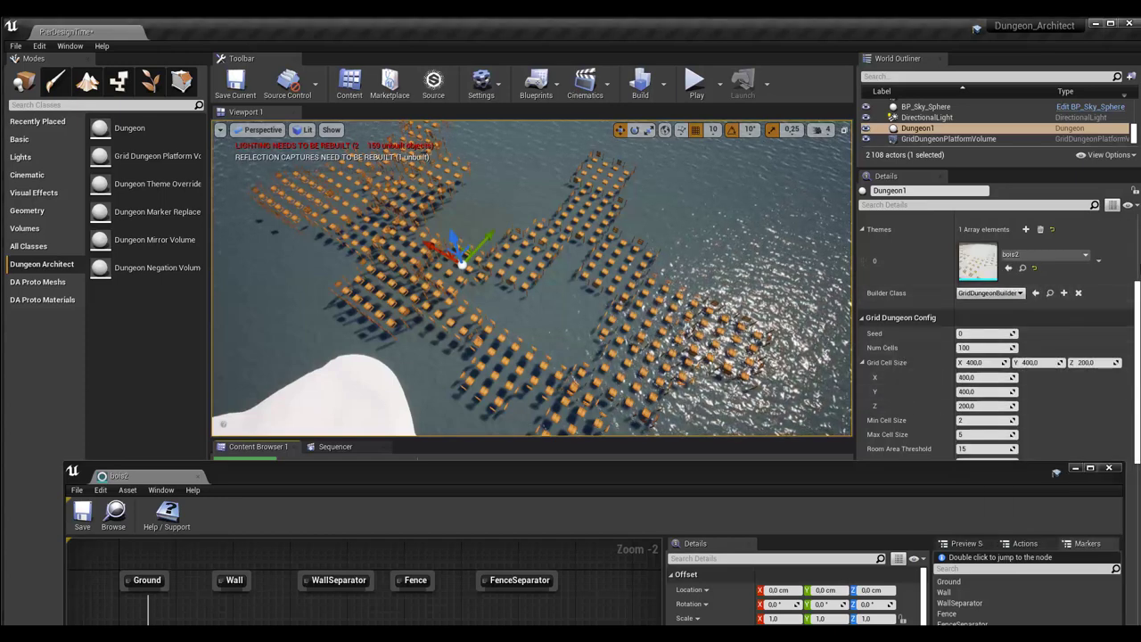
scroll(1137, 270, up, 3)
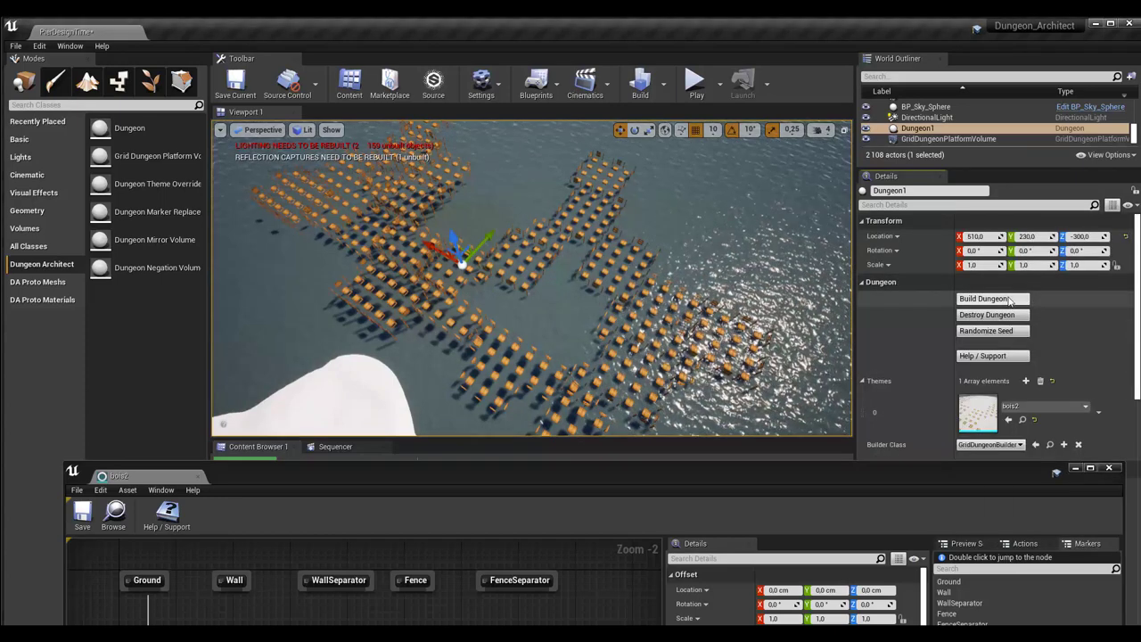
click(973, 302)
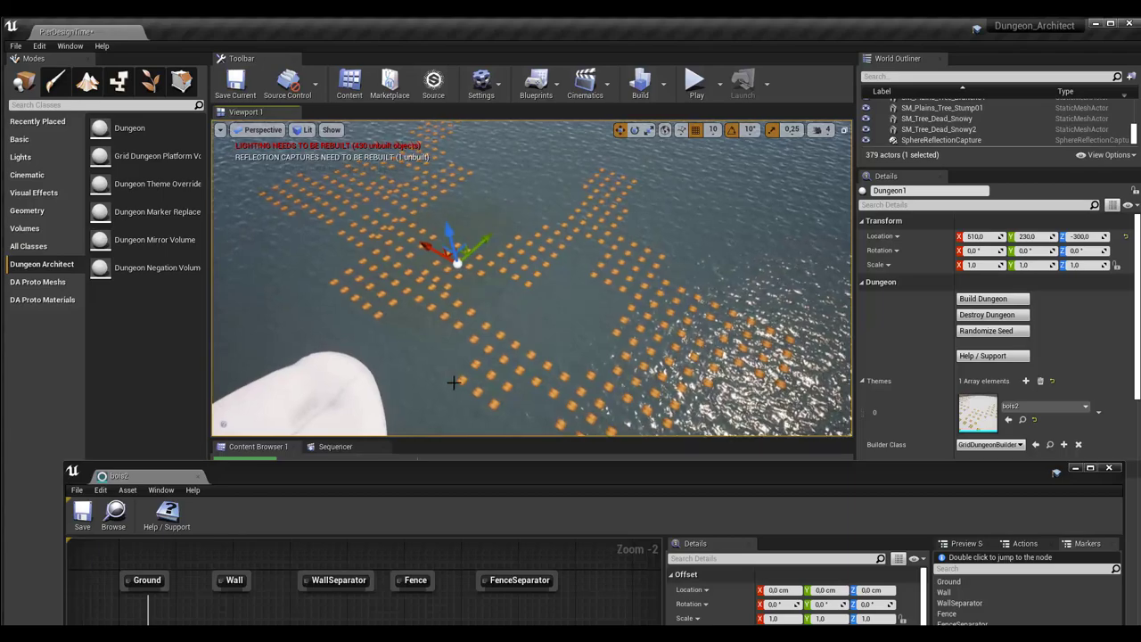
Orbit over the wooden tiles on the water and raise the bois2 theme editor.
mouse_move(458, 382)
right_down()
mouse_move(499, 339)
mouse_move(481, 374)
right_up()
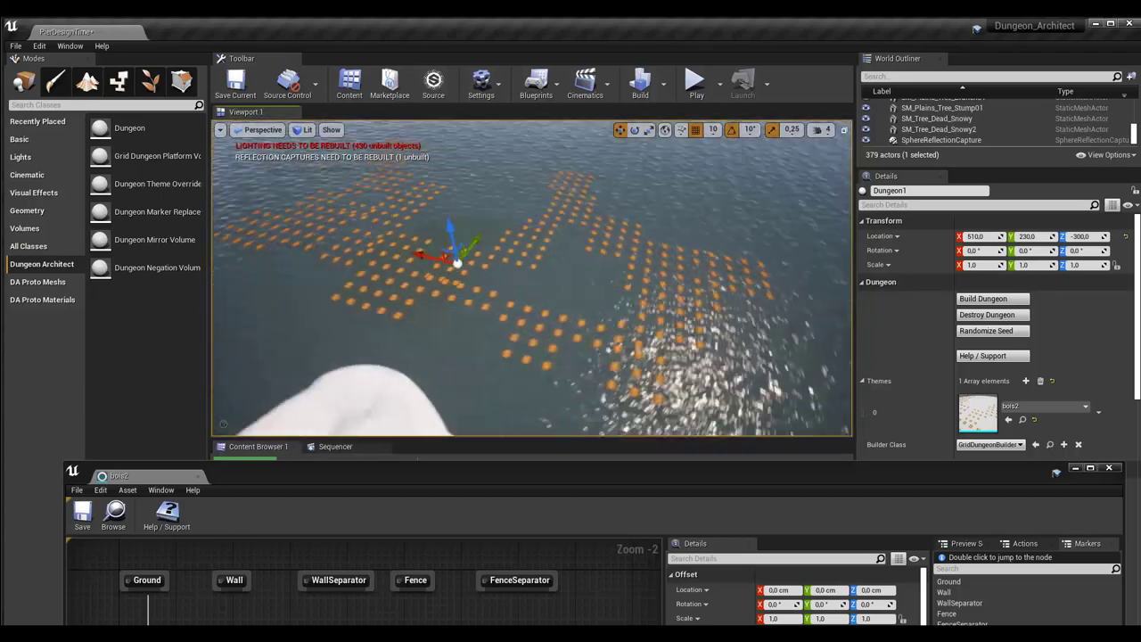
right_drag(482, 375, 480, 456)
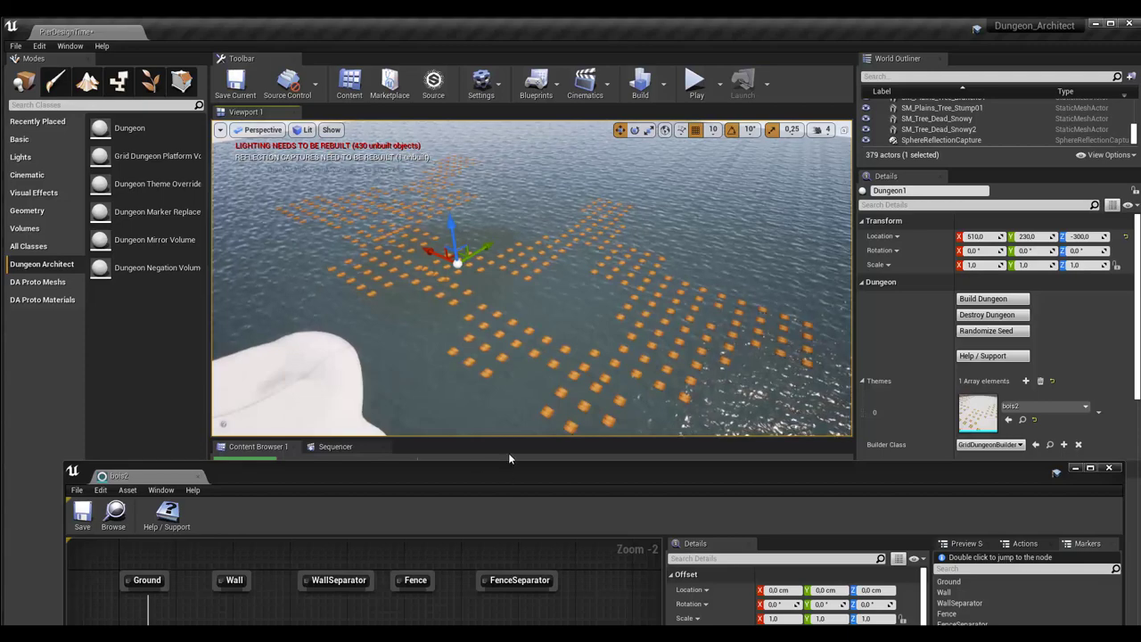
drag(505, 474, 500, 87)
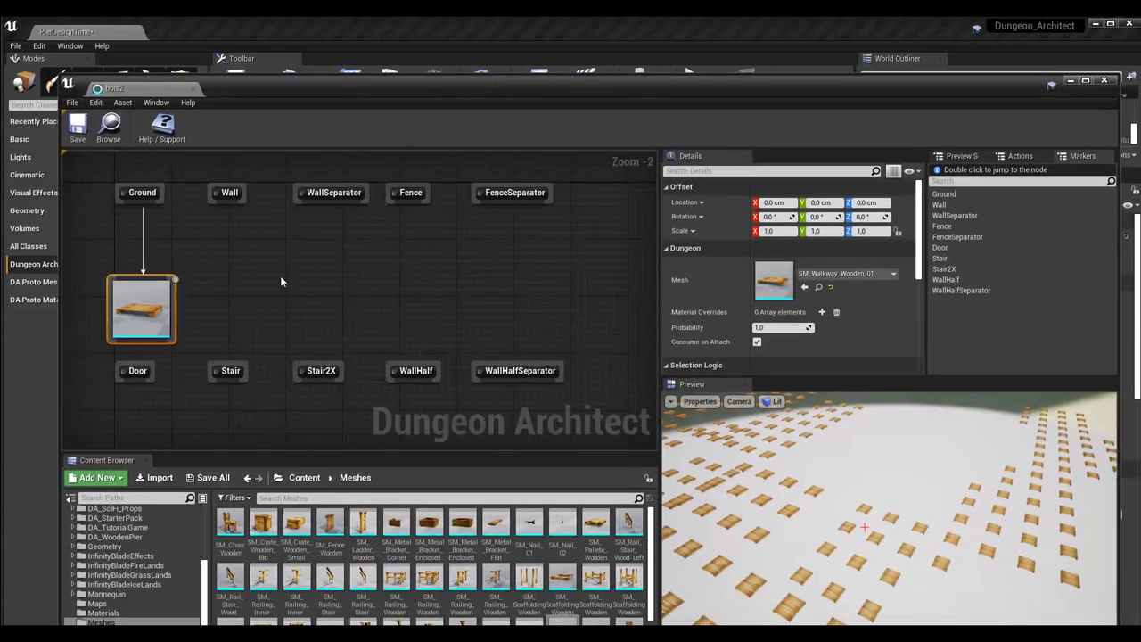
Add a mesh node under the Wall marker and drop a wooden wall mesh into it.
drag(143, 303, 120, 301)
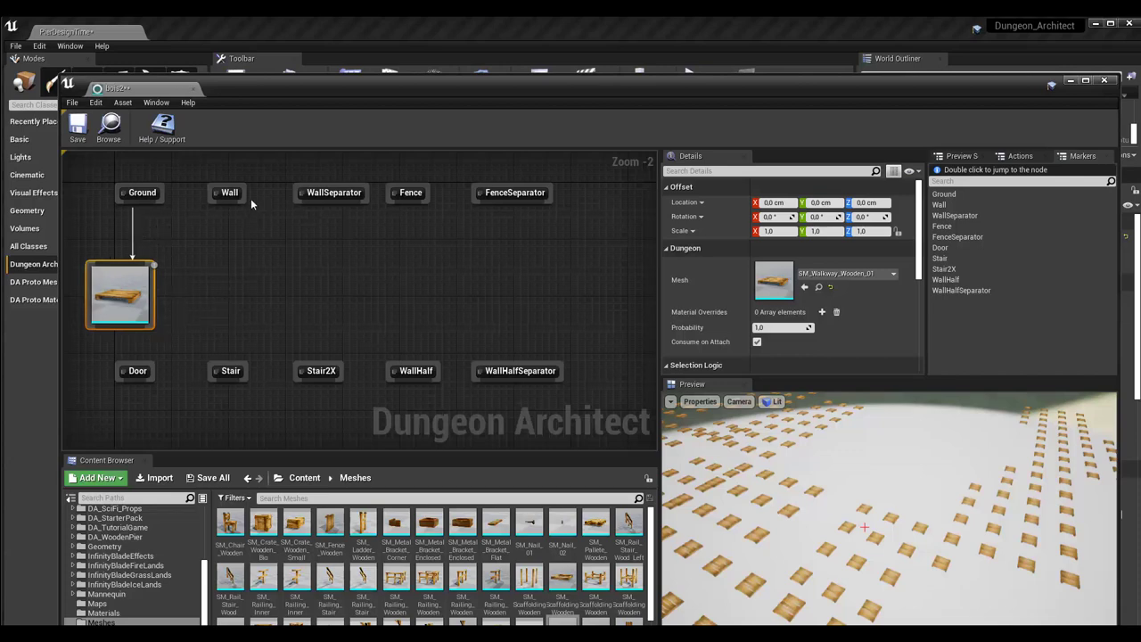
drag(231, 205, 232, 270)
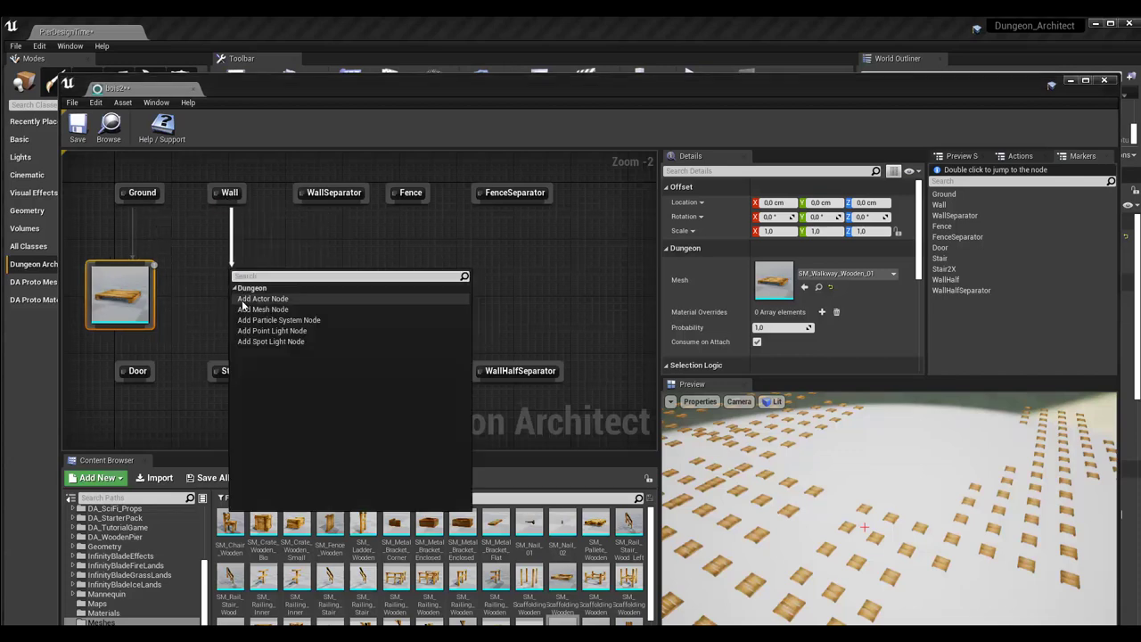
click(254, 309)
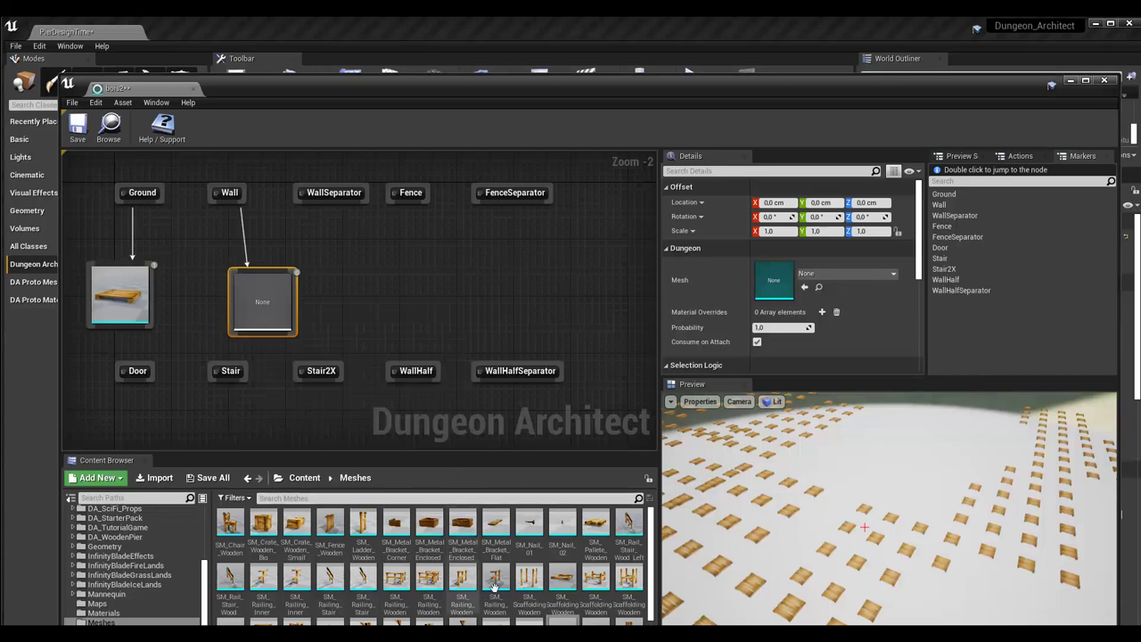
scroll(470, 594, down, 1)
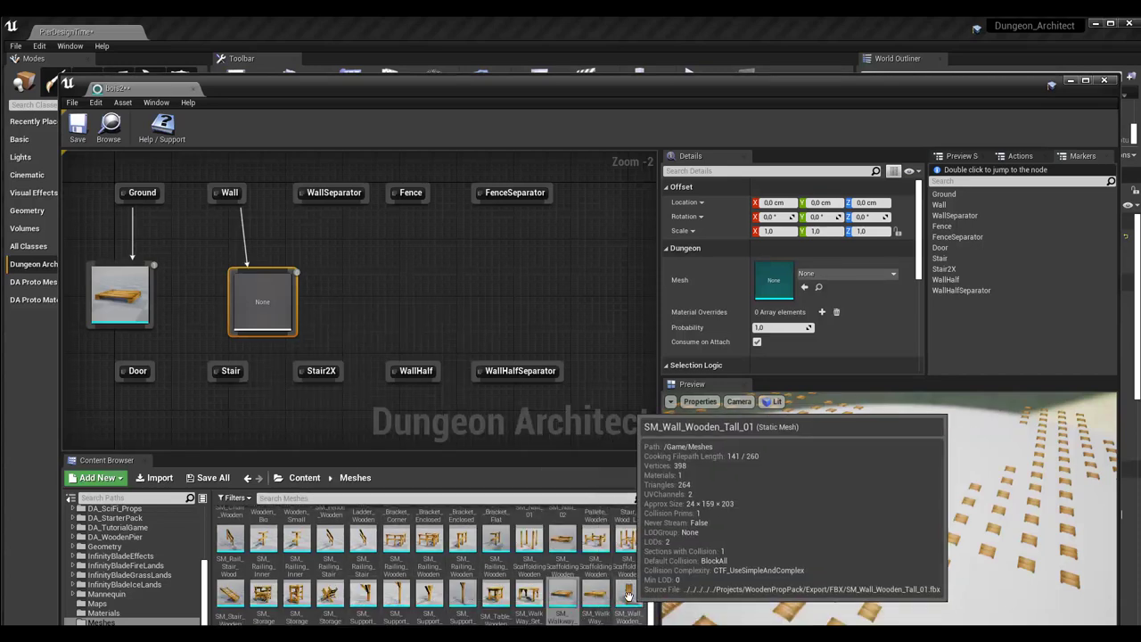
drag(627, 595, 776, 283)
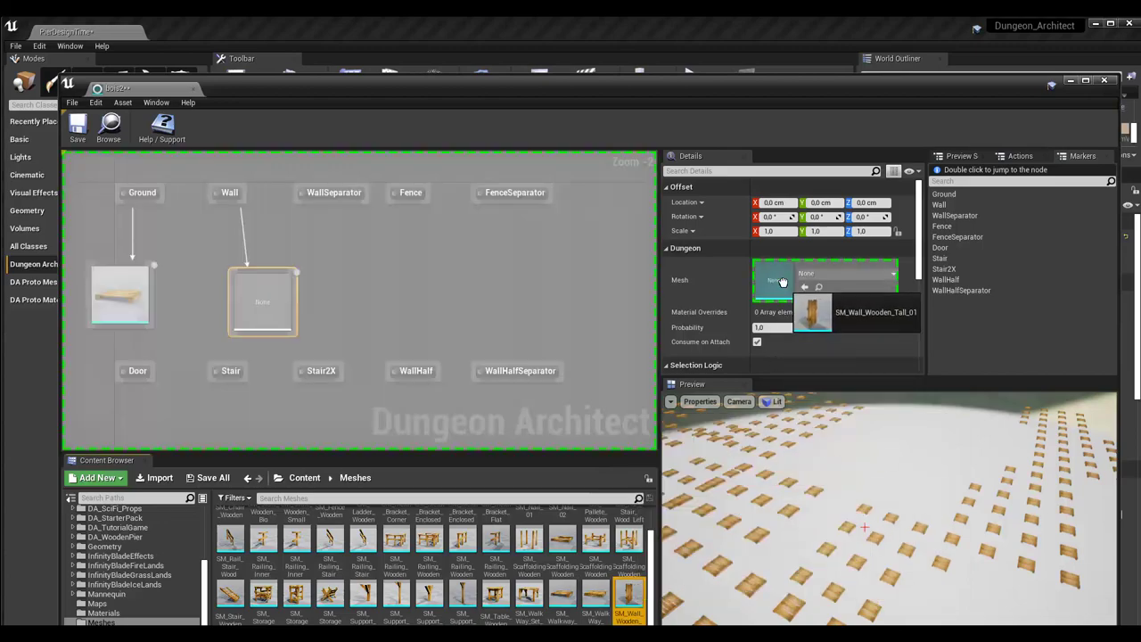
mouse_move(864, 527)
right_down()
mouse_move(846, 567)
mouse_move(888, 528)
right_up()
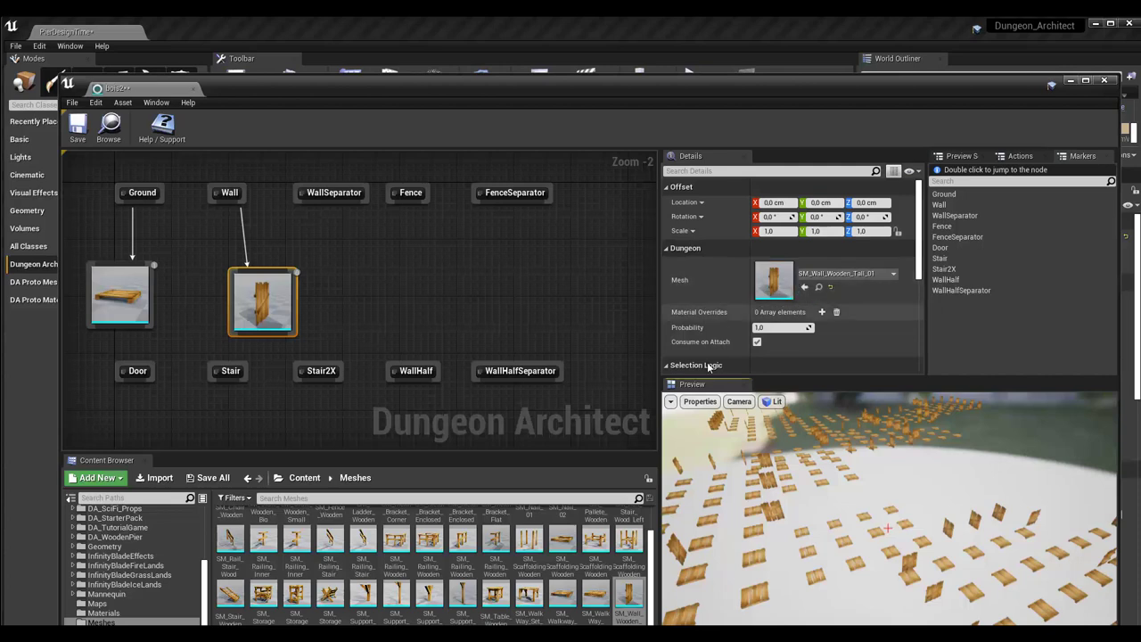
Set the Wall node's mesh to SM_Wall_Wooden_Tall_02, check the preview, and lower the editor.
scroll(488, 578, down, 1)
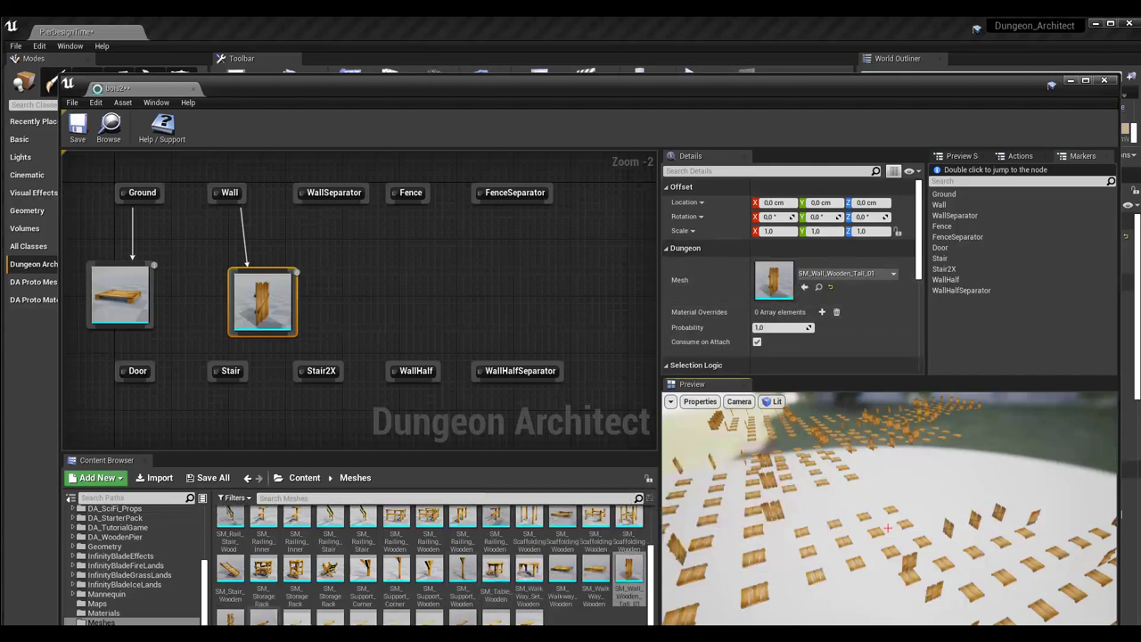
mouse_move(229, 615)
mouse_down()
mouse_move(528, 483)
mouse_move(824, 279)
mouse_up()
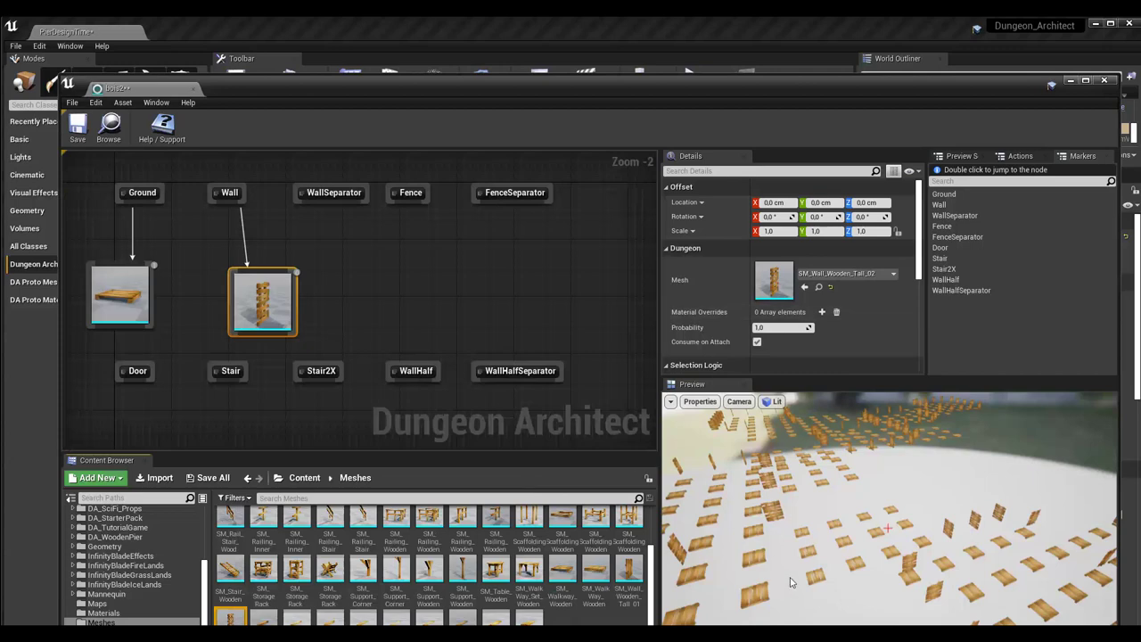
mouse_move(790, 582)
mouse_down()
mouse_move(820, 535)
mouse_move(860, 521)
mouse_up()
scroll(525, 317, down, 1)
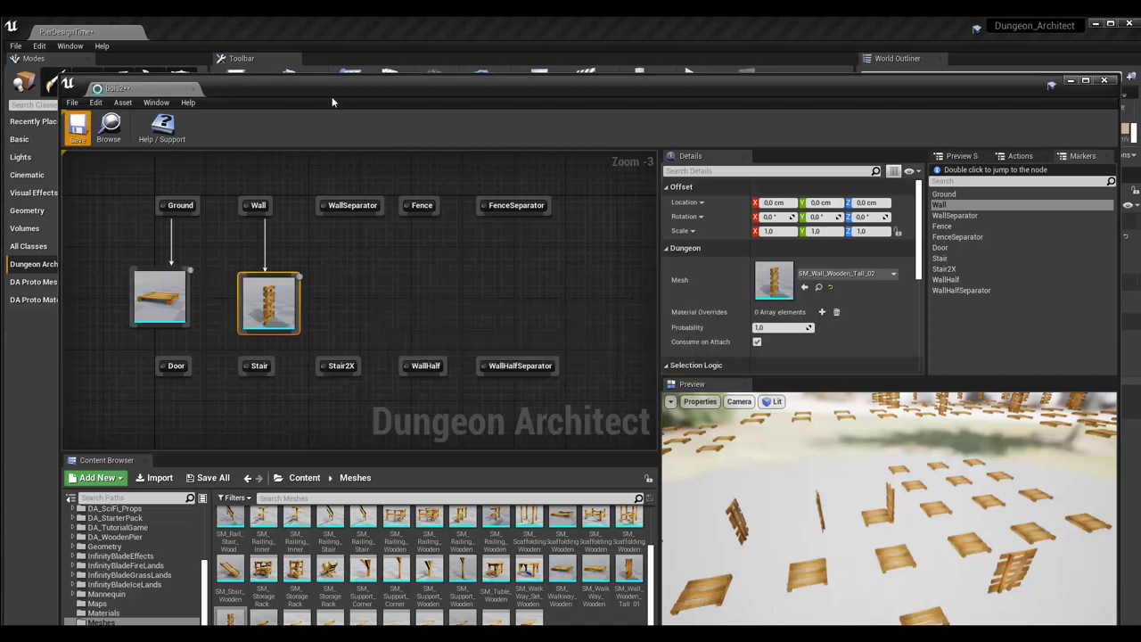
drag(391, 87, 370, 415)
drag(370, 455, 364, 450)
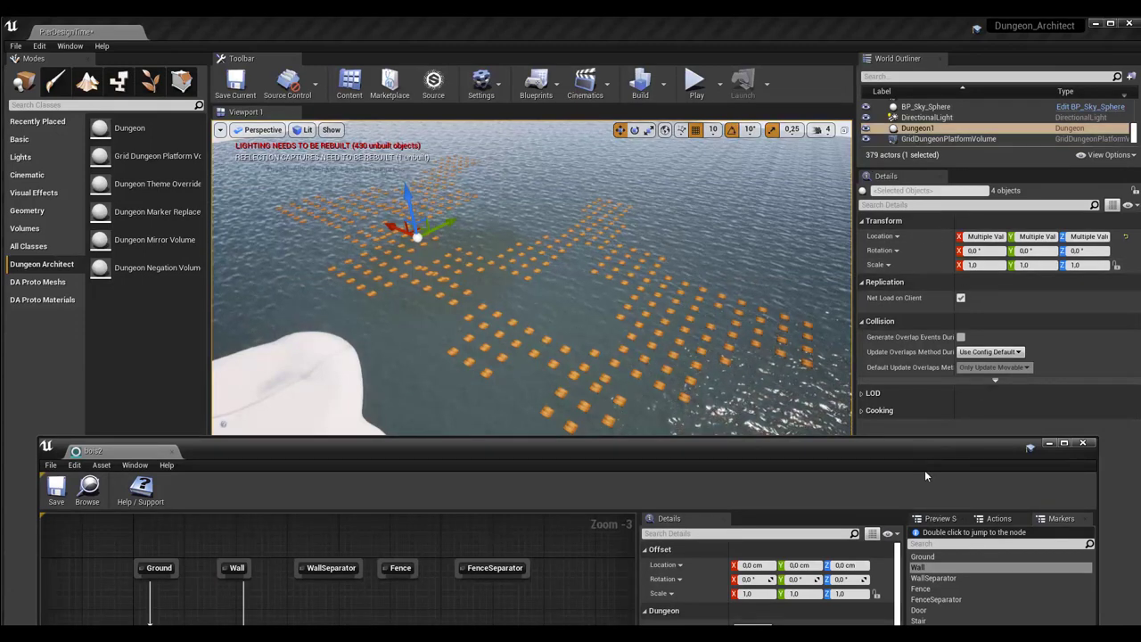
Rebuild Dungeon1 with the updated bois2 theme and fly the camera over the pier.
drag(925, 475, 928, 543)
click(919, 117)
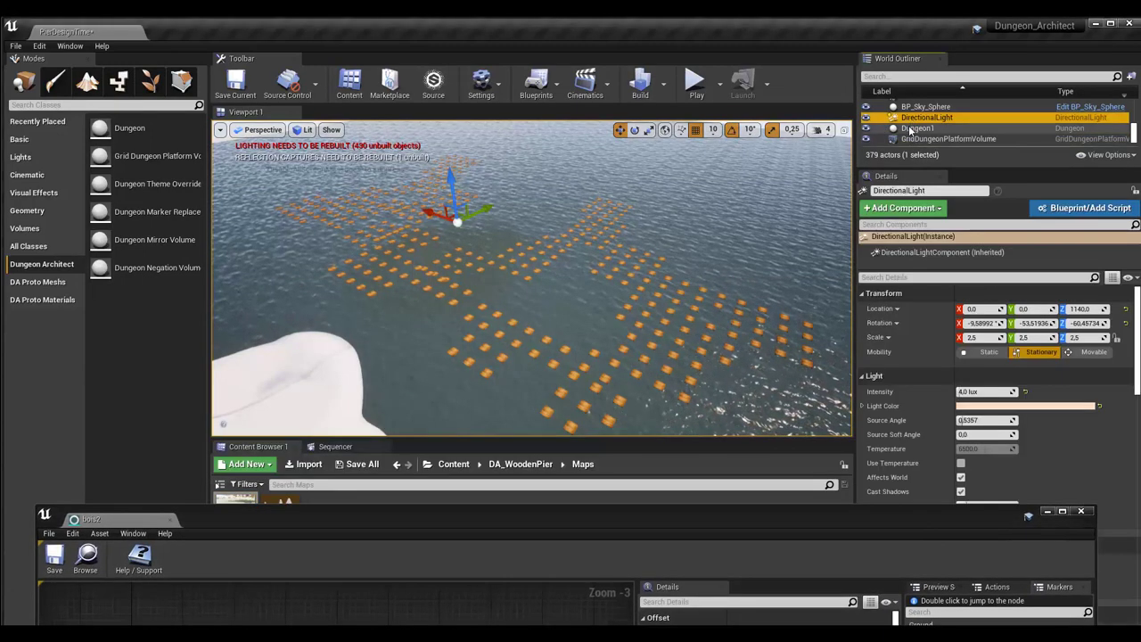
click(913, 129)
click(979, 299)
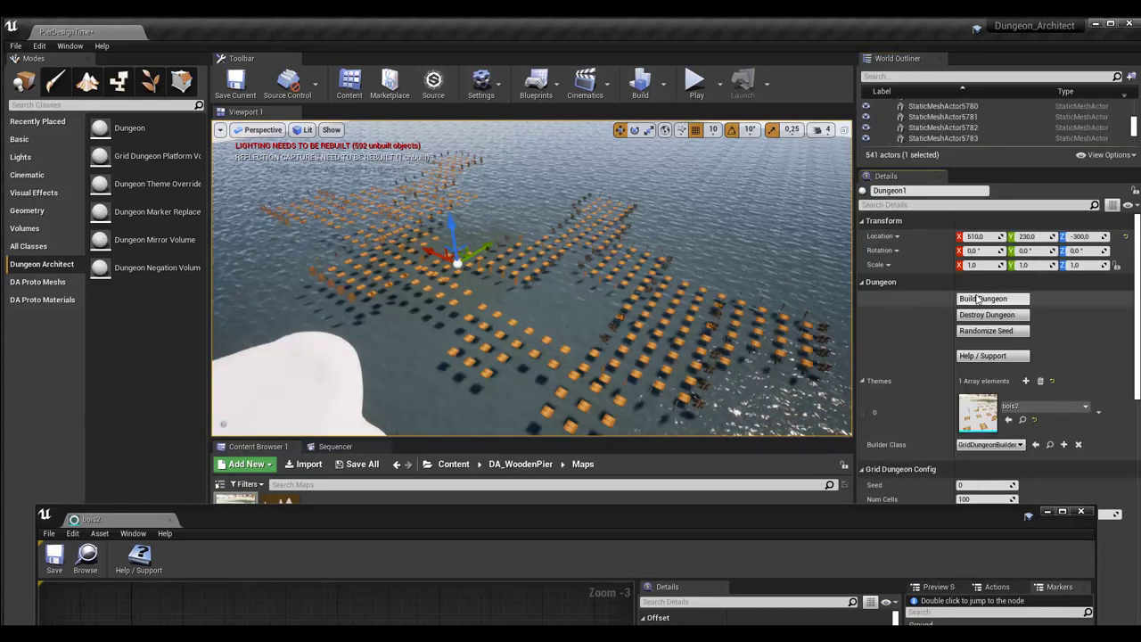
mouse_move(641, 292)
right_down()
mouse_move(671, 351)
mouse_move(612, 314)
mouse_move(660, 384)
right_up()
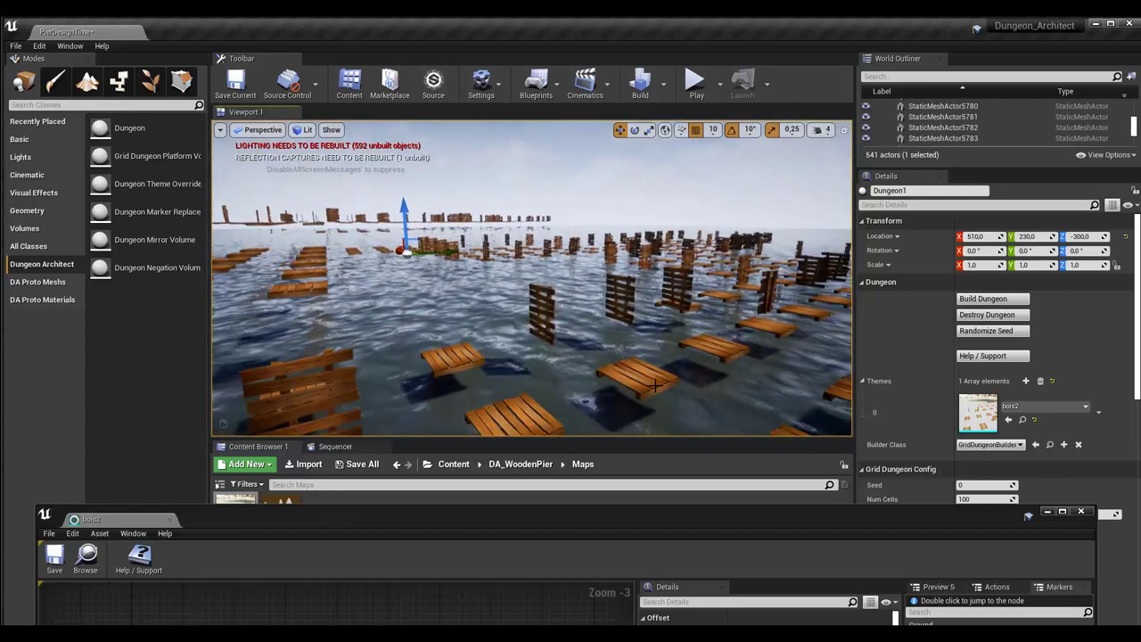
Reposition the bois2 theme editor window so its graph is visible again.
drag(741, 518, 737, 589)
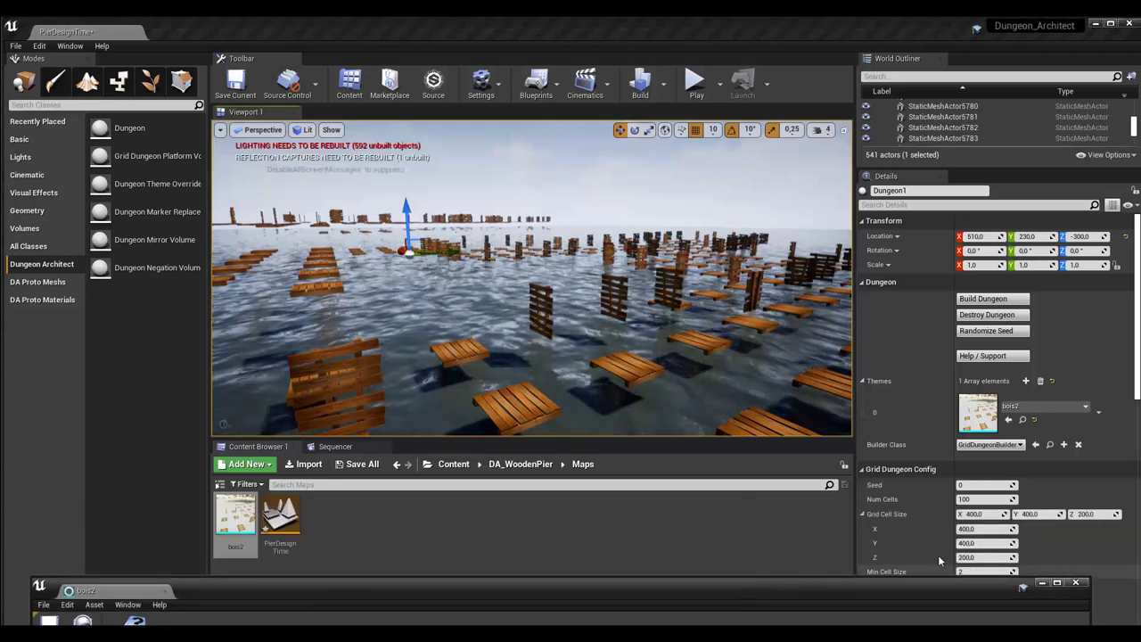
scroll(934, 526, down, 2)
scroll(933, 523, down, 2)
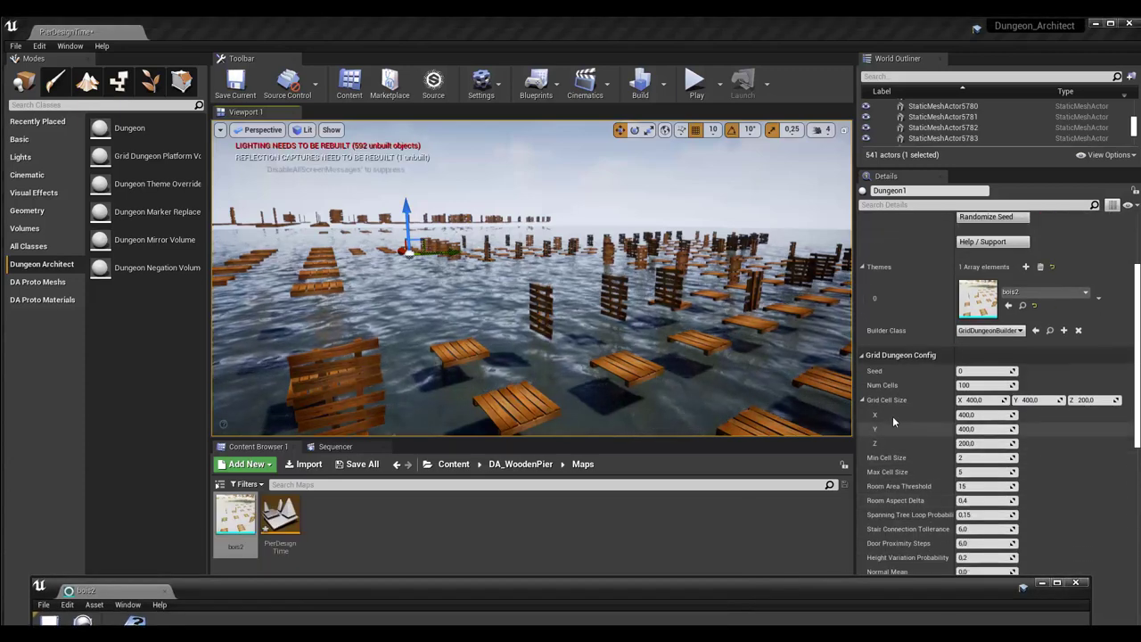
drag(800, 599, 846, 337)
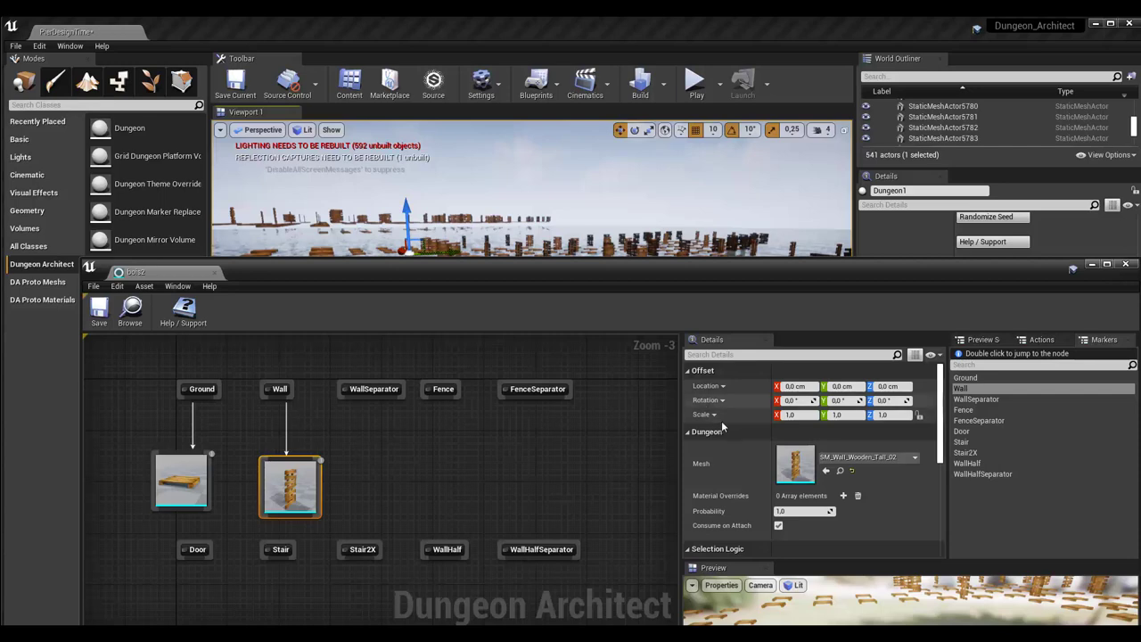
Set Dungeon1's Grid Cell Size to X 150, Y 150 and Z 100.
drag(724, 275, 654, 521)
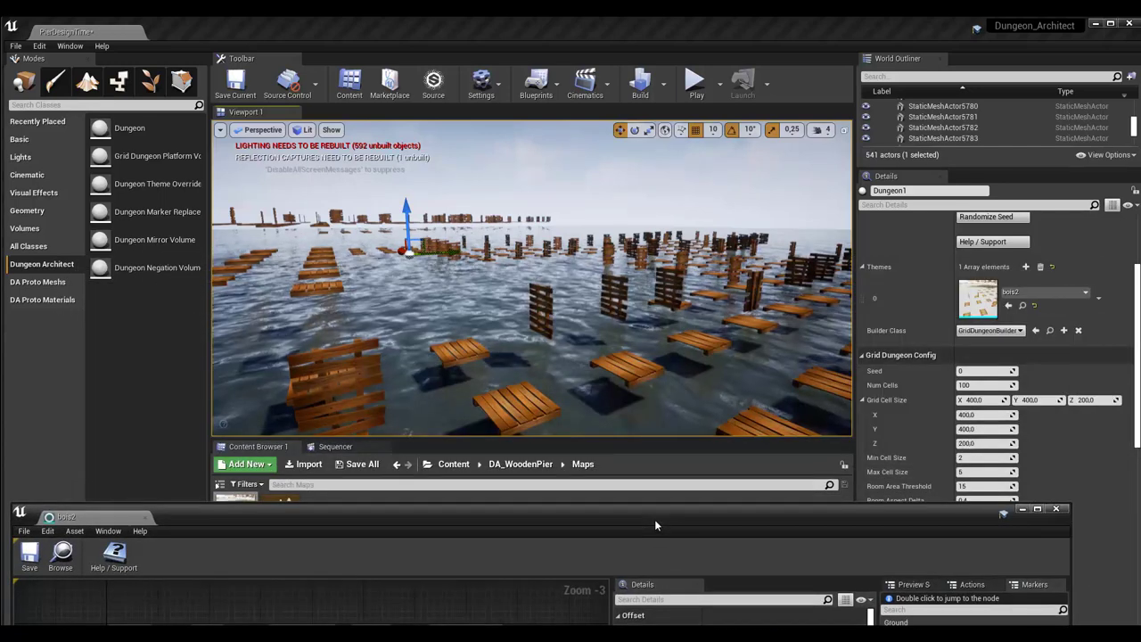
click(981, 400)
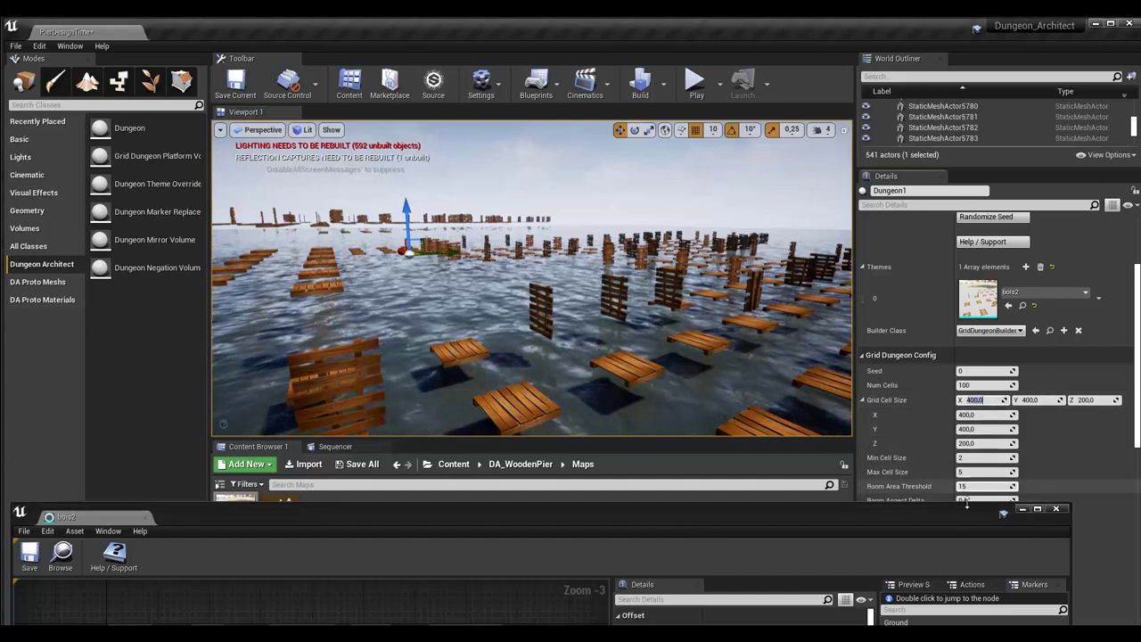
text(15)
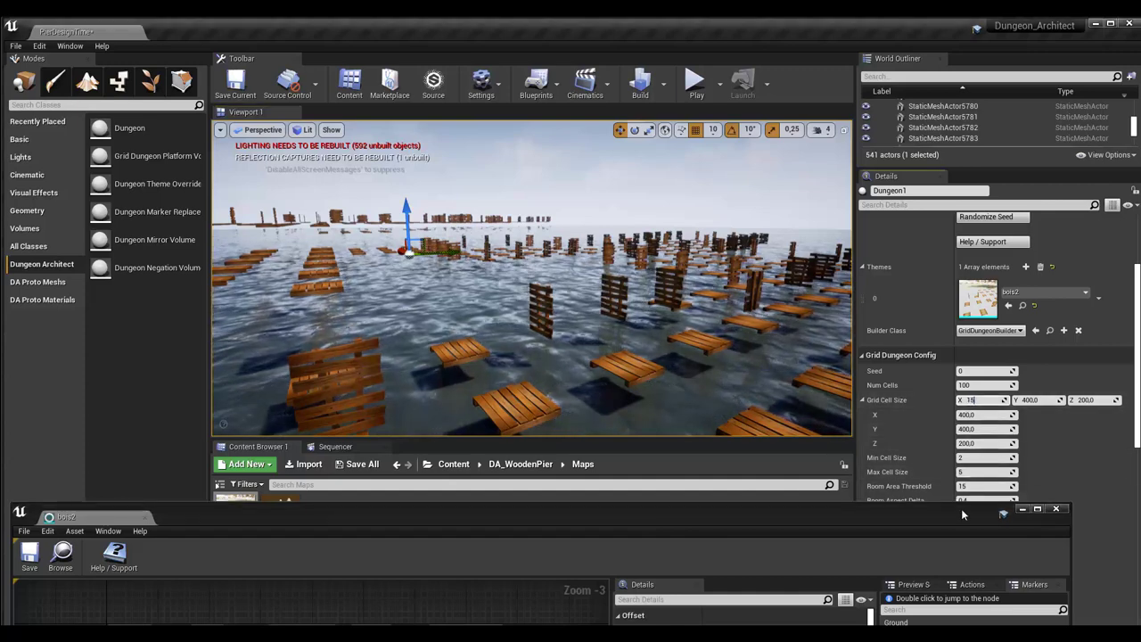
text(0)
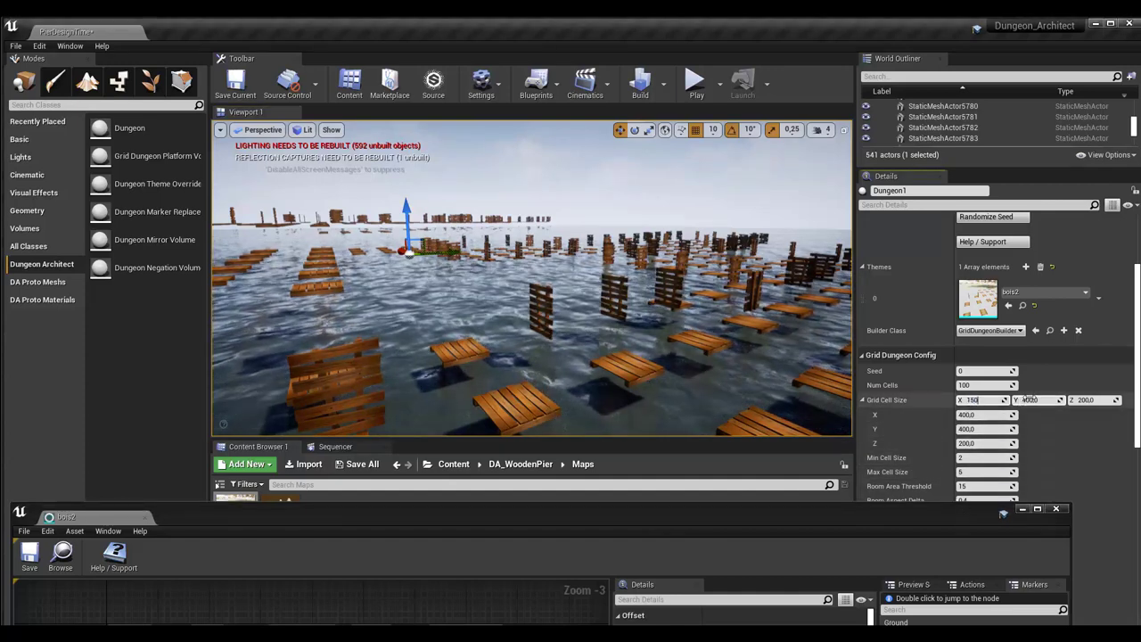
click(1031, 400)
text(150)
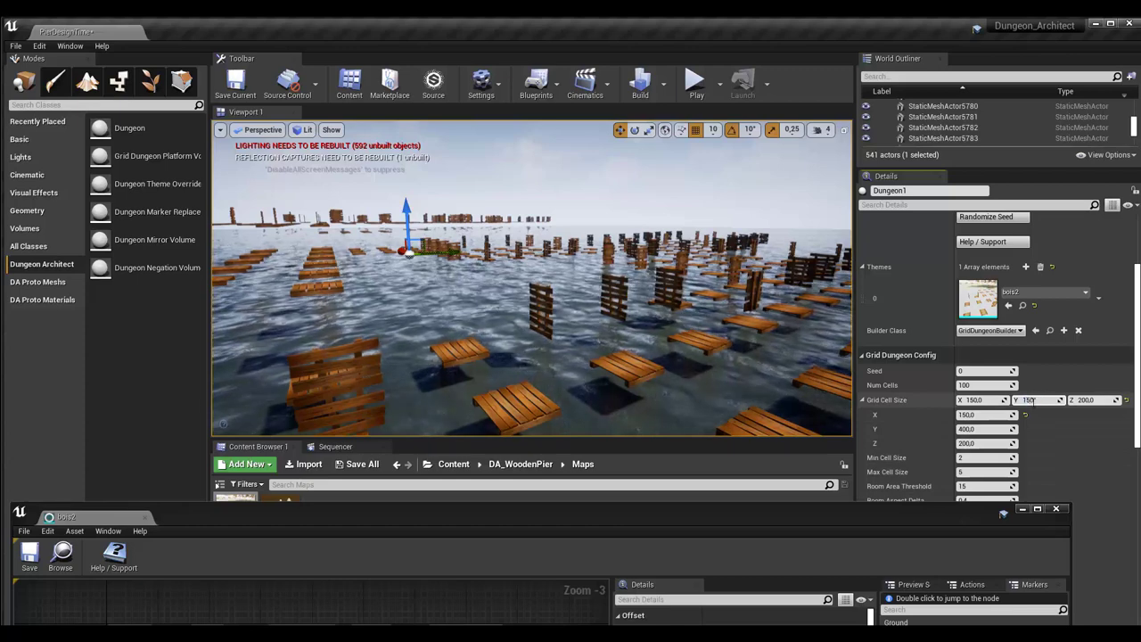
click(1088, 400)
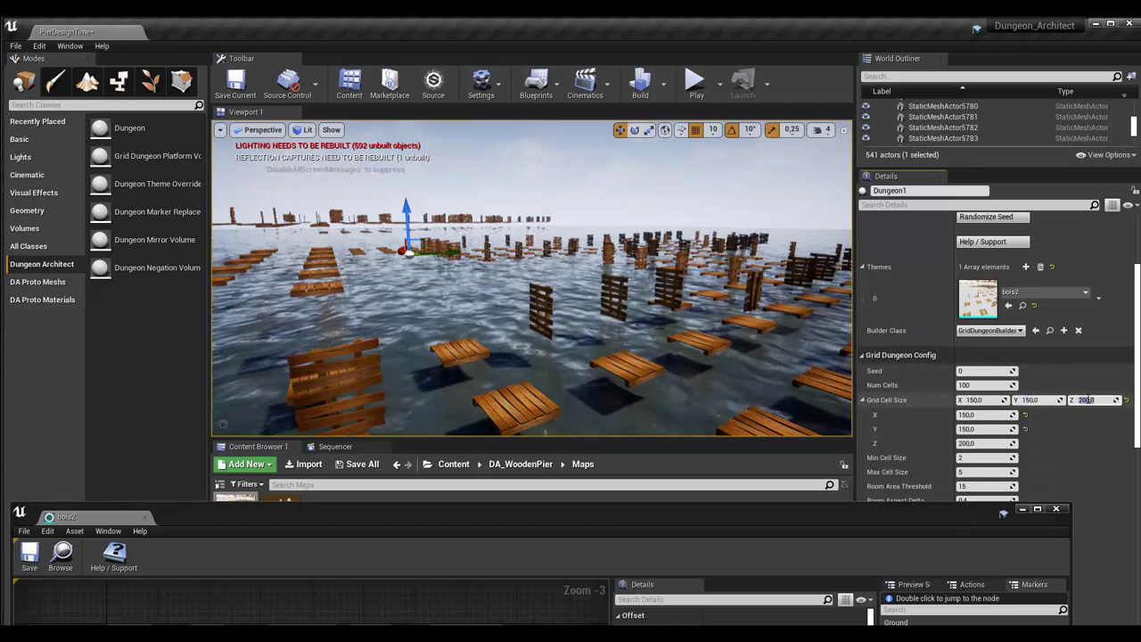
text(100)
key(Return)
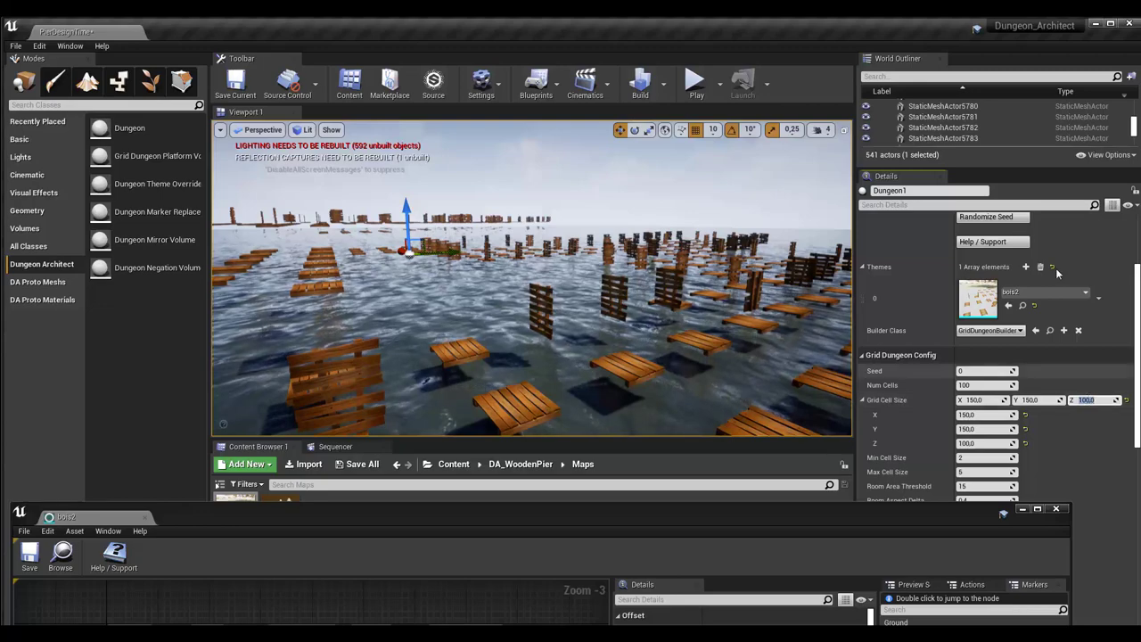
drag(1135, 253, 1135, 210)
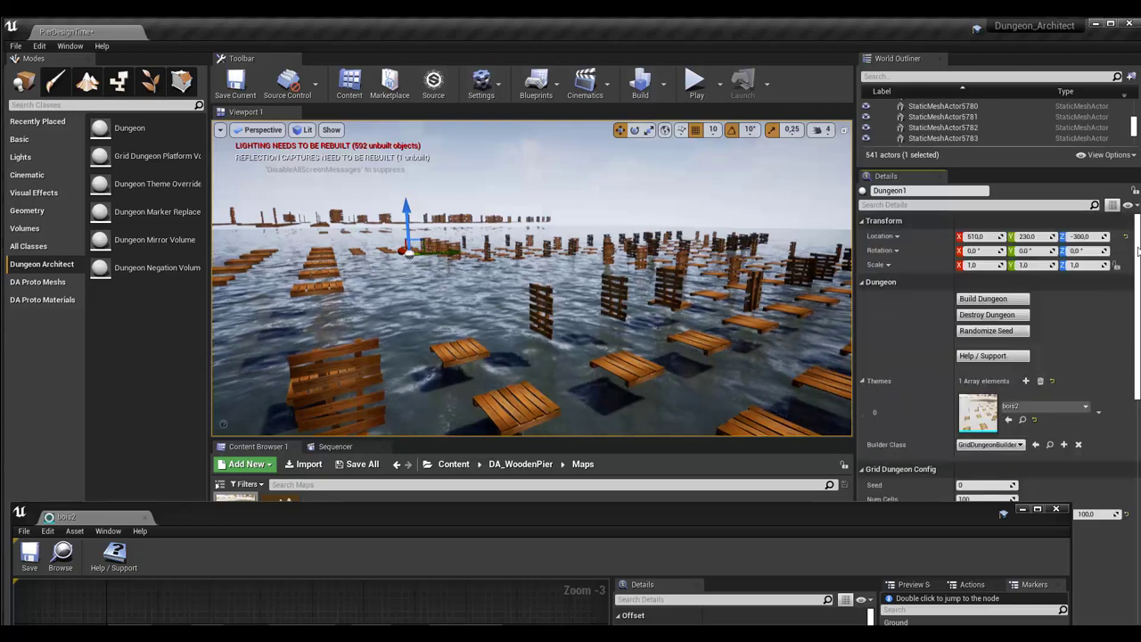
Rebuild Dungeon1 with the smaller cells and fly down to inspect the wooden pier deck.
click(981, 302)
right_drag(535, 312, 535, 383)
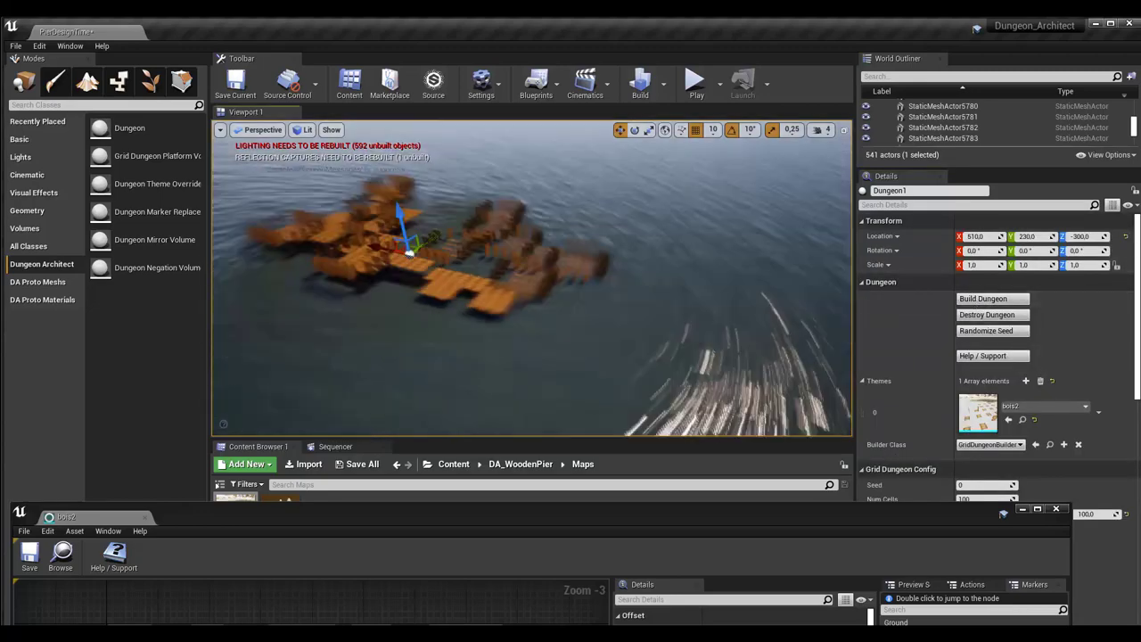
mouse_move(338, 291)
right_down()
mouse_move(338, 303)
mouse_move(363, 268)
right_up()
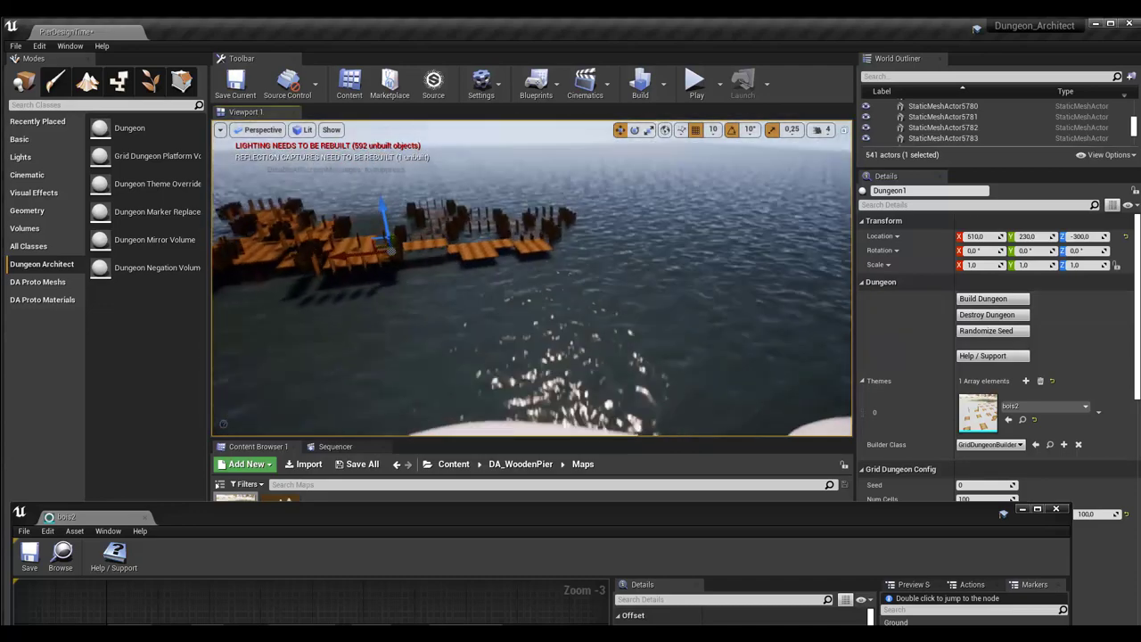
mouse_move(347, 316)
right_down()
mouse_move(467, 331)
mouse_move(466, 356)
right_up()
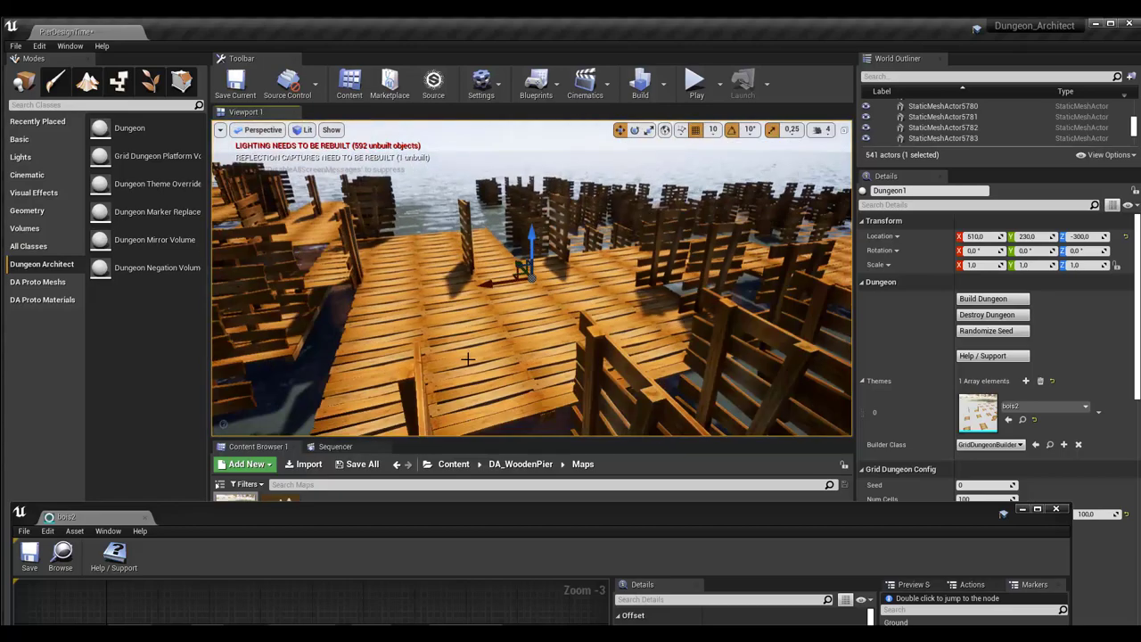
alt+drag(467, 356, 517, 356)
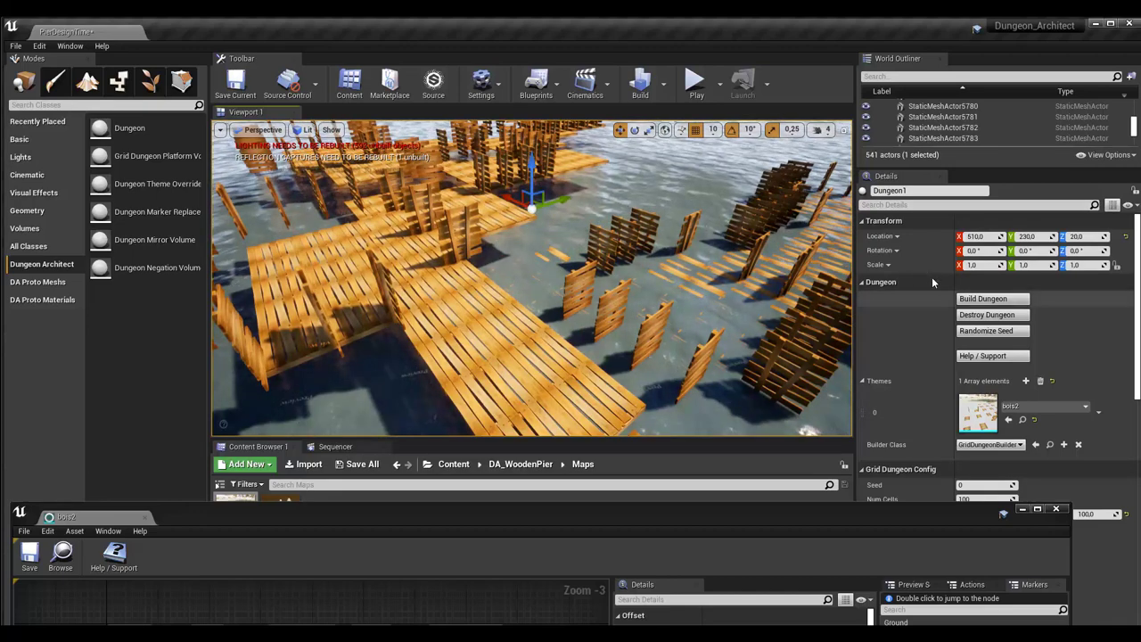
Rebuild the lowered pier twice, orbit to inspect it, and bring the bois2 theme editor back up.
click(983, 300)
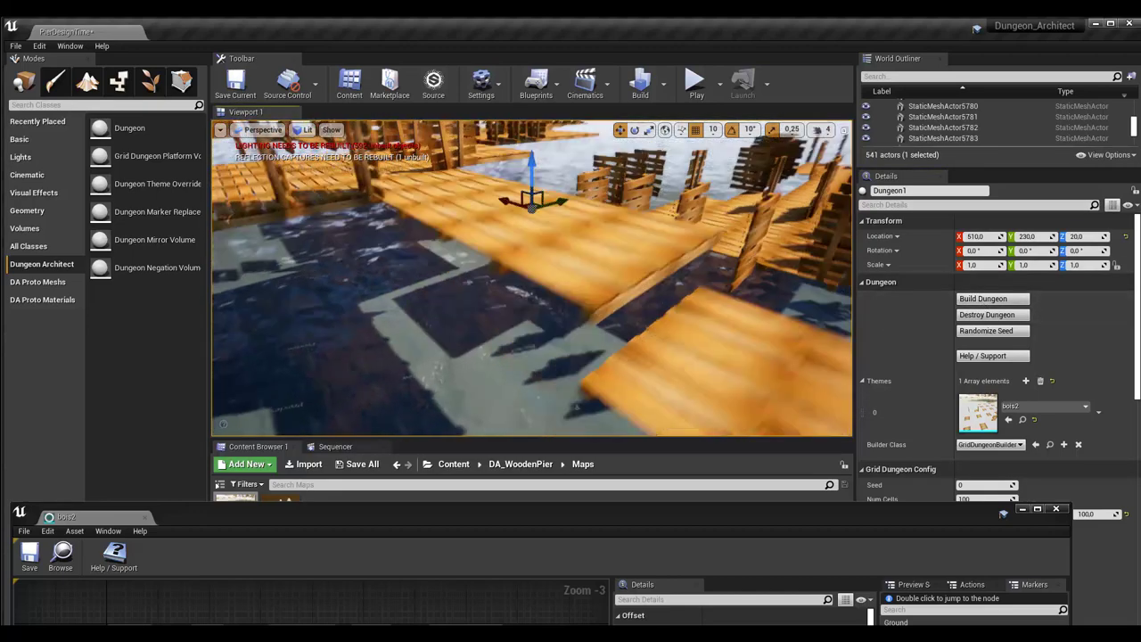
alt+drag(497, 152, 496, 191)
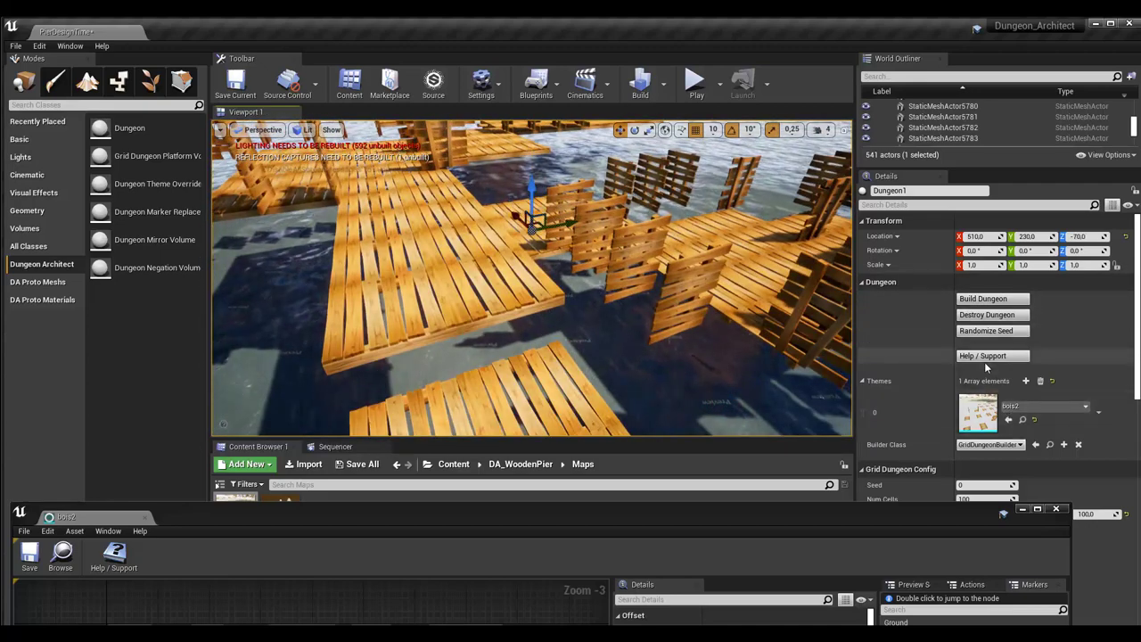
click(984, 300)
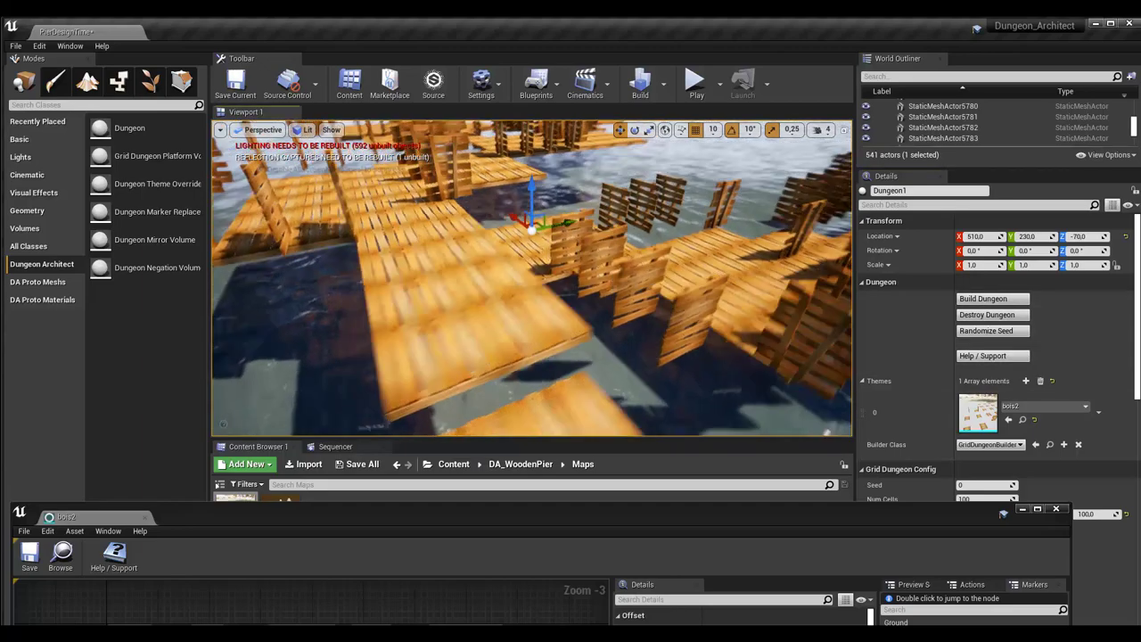
mouse_move(542, 294)
alt+mouse_down()
mouse_move(542, 321)
mouse_move(570, 286)
alt+mouse_up()
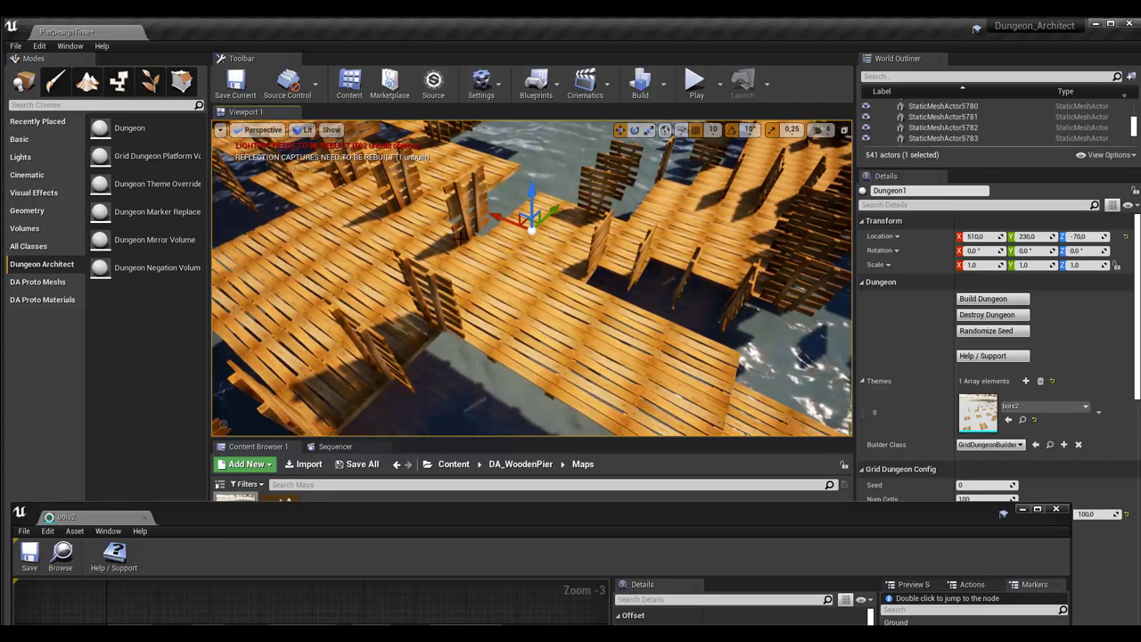
mouse_move(468, 254)
alt+mouse_down()
mouse_move(517, 250)
mouse_move(526, 348)
mouse_move(571, 321)
mouse_move(535, 330)
alt+mouse_up()
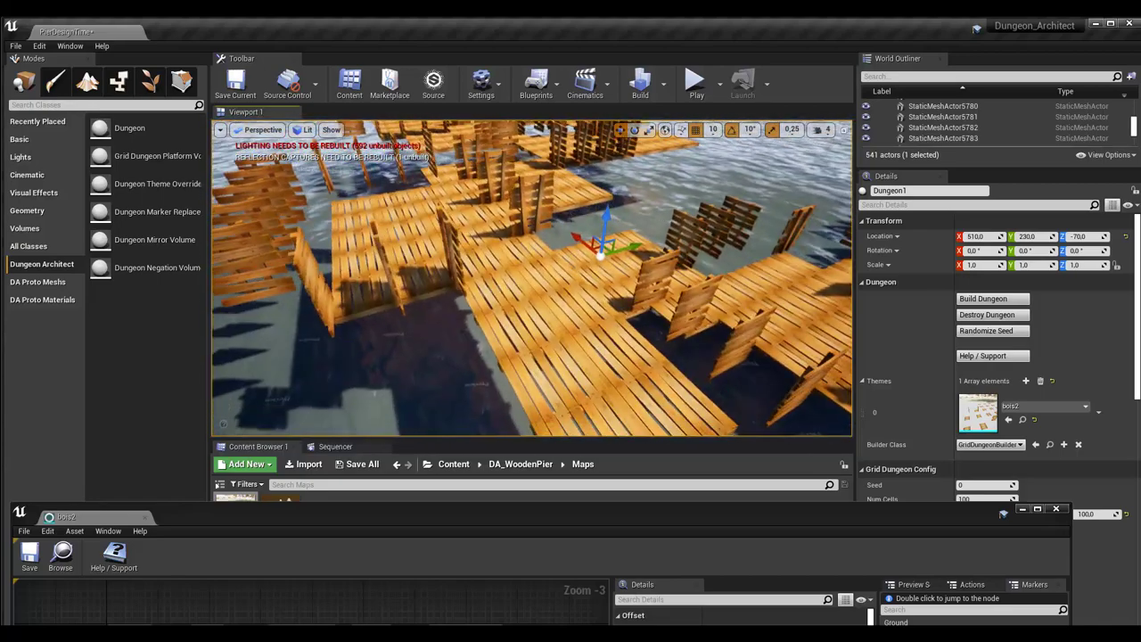
drag(590, 518, 627, 564)
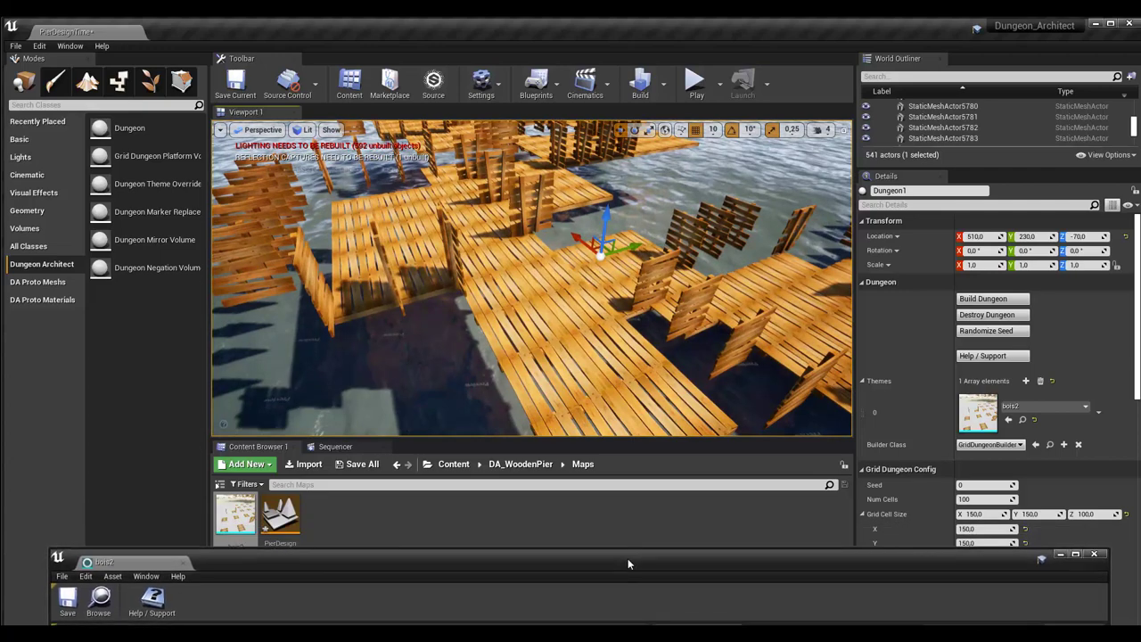
drag(628, 559, 628, 69)
Turn on Force Rebuild Preview Layout in the bois2 preview options.
click(662, 385)
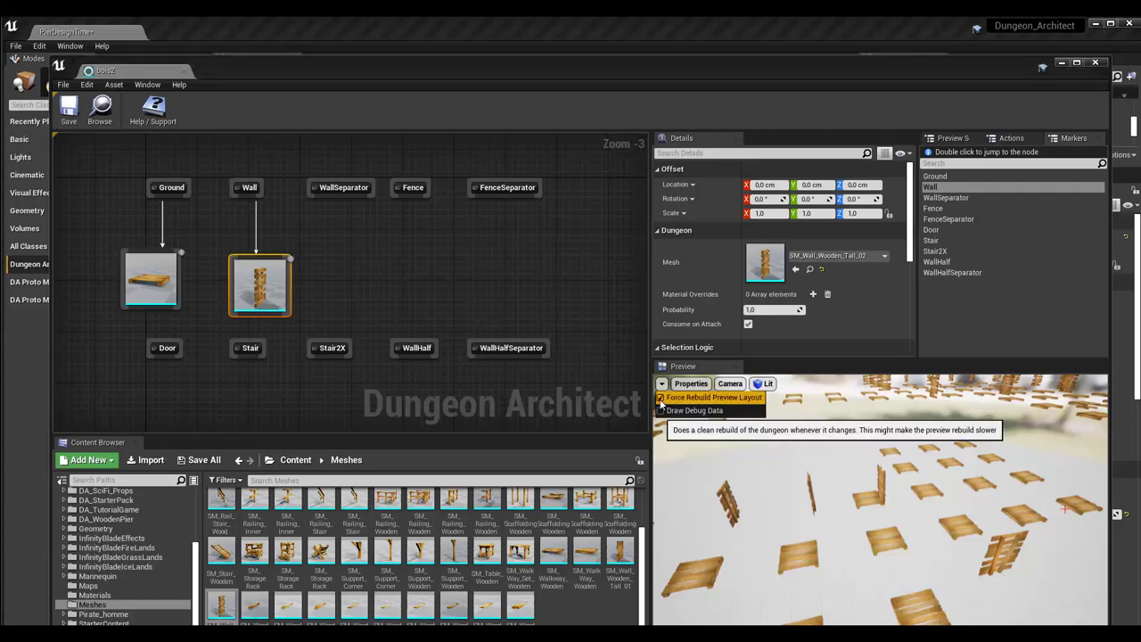
click(737, 401)
drag(773, 506, 673, 470)
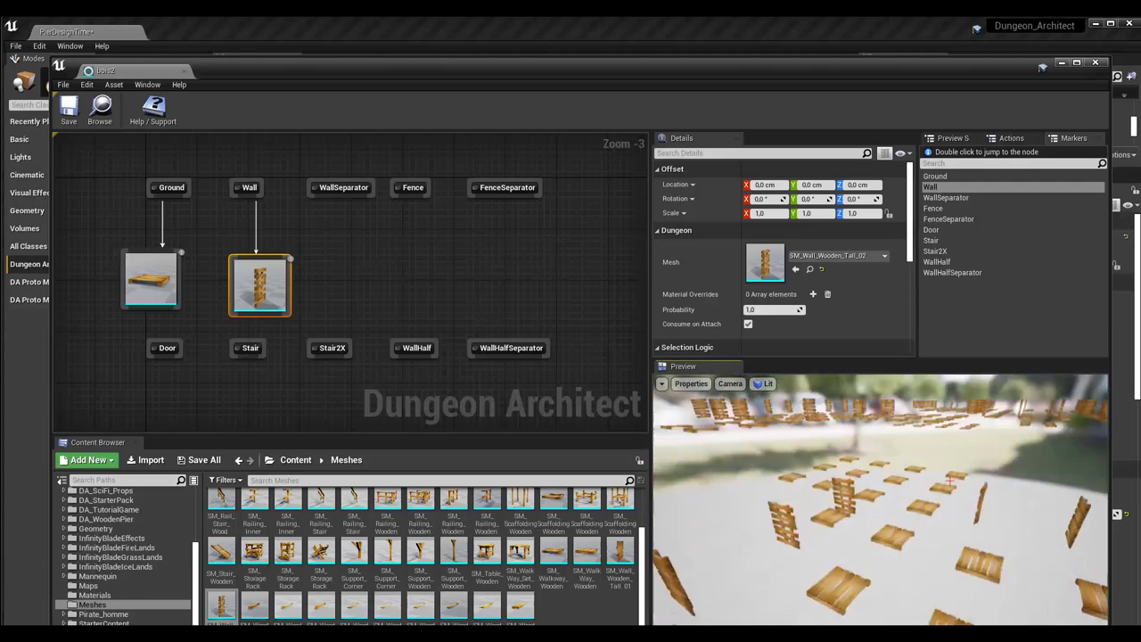
Set the Wall mesh node's Offset Rotation yaw to 90 degrees.
drag(257, 305, 251, 298)
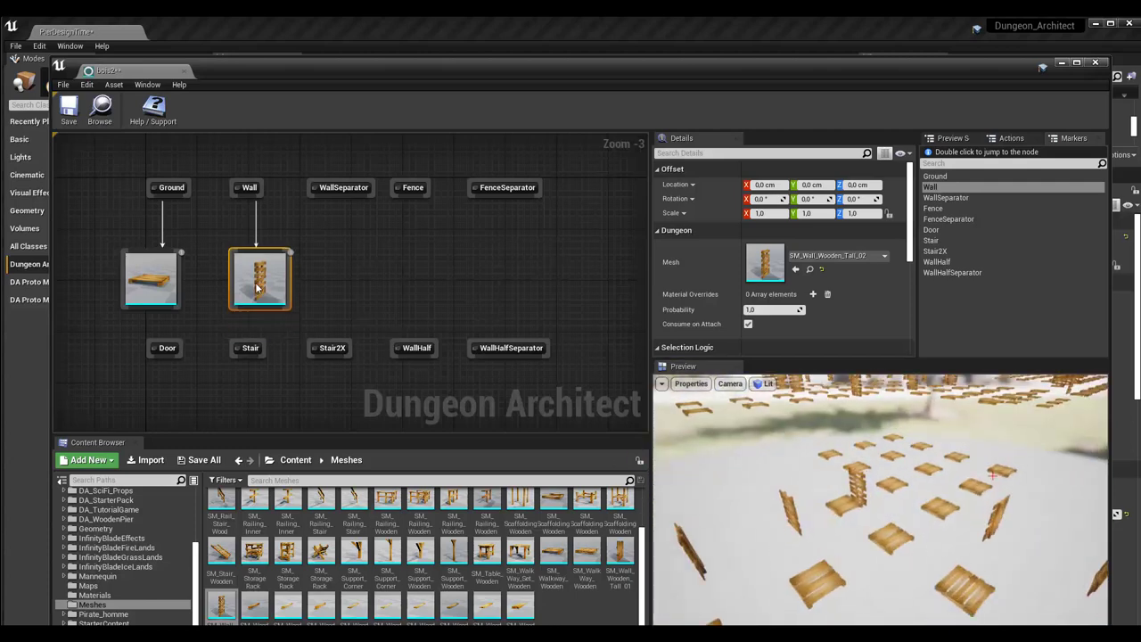
click(305, 291)
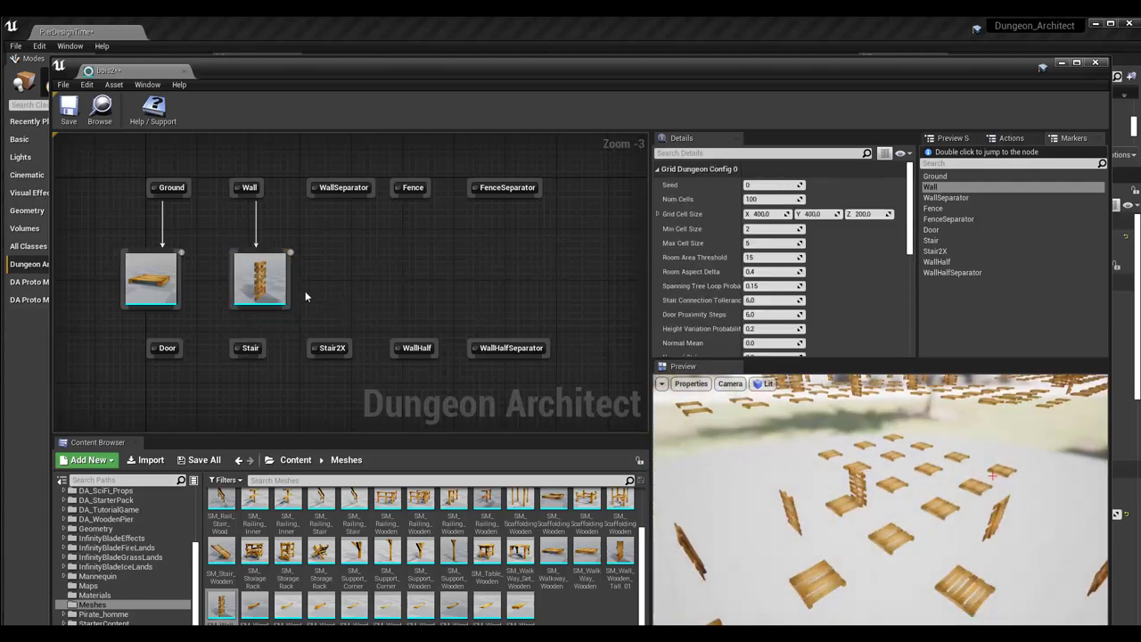
click(259, 286)
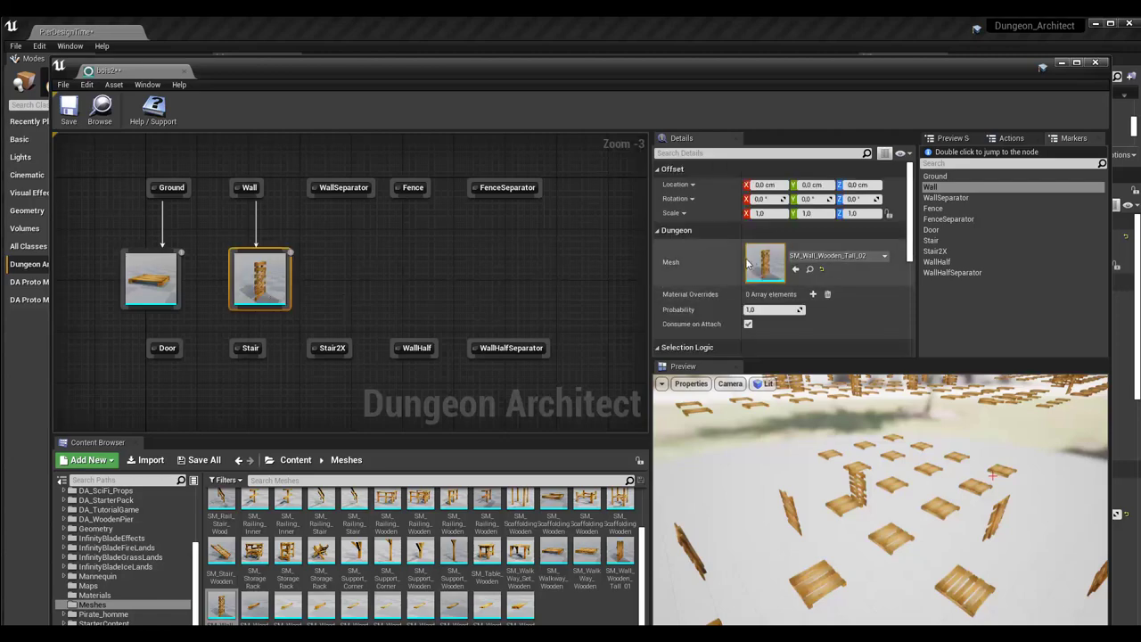
drag(711, 69, 703, 317)
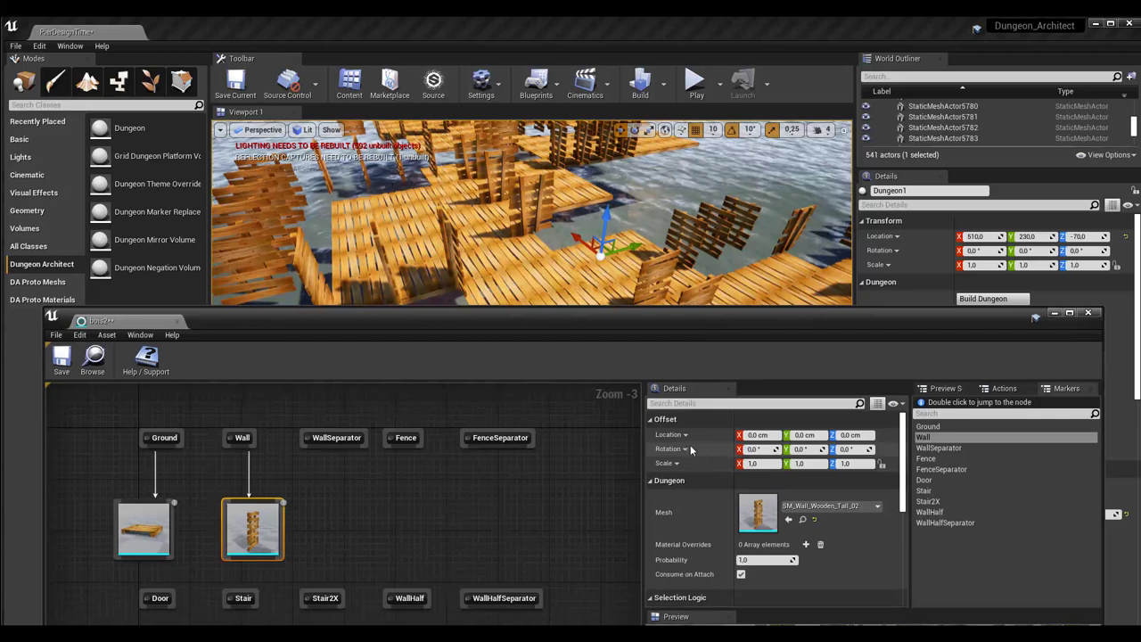
click(848, 450)
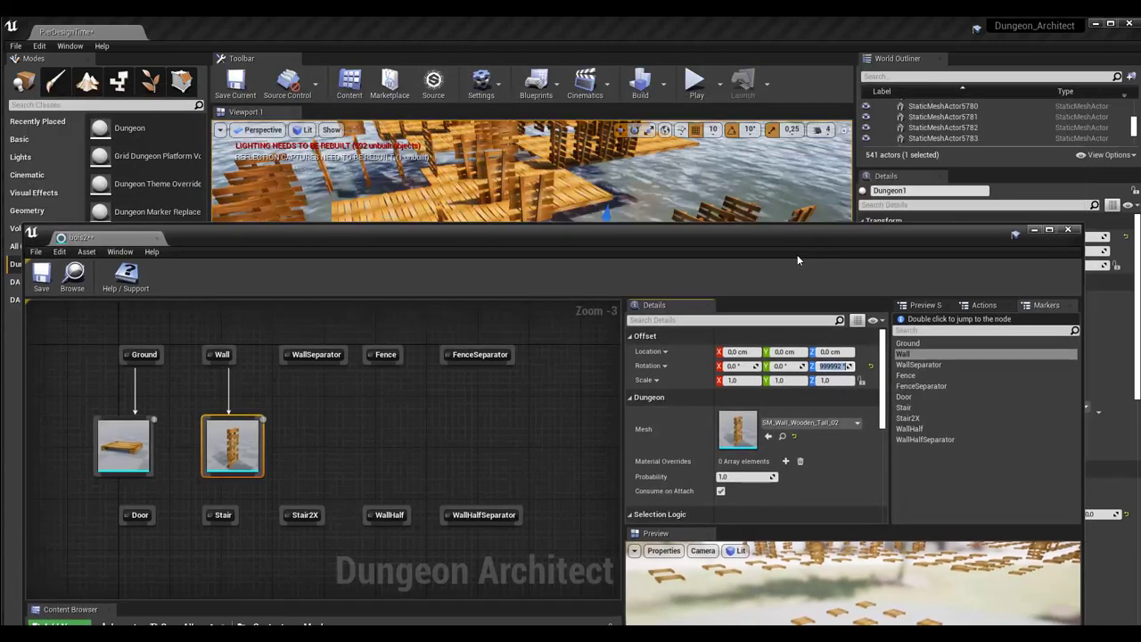
Save the bois2 theme and view the preview from overhead.
drag(796, 103, 821, 301)
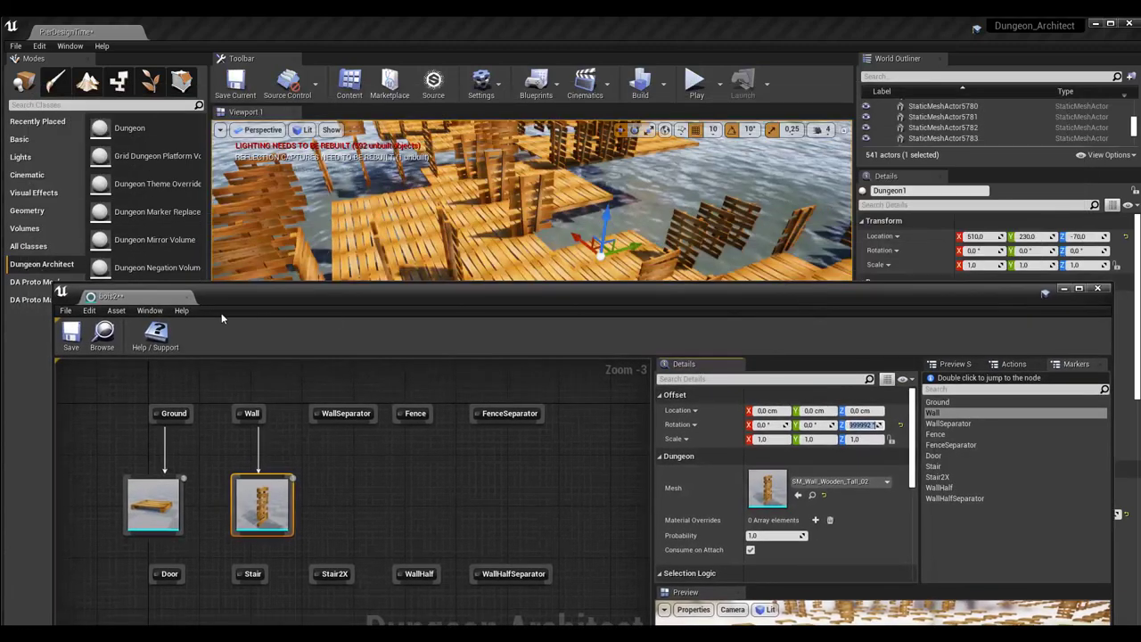
click(71, 343)
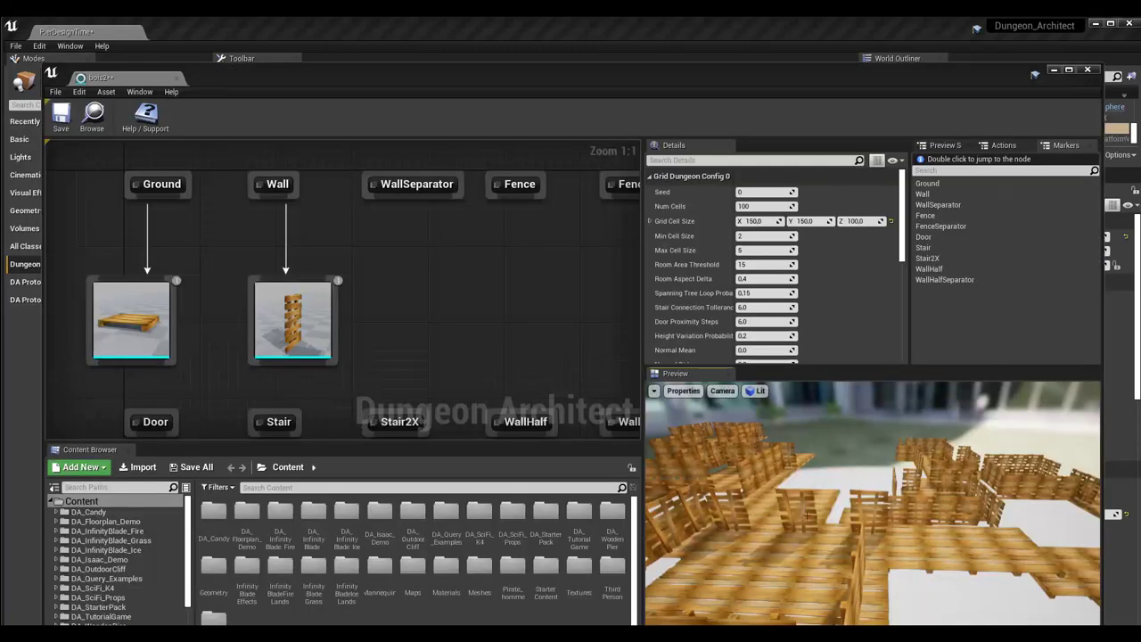
mouse_move(807, 513)
mouse_down()
mouse_move(846, 473)
mouse_move(789, 489)
mouse_up()
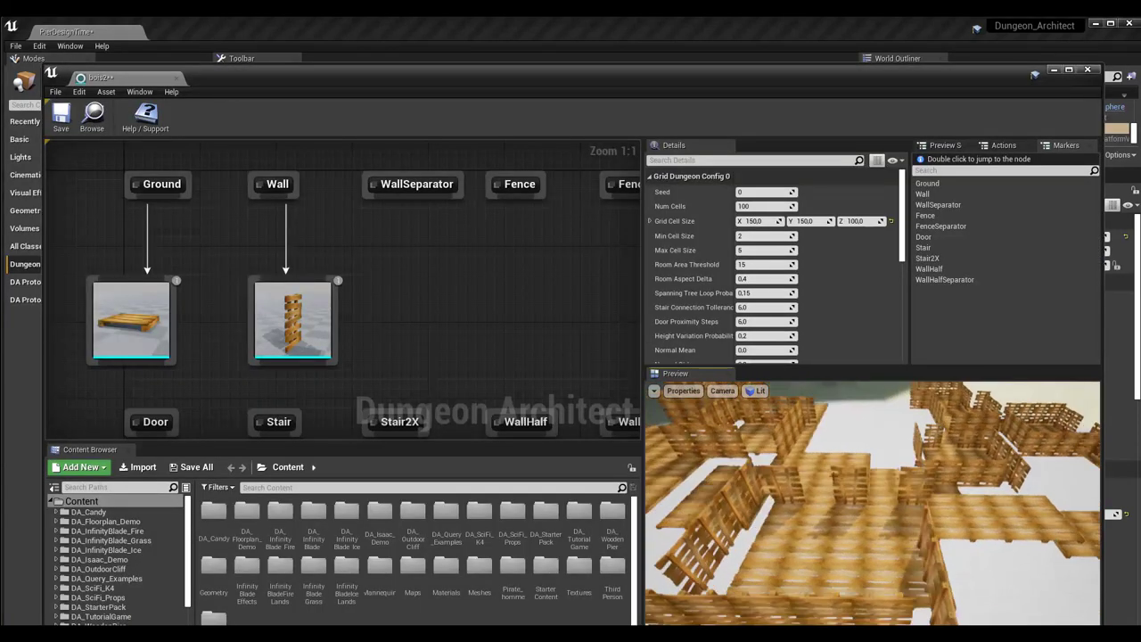
Give the Wall mesh a 70 cm X location offset, after trying 50, and check the preview.
click(301, 326)
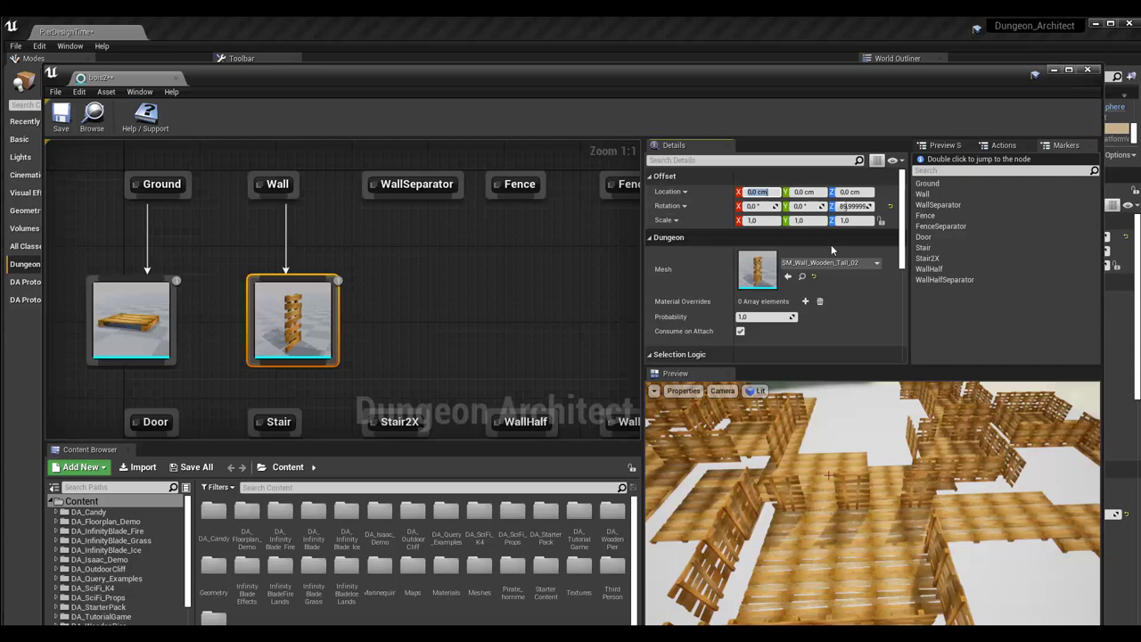
text(50)
key(Return)
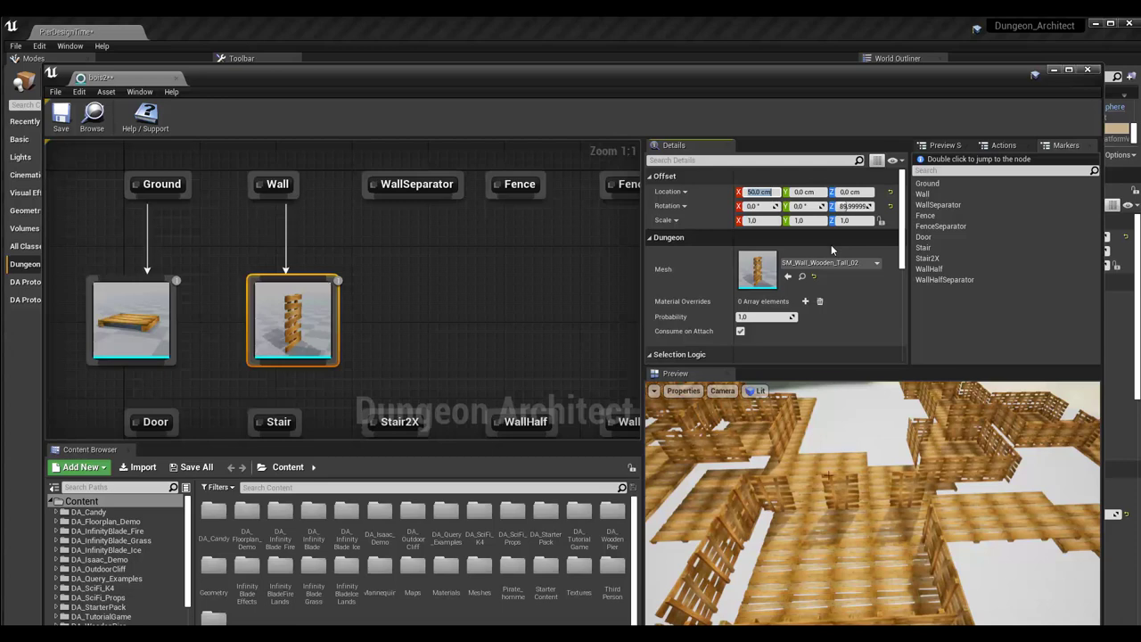
text(70)
key(Return)
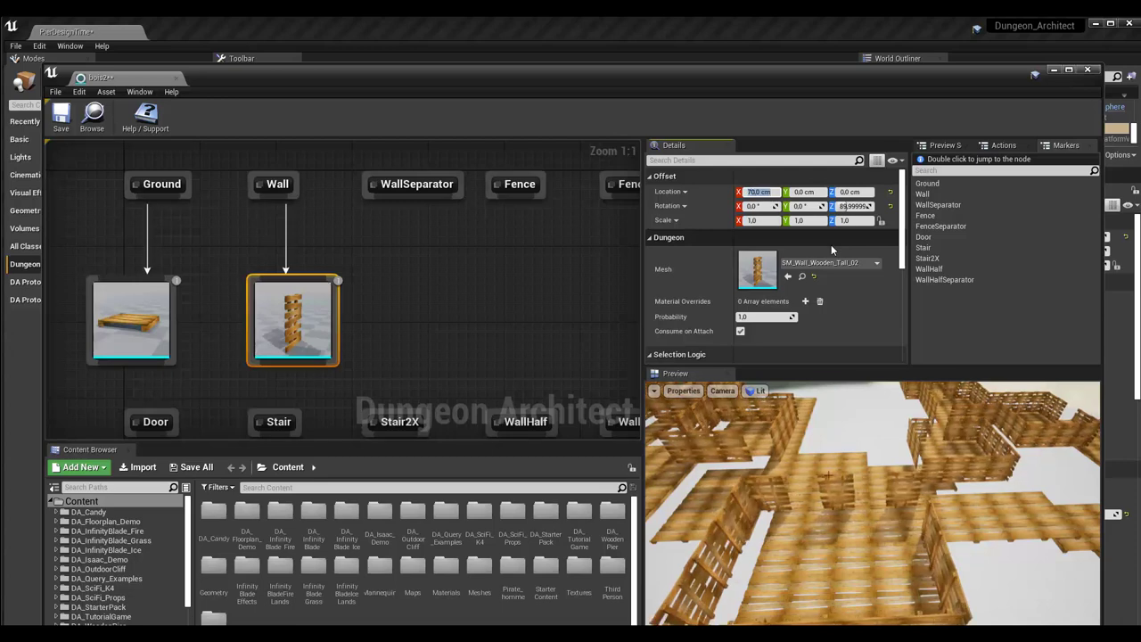
drag(829, 419, 834, 412)
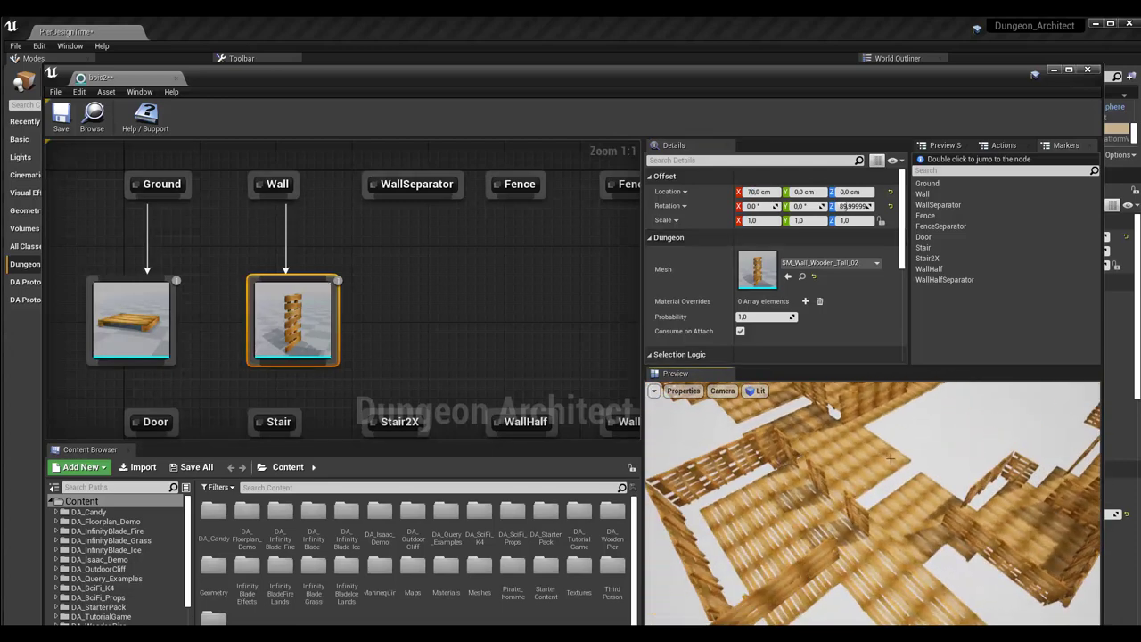
mouse_move(821, 510)
mouse_down()
mouse_move(820, 471)
mouse_move(835, 482)
mouse_up()
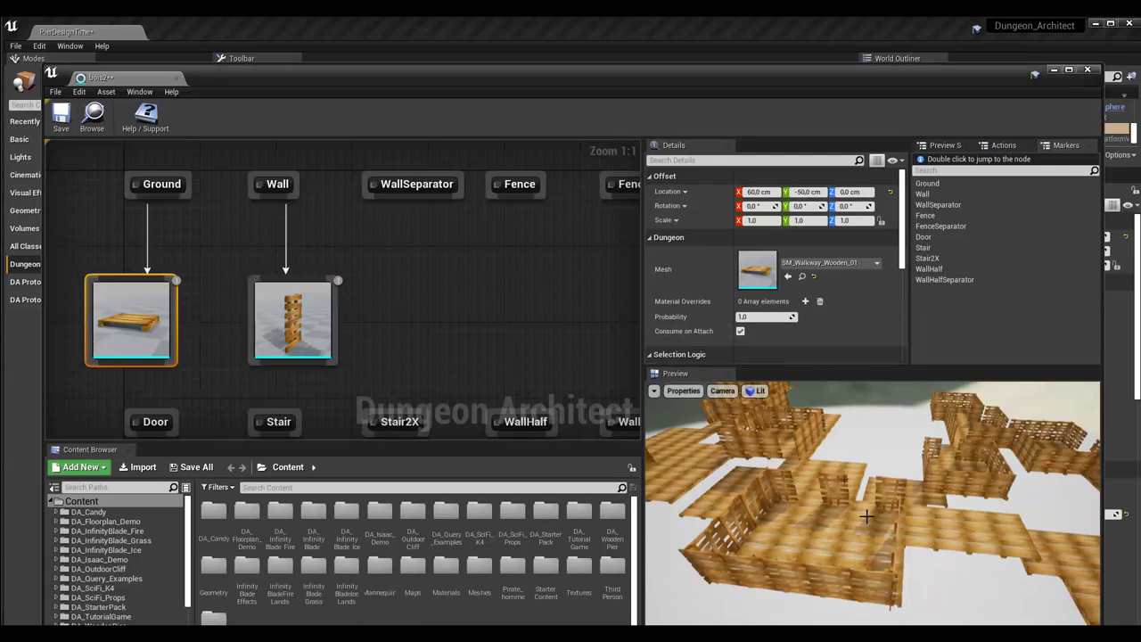
Orbit the preview to inspect the walled pallet layout, then save the bois2 theme.
mouse_move(919, 489)
mouse_down()
mouse_move(790, 536)
mouse_move(913, 475)
mouse_move(930, 497)
mouse_move(950, 475)
mouse_move(735, 458)
mouse_up()
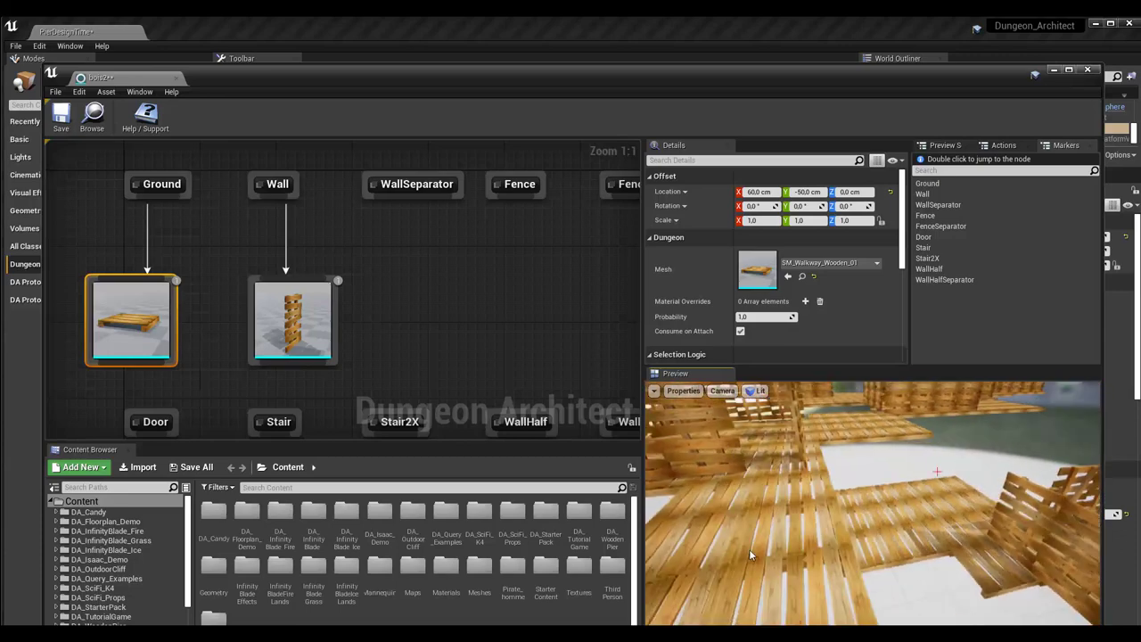
drag(750, 555, 750, 606)
mouse_move(830, 474)
mouse_down()
mouse_move(822, 483)
mouse_move(1005, 532)
mouse_move(958, 533)
mouse_move(971, 535)
mouse_up()
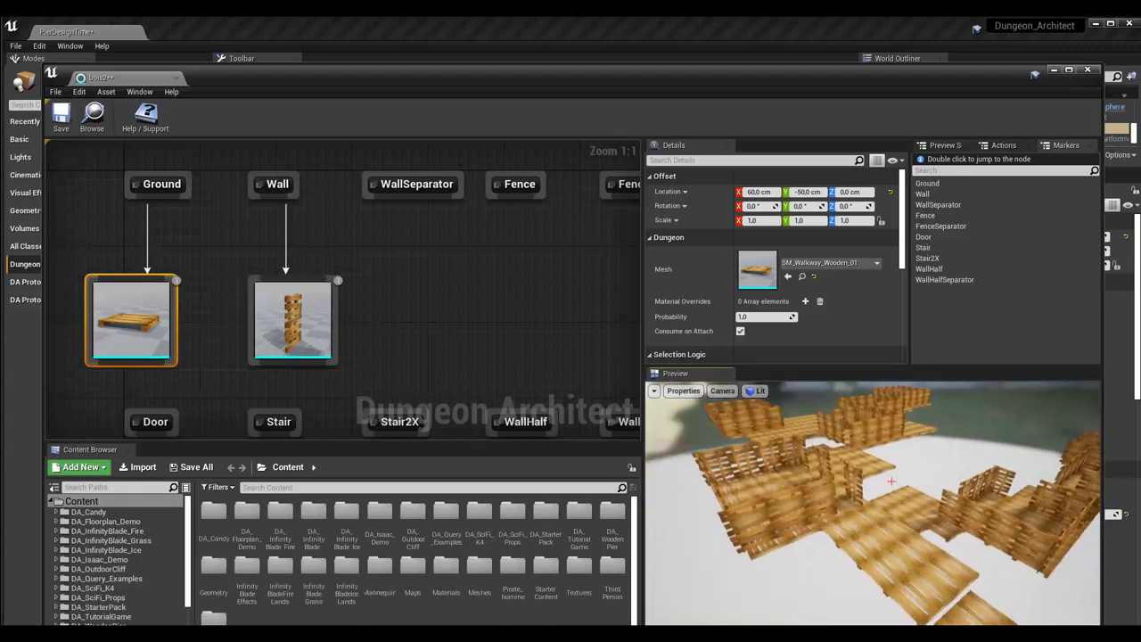
click(68, 127)
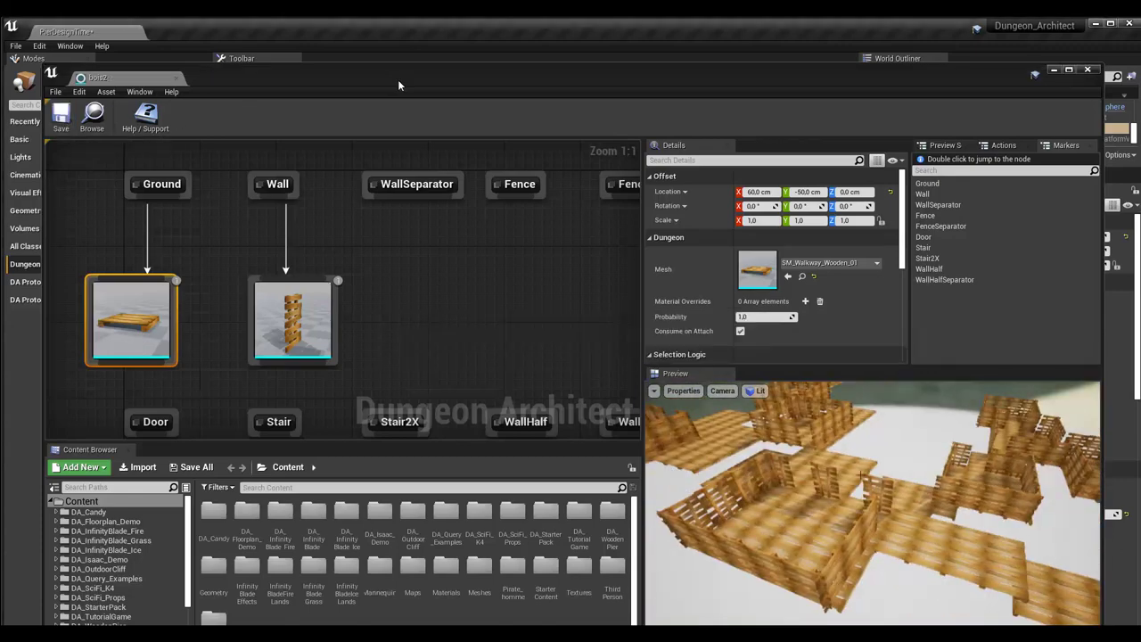
drag(397, 79, 389, 449)
Rebuild Dungeon1 with the edge-aligned walls, zoom in to check, then raise the theme editor again.
drag(386, 528, 388, 520)
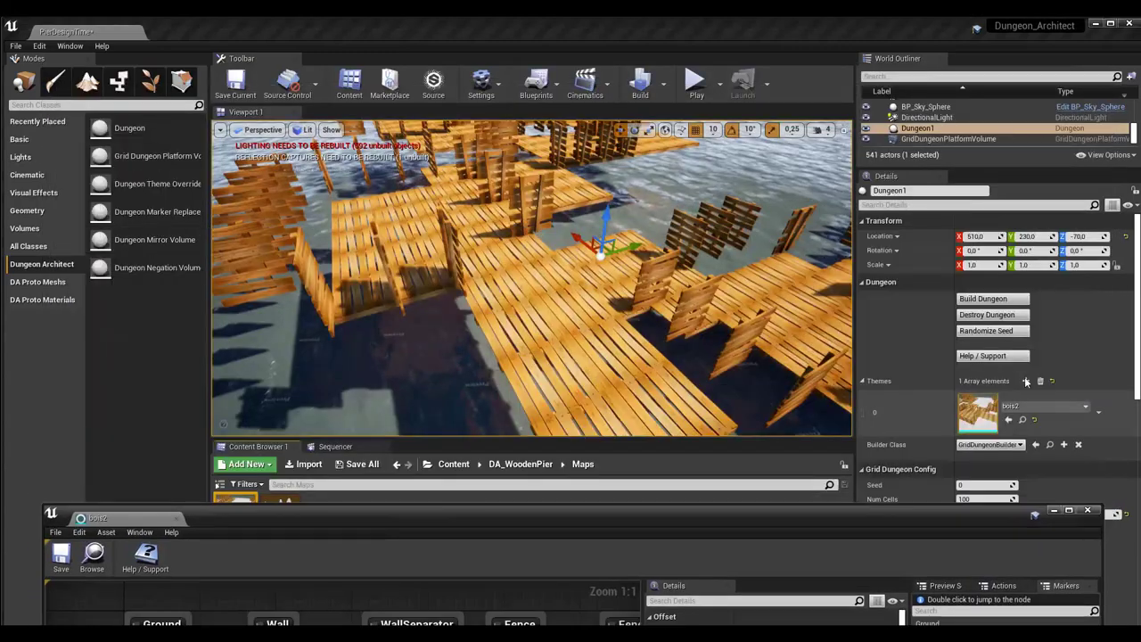
click(989, 300)
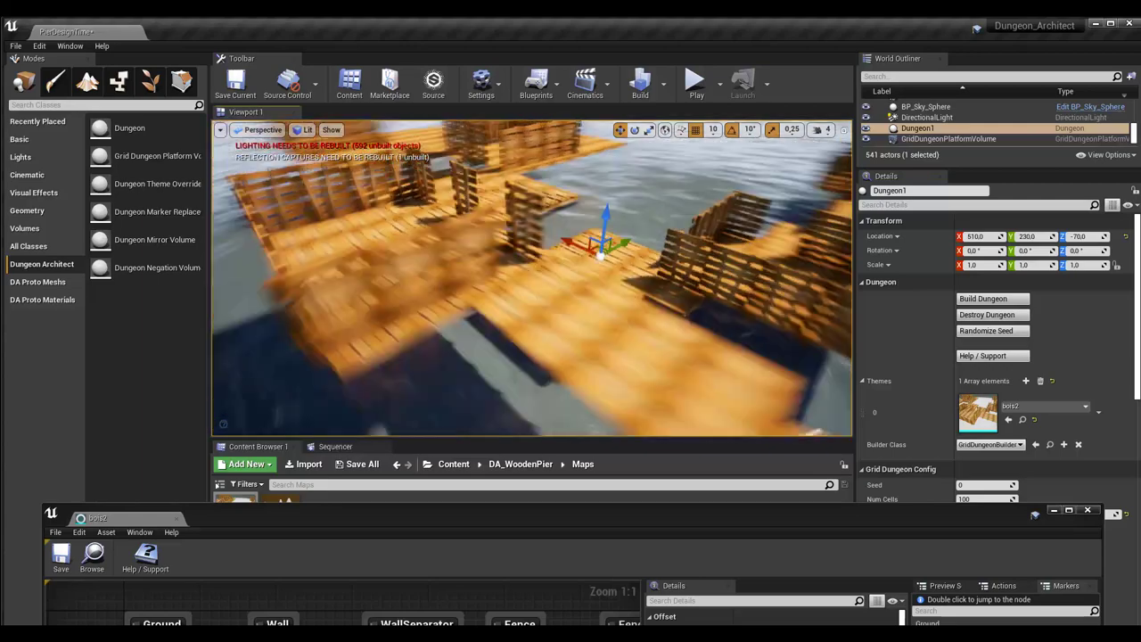
scroll(581, 312, down, 2)
scroll(581, 312, down, 2)
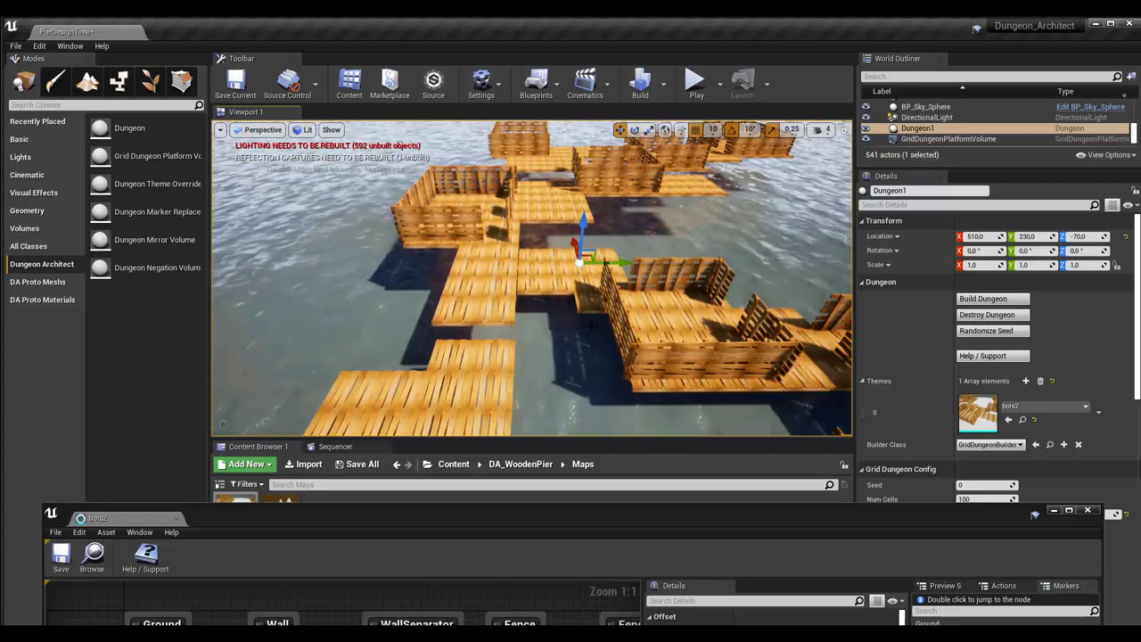
scroll(581, 312, down, 2)
scroll(581, 312, down, 2)
scroll(582, 312, up, 2)
scroll(581, 312, up, 2)
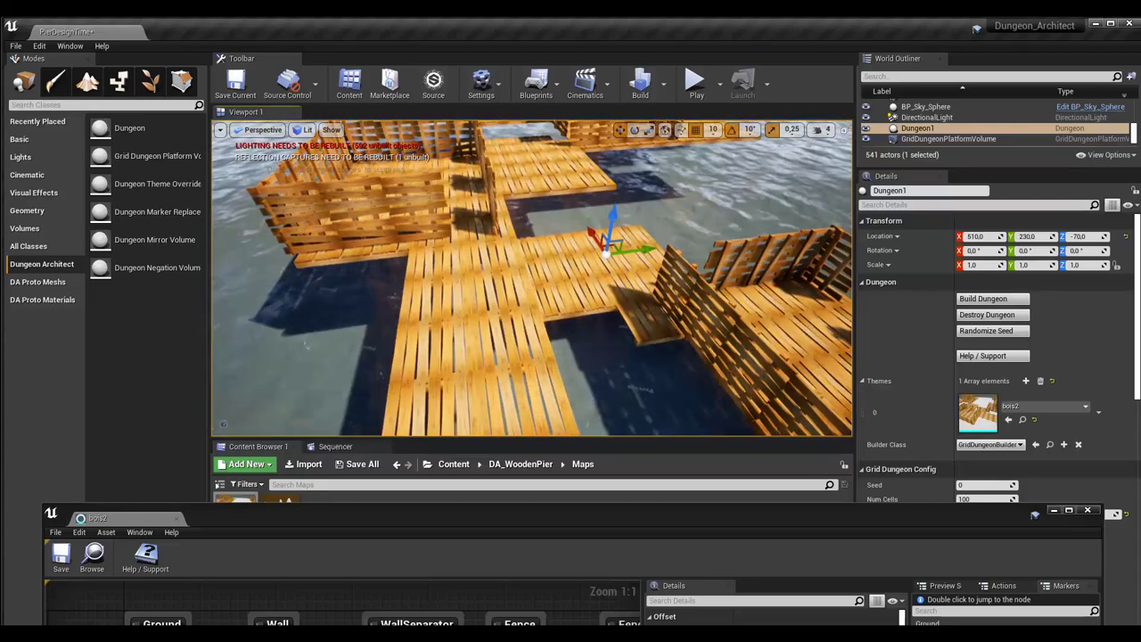
drag(579, 529, 590, 106)
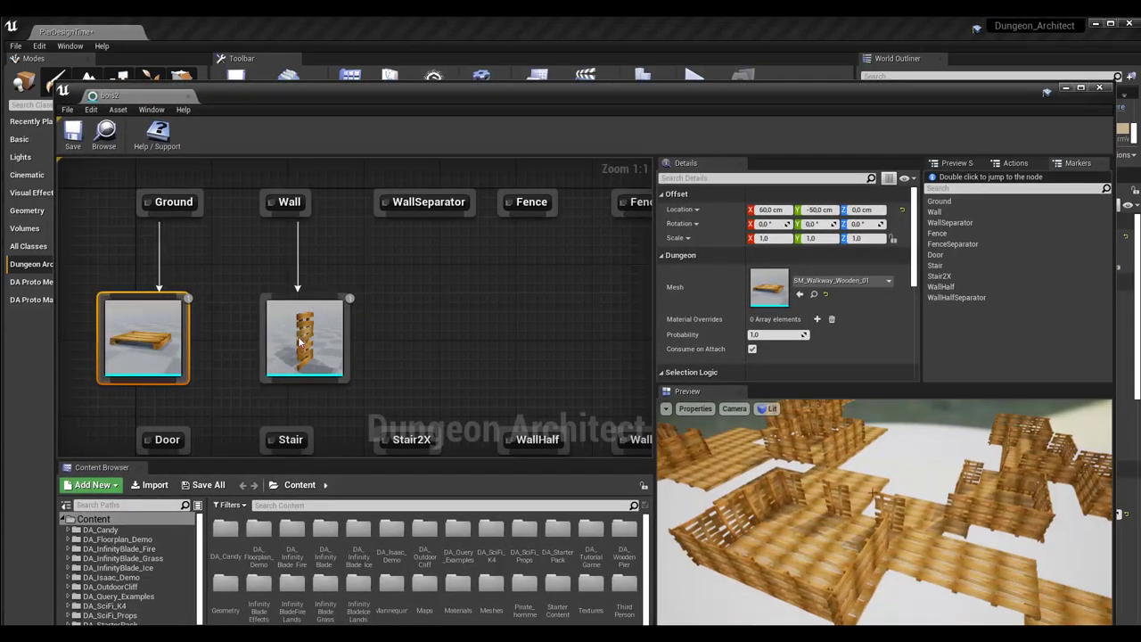
drag(301, 341, 382, 328)
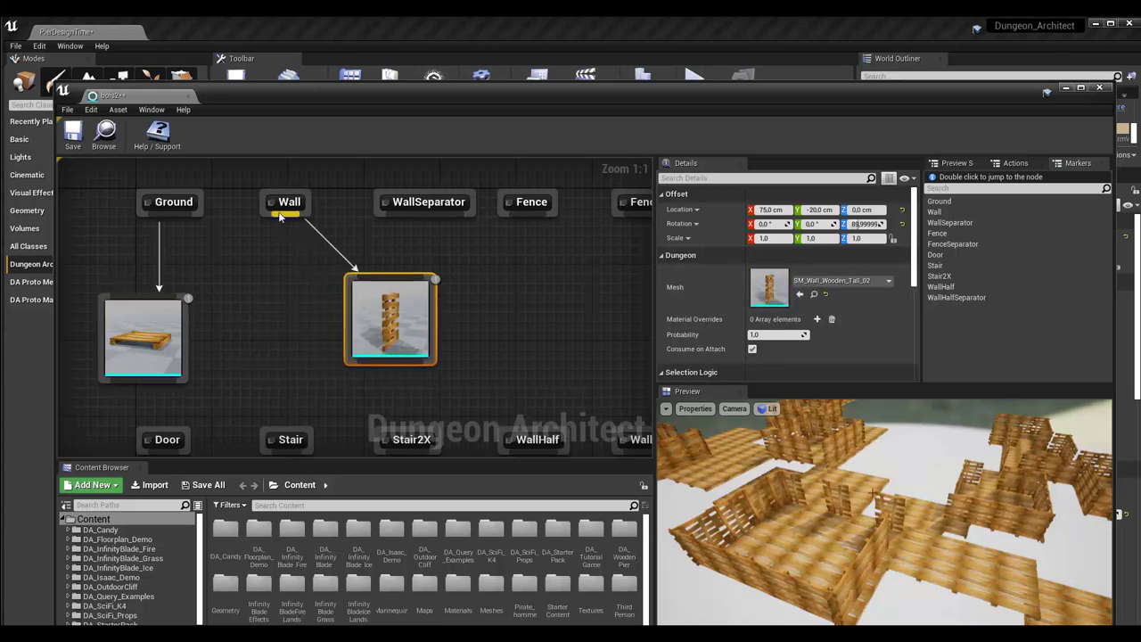
Add a mesh node under the Wall marker and assign SM_Wall_Wooden_Tall_01 from Content > Meshes.
drag(279, 216, 248, 299)
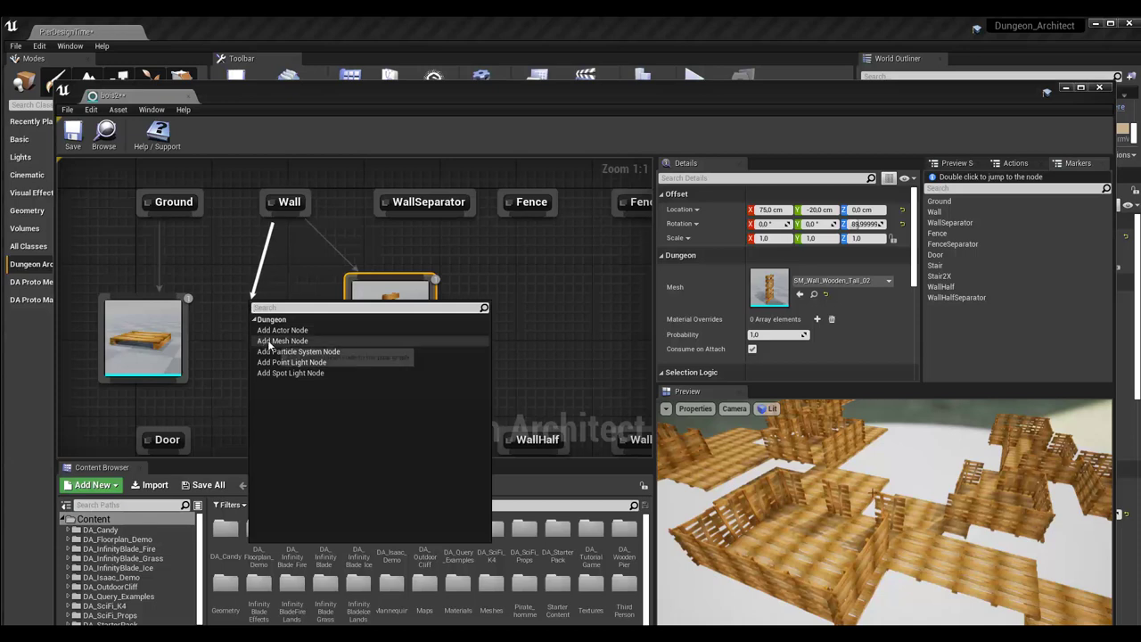
click(269, 343)
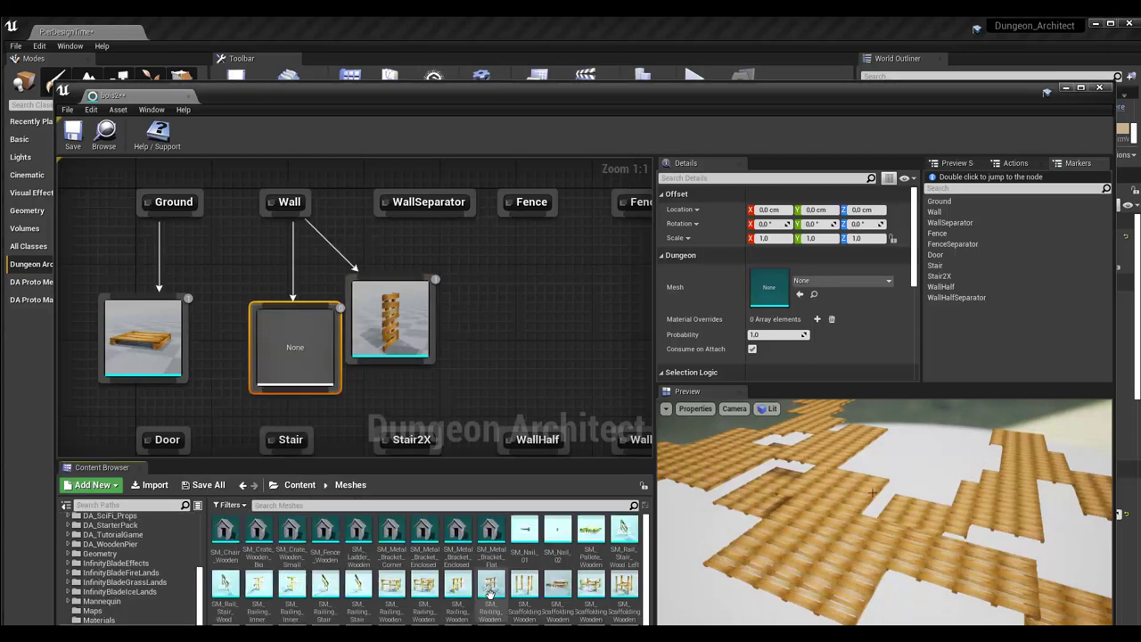
double_click(492, 589)
scroll(567, 609, down, 1)
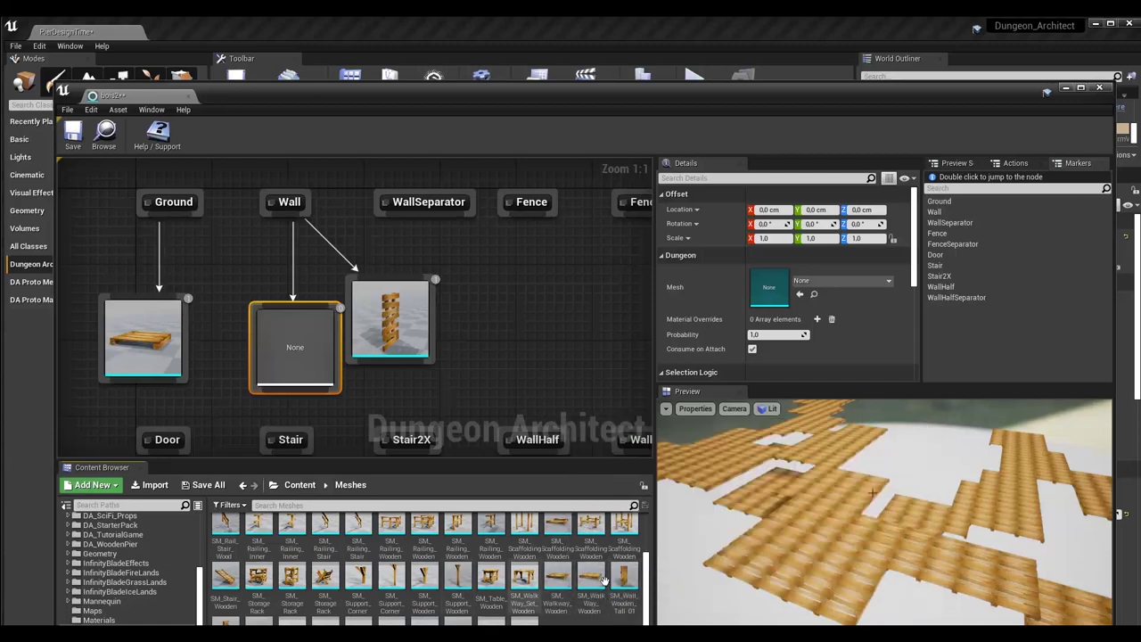
drag(617, 577, 820, 292)
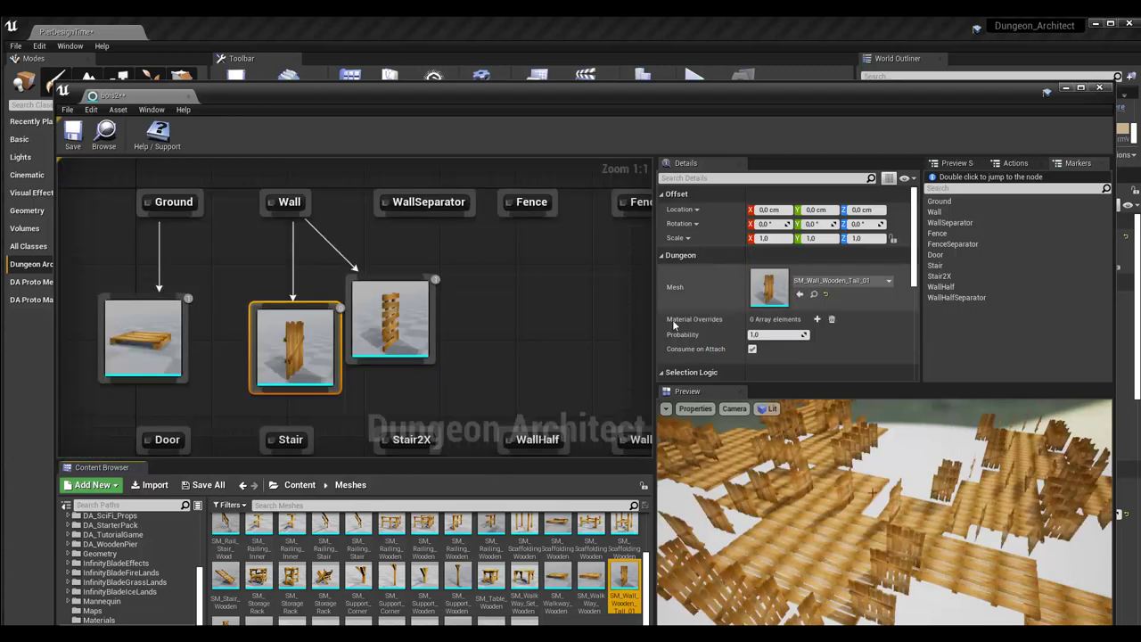
right_click(301, 305)
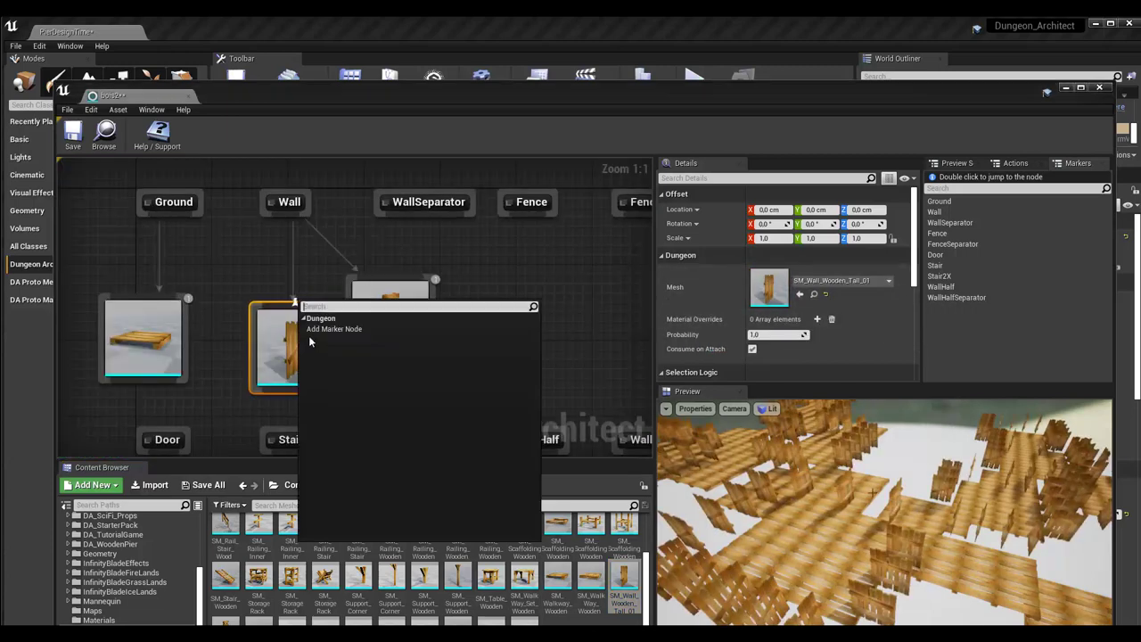
click(282, 348)
drag(303, 345, 282, 318)
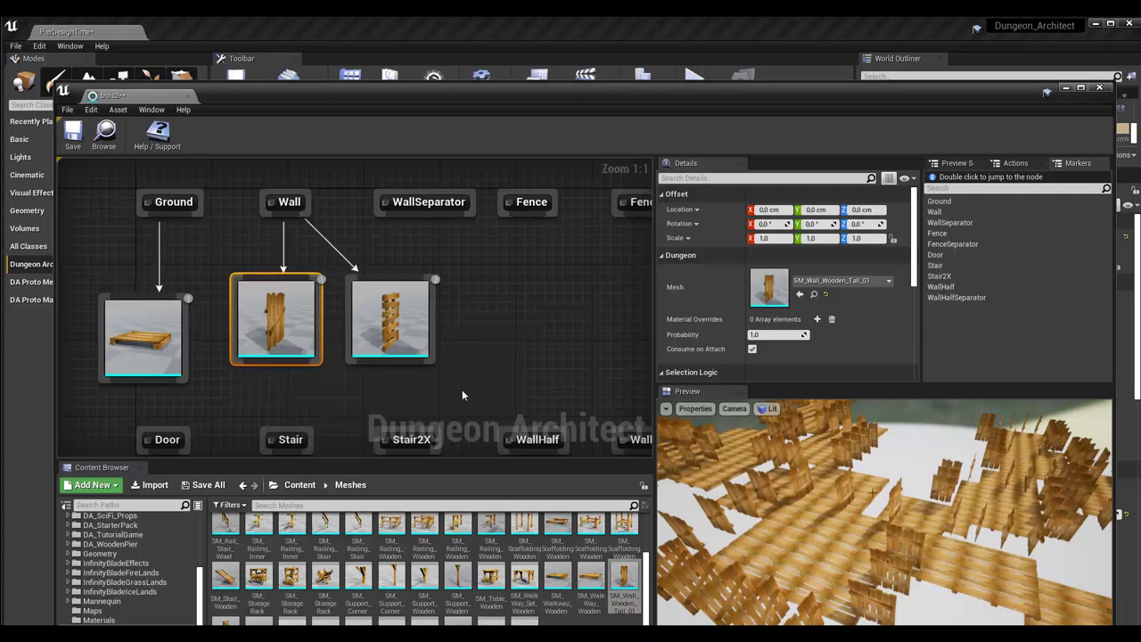
Give the SM_Wall_Wooden_Tall_01 node a -90 yaw and -70 cm X offset, then check the preview.
drag(808, 530, 900, 517)
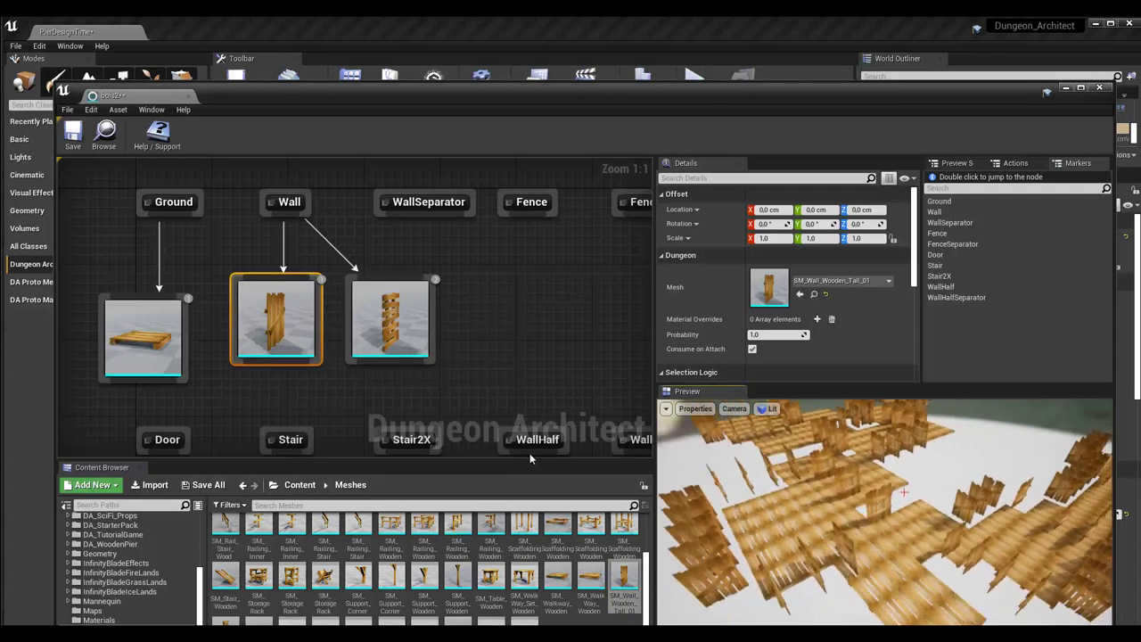
click(858, 223)
text(-90)
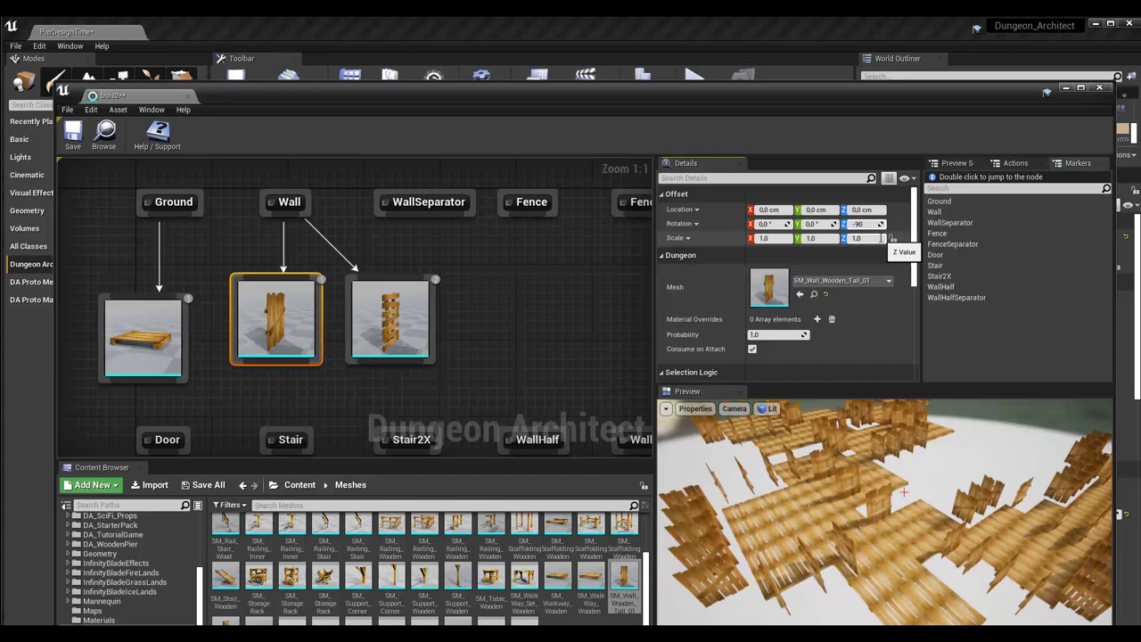
key(Return)
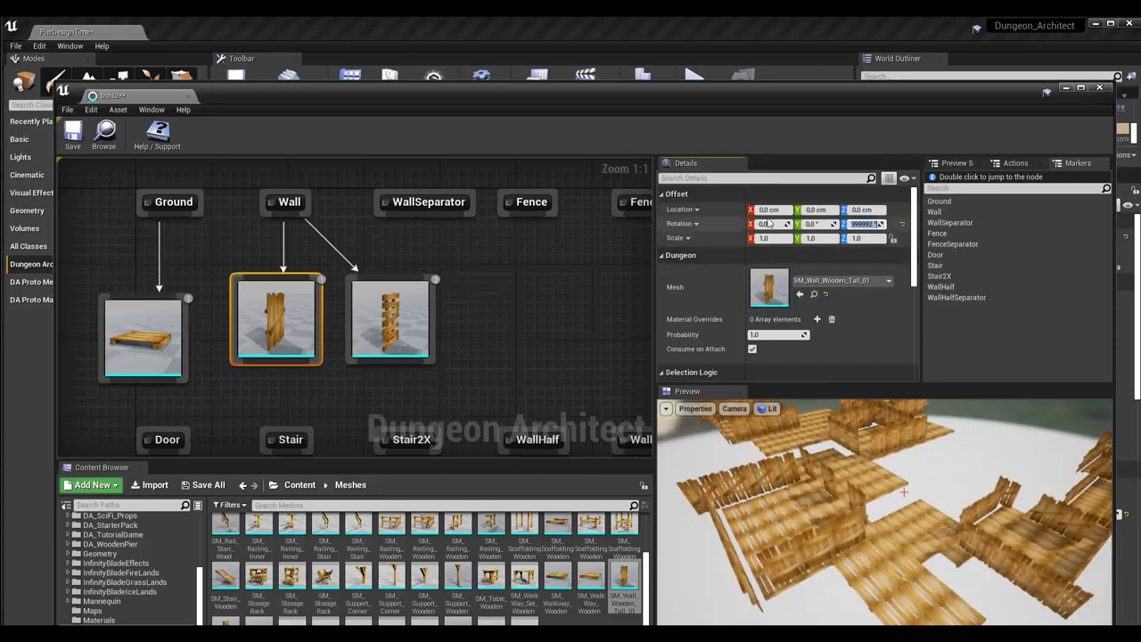
click(768, 209)
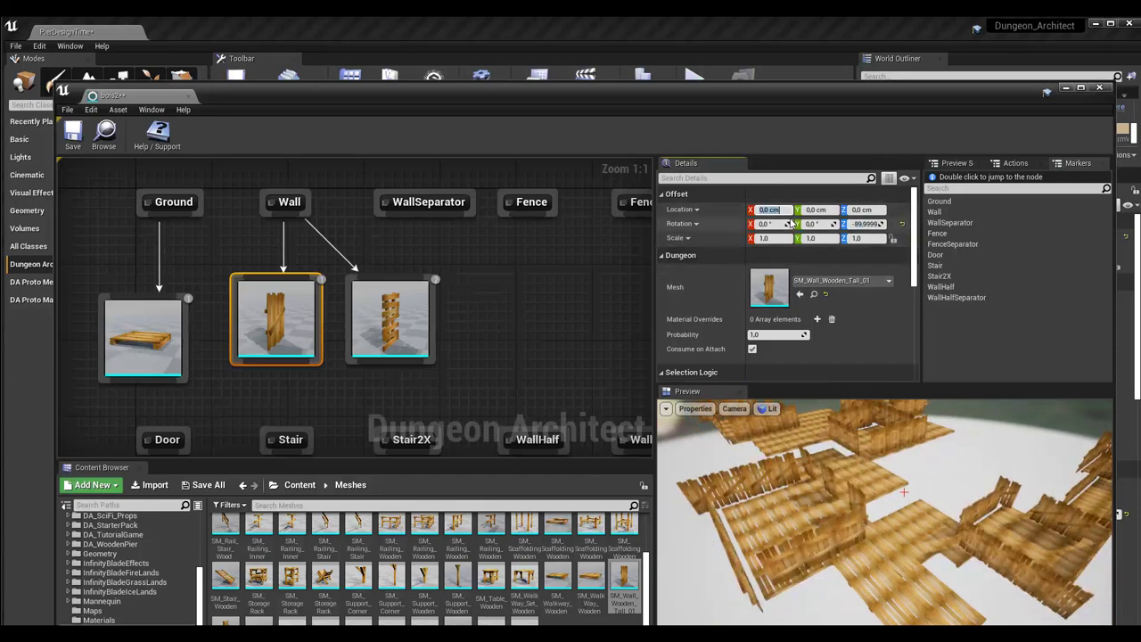
text(70)
text(-70)
key(Return)
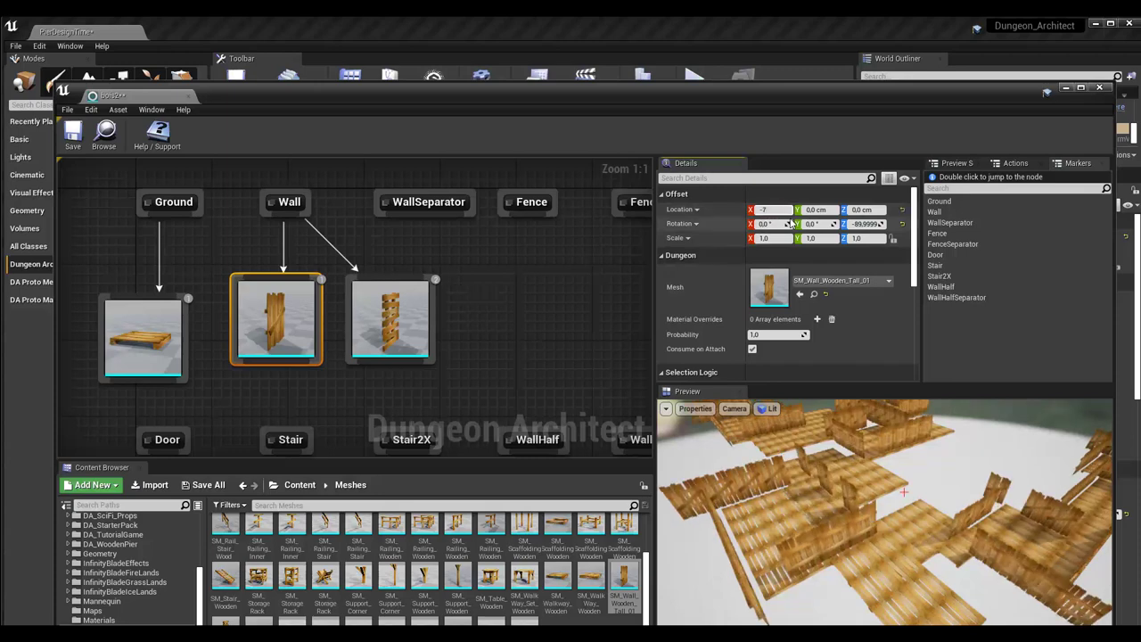
key(Return)
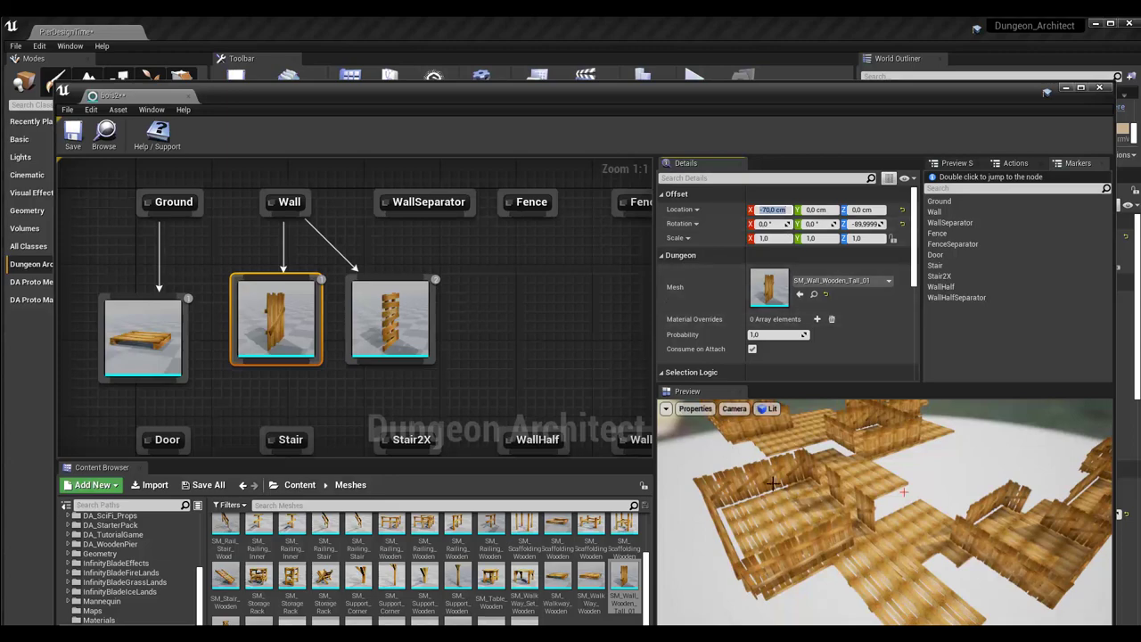
mouse_move(903, 492)
mouse_down()
mouse_move(927, 534)
mouse_move(861, 473)
mouse_move(909, 487)
mouse_move(707, 494)
mouse_up()
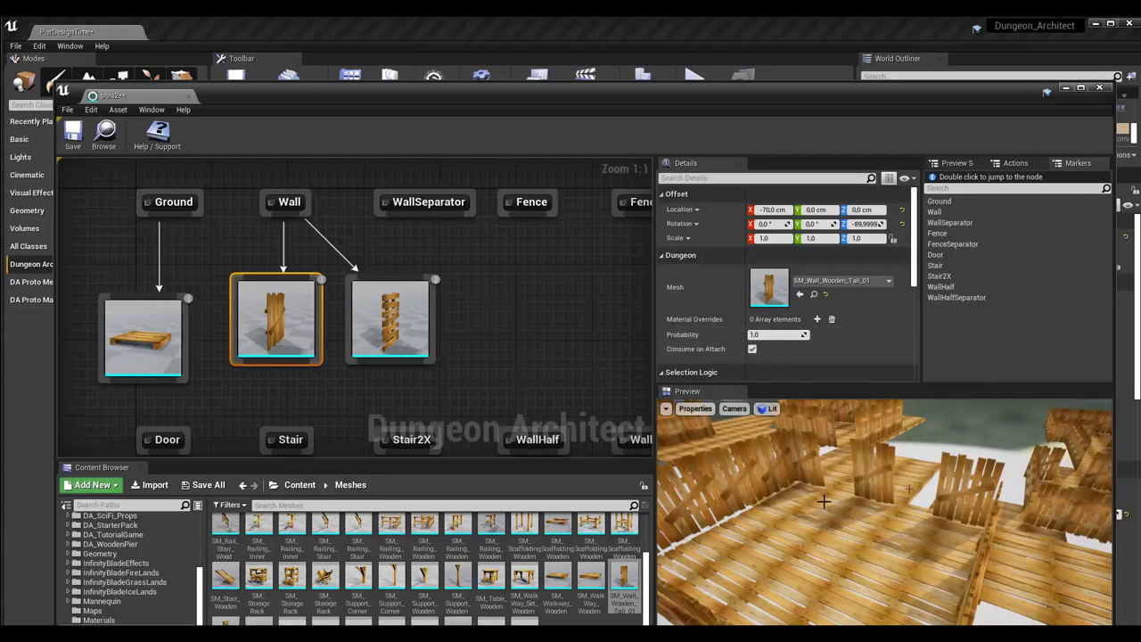
Set the SM_Wall_Wooden_Tall_01 node's Probability to 0.5 and check the regenerated preview.
drag(819, 503, 888, 482)
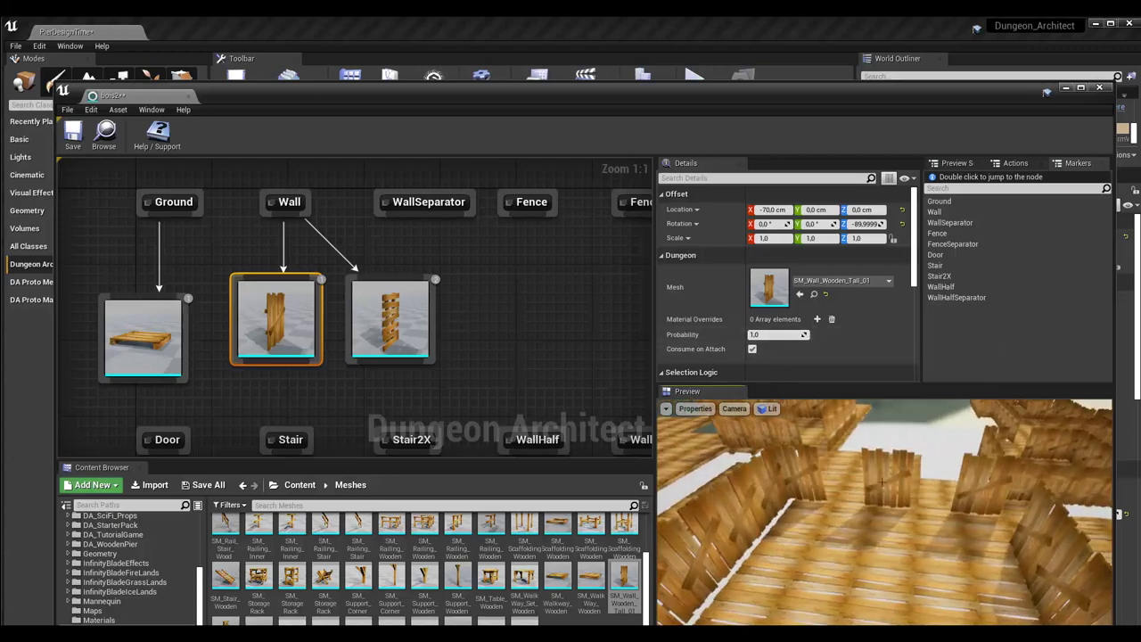
click(774, 335)
text(0,5)
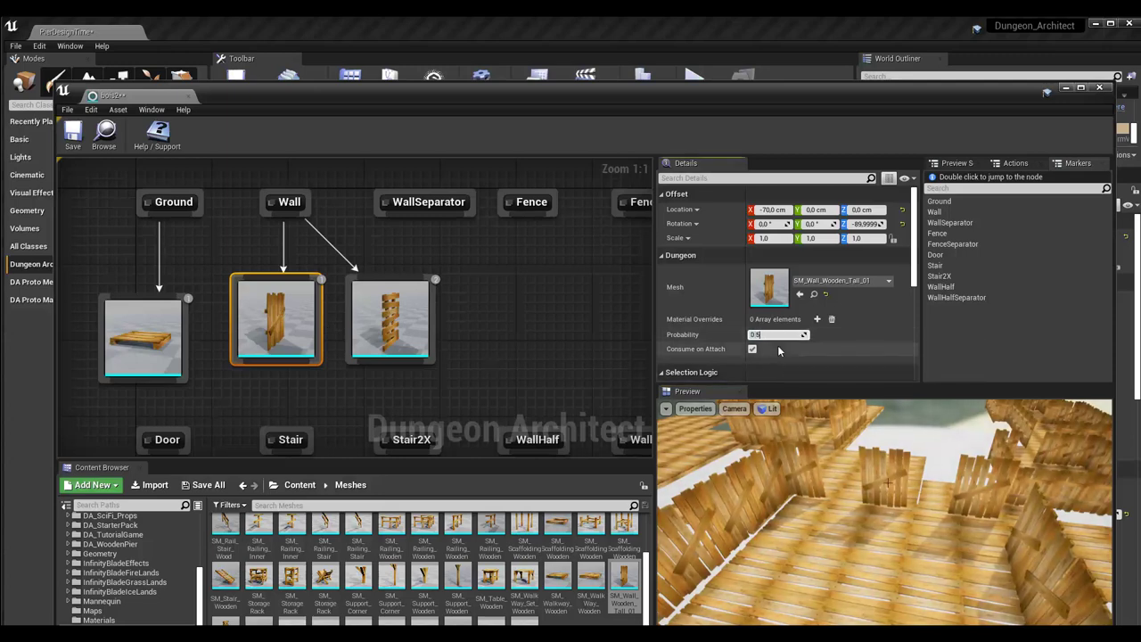
key(Return)
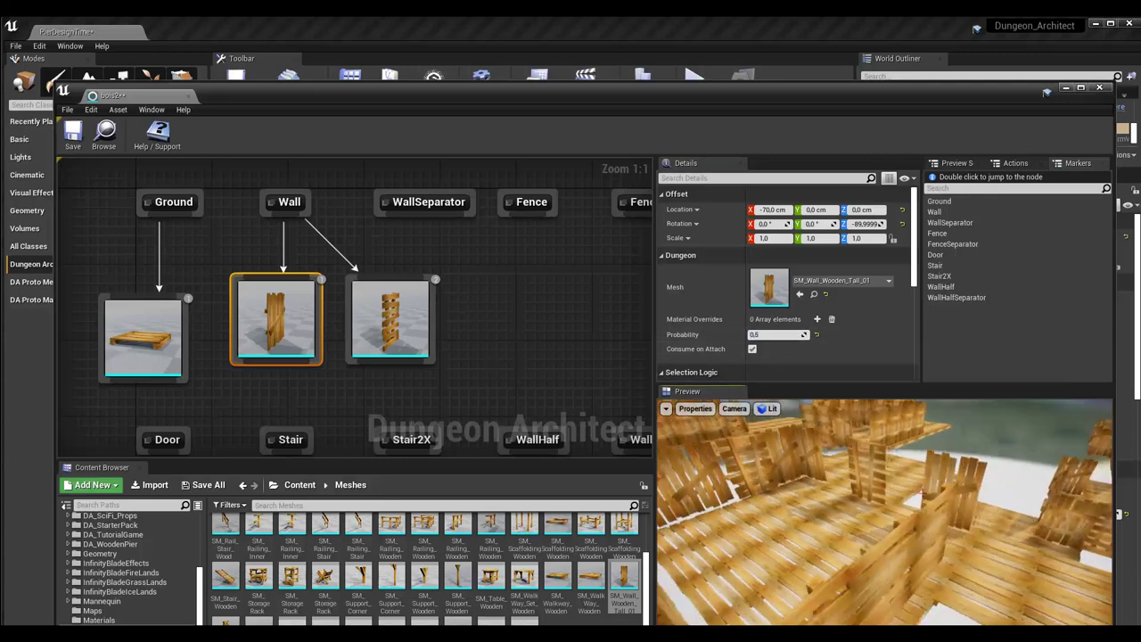
drag(891, 500, 758, 519)
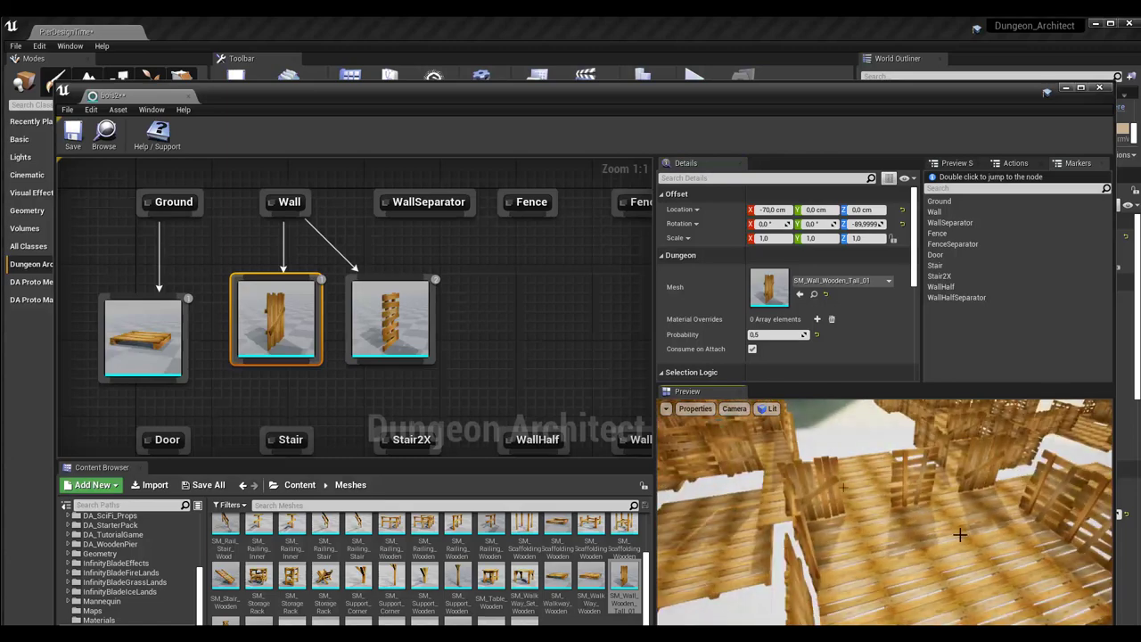
mouse_move(960, 534)
mouse_down()
mouse_move(754, 577)
mouse_move(843, 483)
mouse_up()
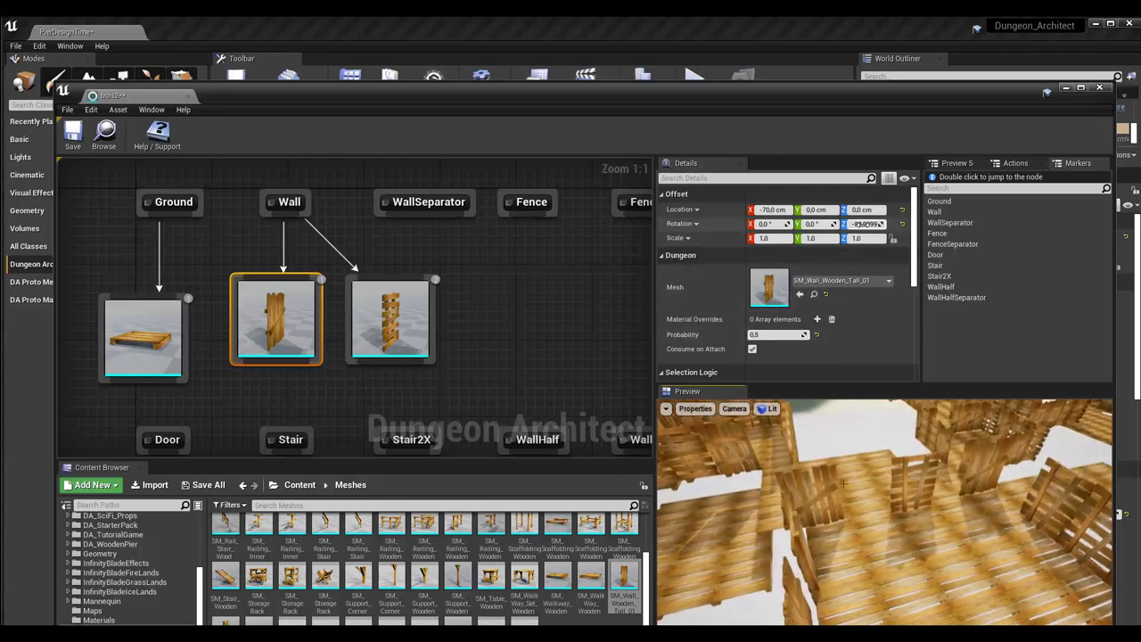
Tweak the wall's Z rotation, then restore it to -90 degrees.
click(869, 224)
text(90)
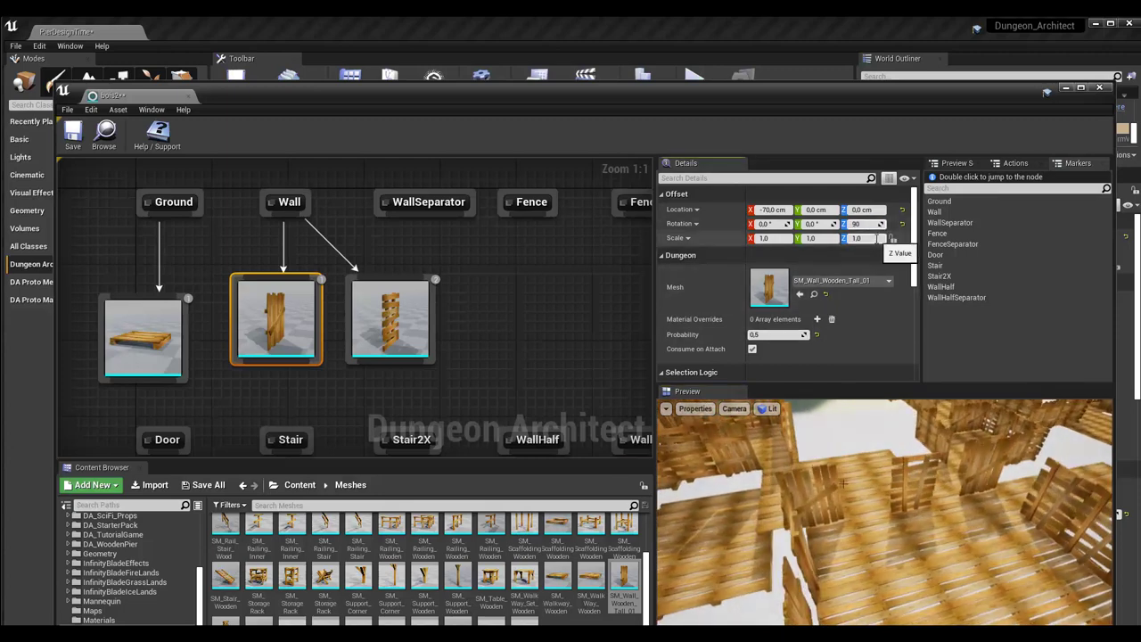
drag(870, 224, 879, 224)
drag(881, 505, 874, 486)
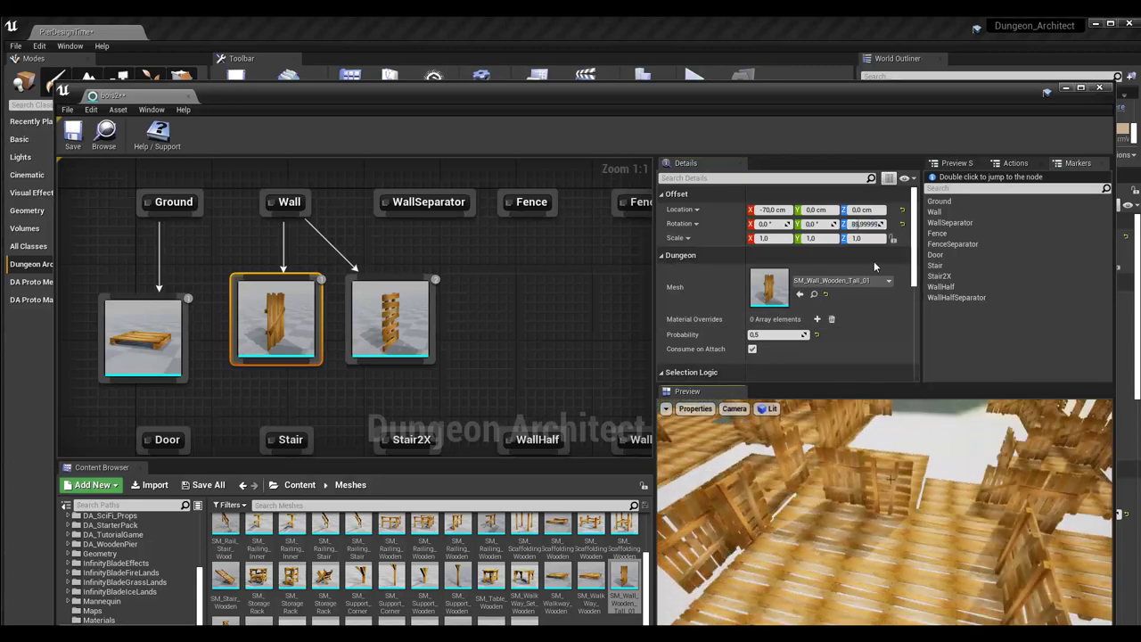
click(865, 224)
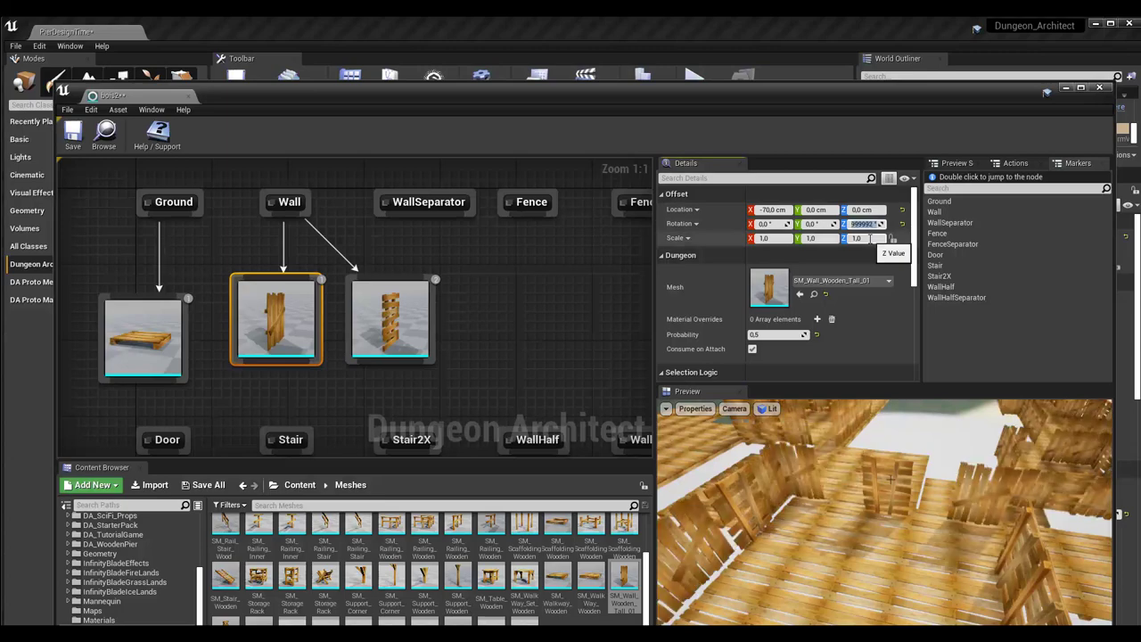
mouse_move(749, 437)
mouse_down()
mouse_move(815, 506)
mouse_move(838, 451)
mouse_up()
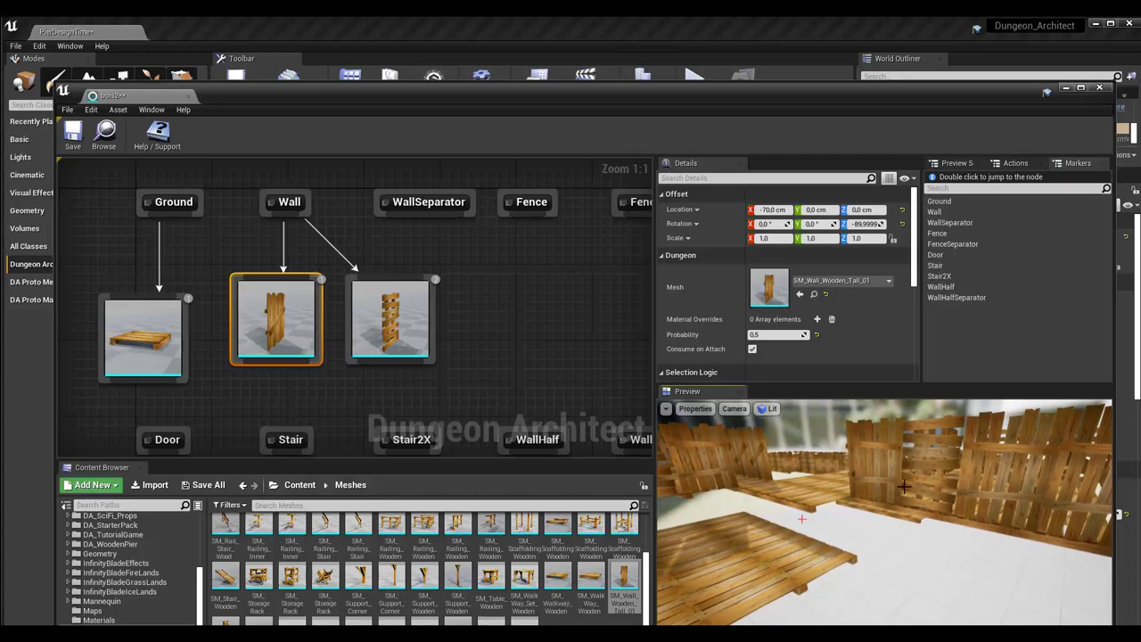
mouse_move(904, 487)
mouse_down()
mouse_move(922, 489)
mouse_move(883, 482)
mouse_move(912, 486)
mouse_up()
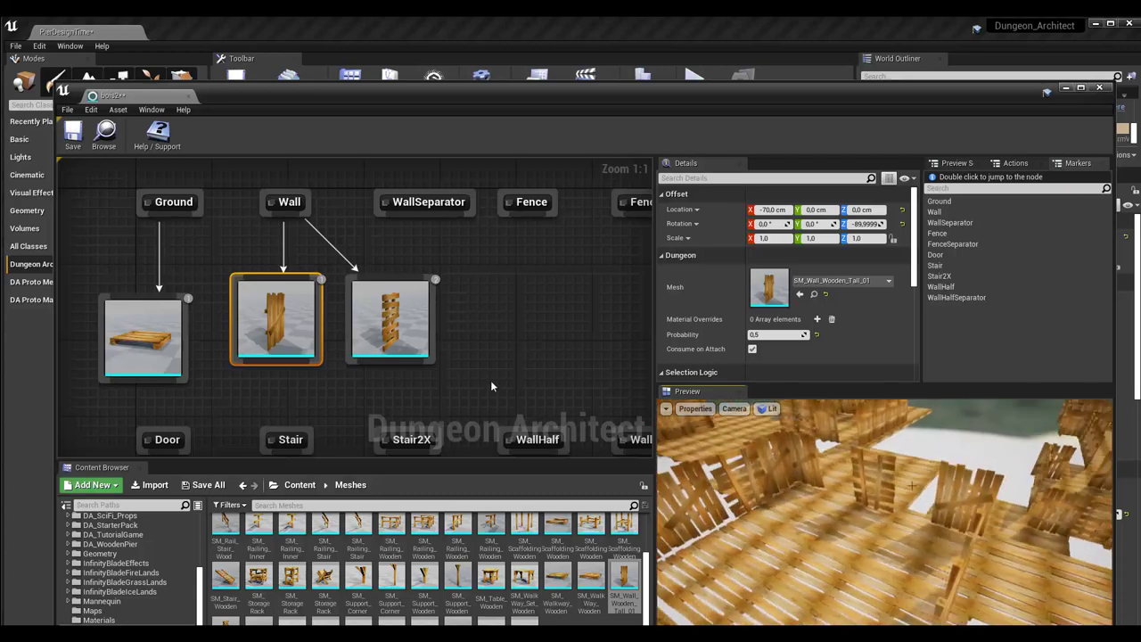
click(404, 353)
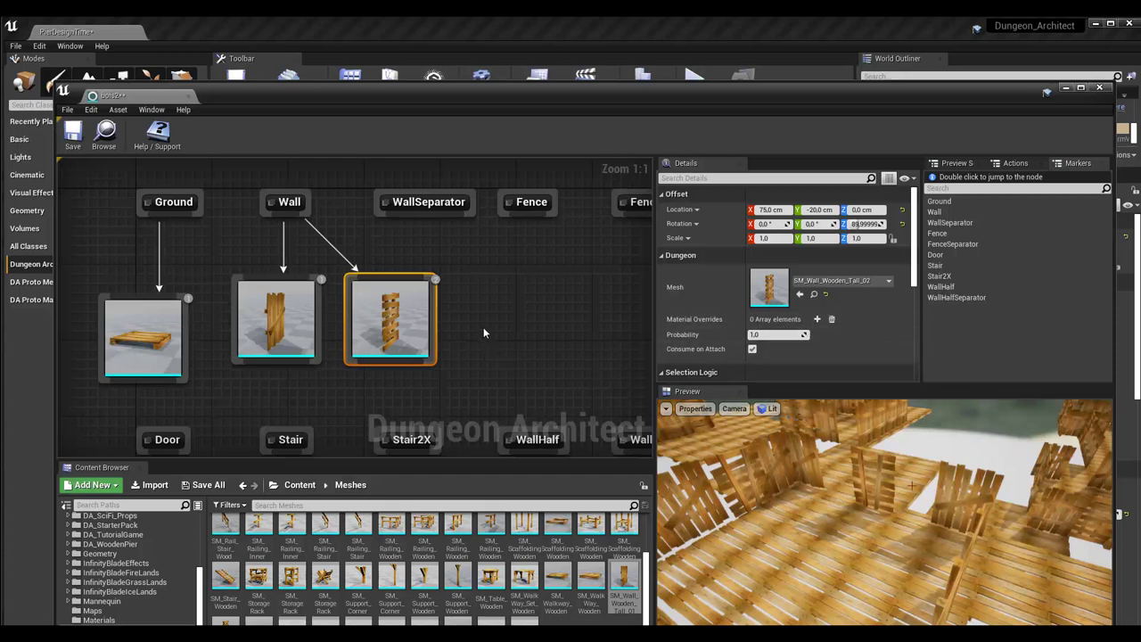
Select the SM_Wall_Wooden_Tall_02 stacked-pallet node and tick Use Selection Logic in Details.
click(457, 362)
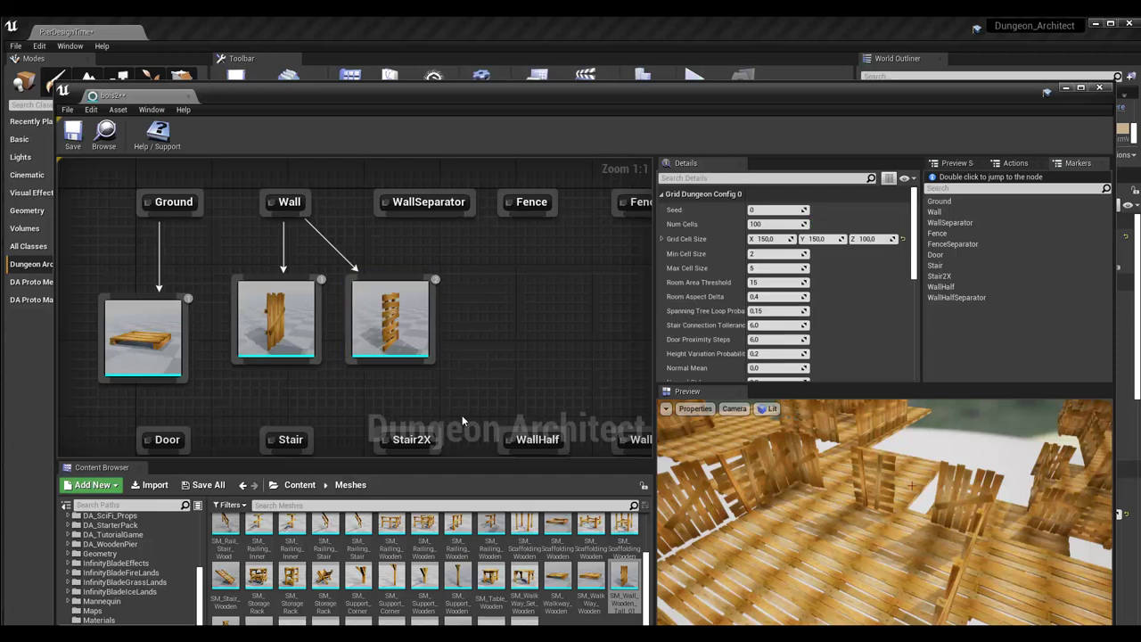
click(389, 327)
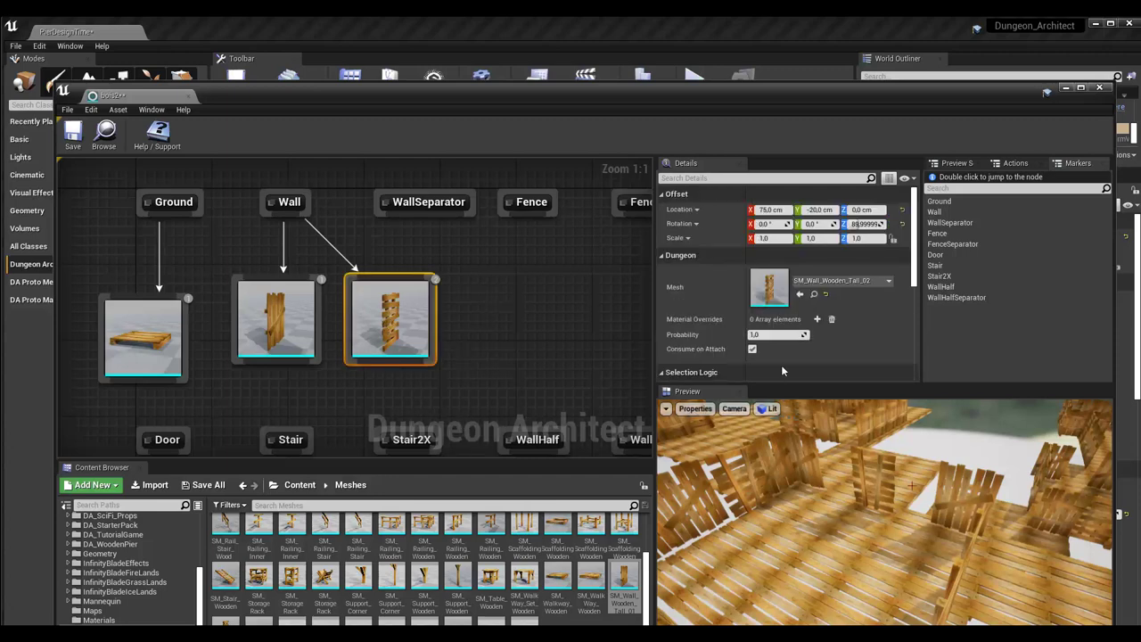
drag(914, 280, 918, 354)
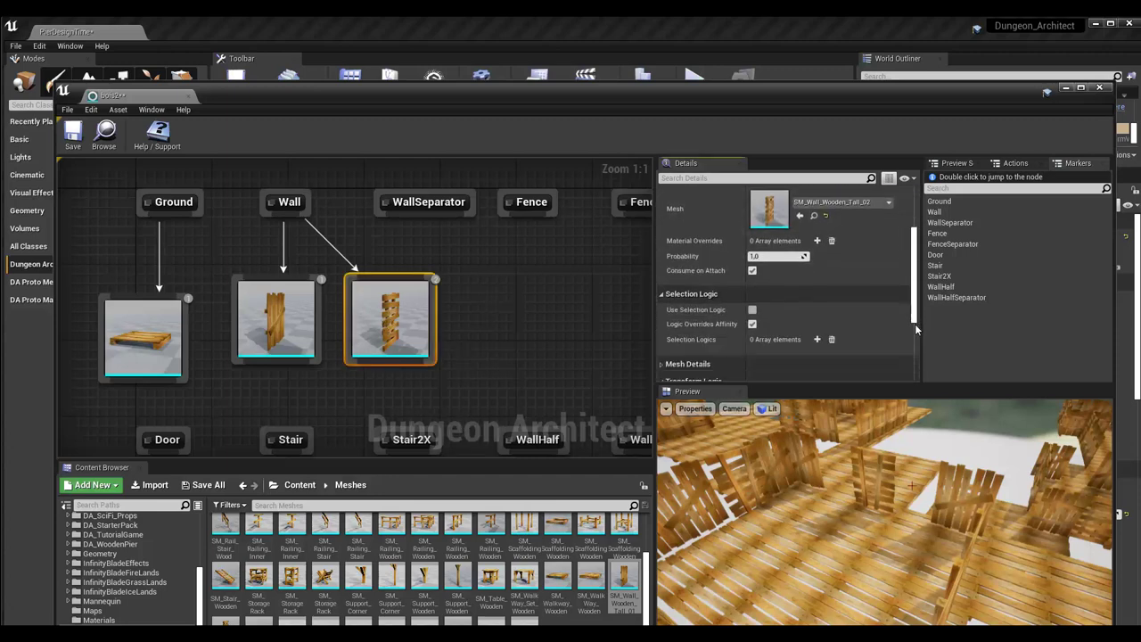
scroll(892, 348, down, 1)
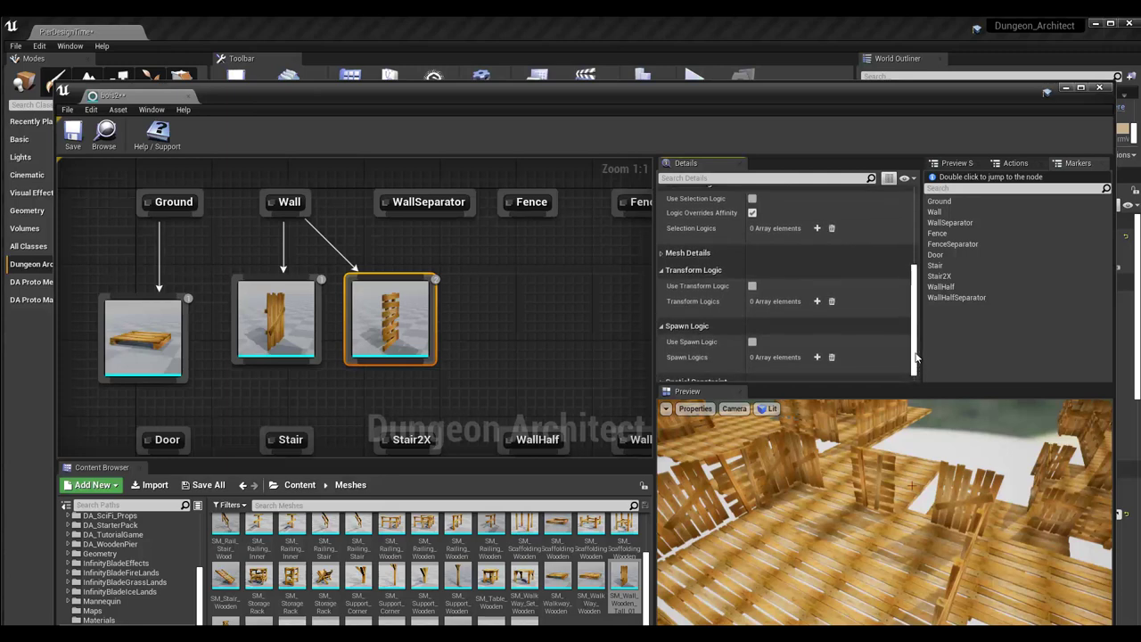
scroll(812, 343, up, 2)
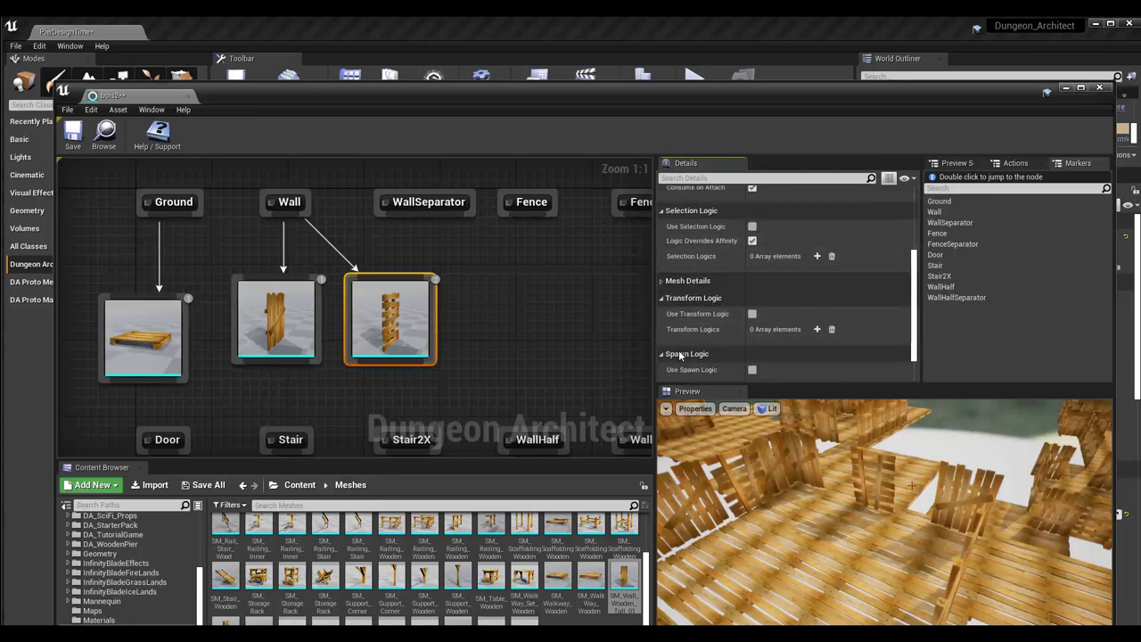
scroll(710, 261, up, 2)
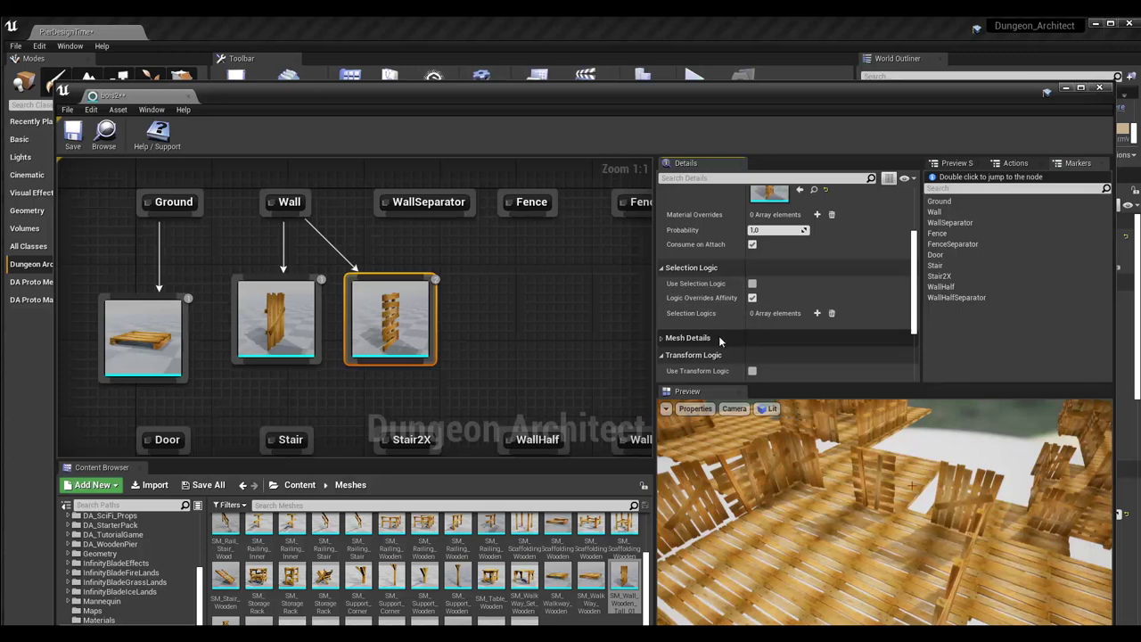
drag(915, 303, 913, 331)
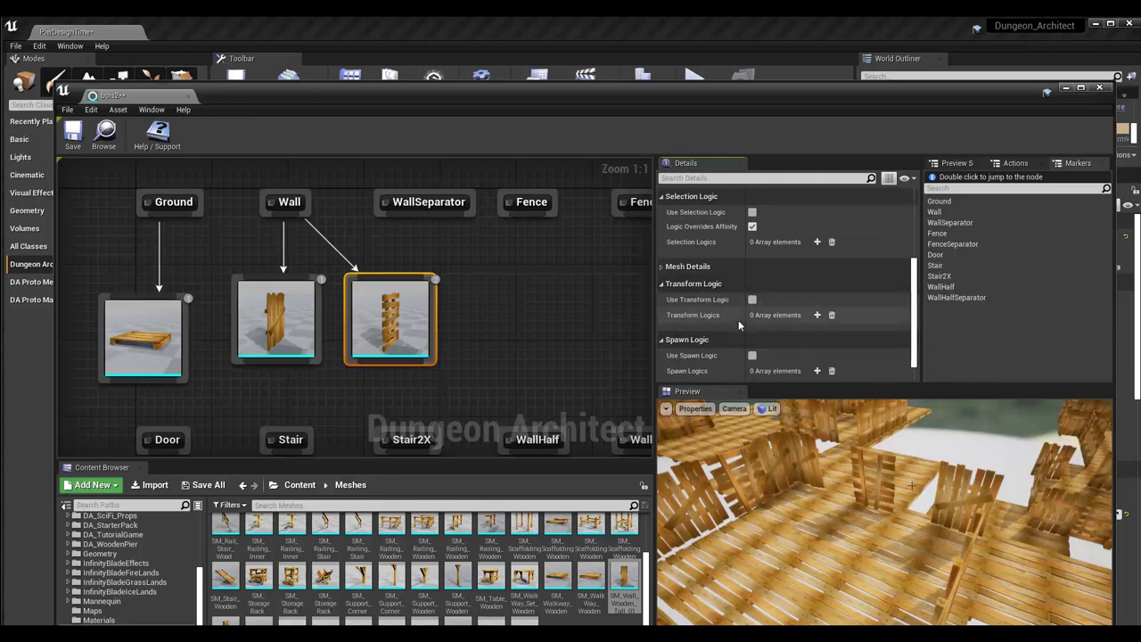
scroll(739, 323, down, 1)
scroll(697, 301, up, 2)
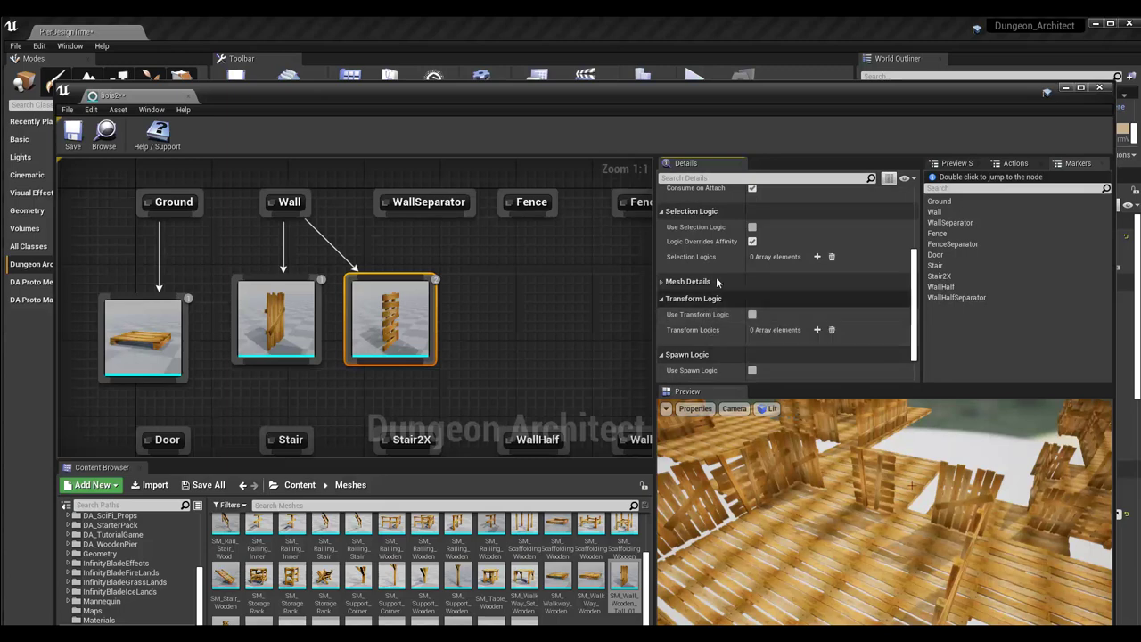
click(751, 228)
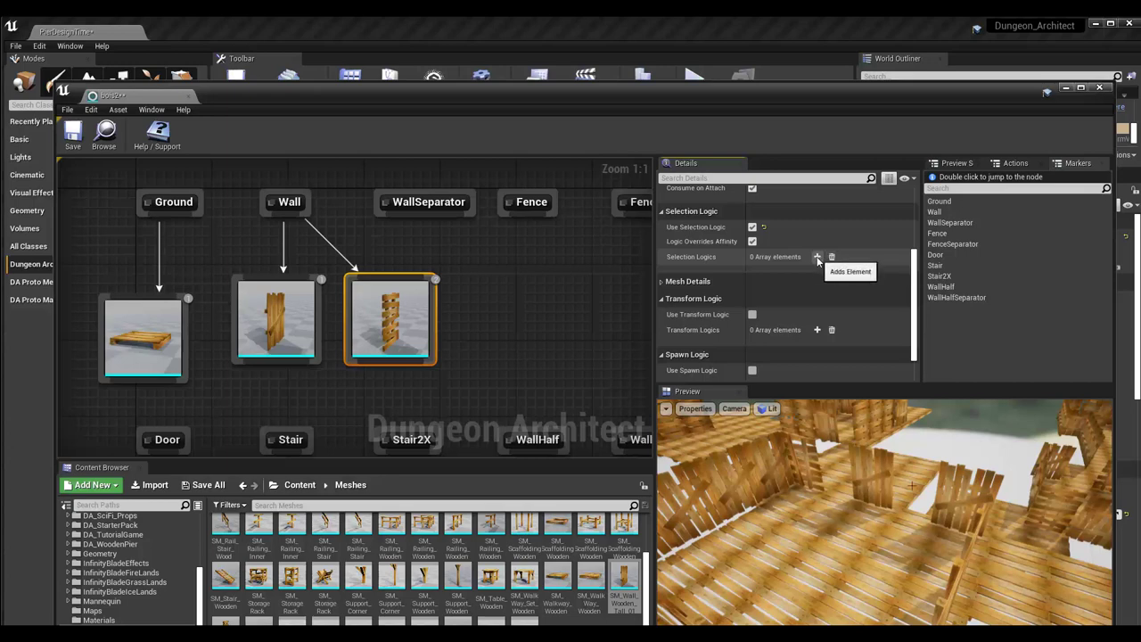
Add a Selection Logics entry set to Alternate Selector on the stacked wall mesh.
click(818, 257)
click(831, 273)
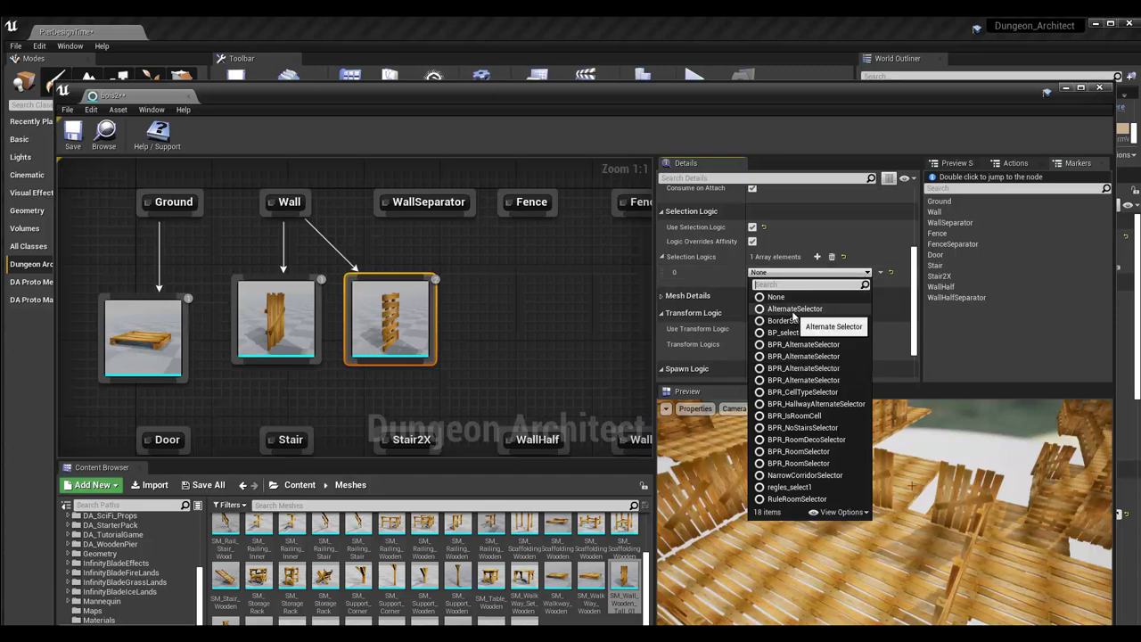
click(793, 310)
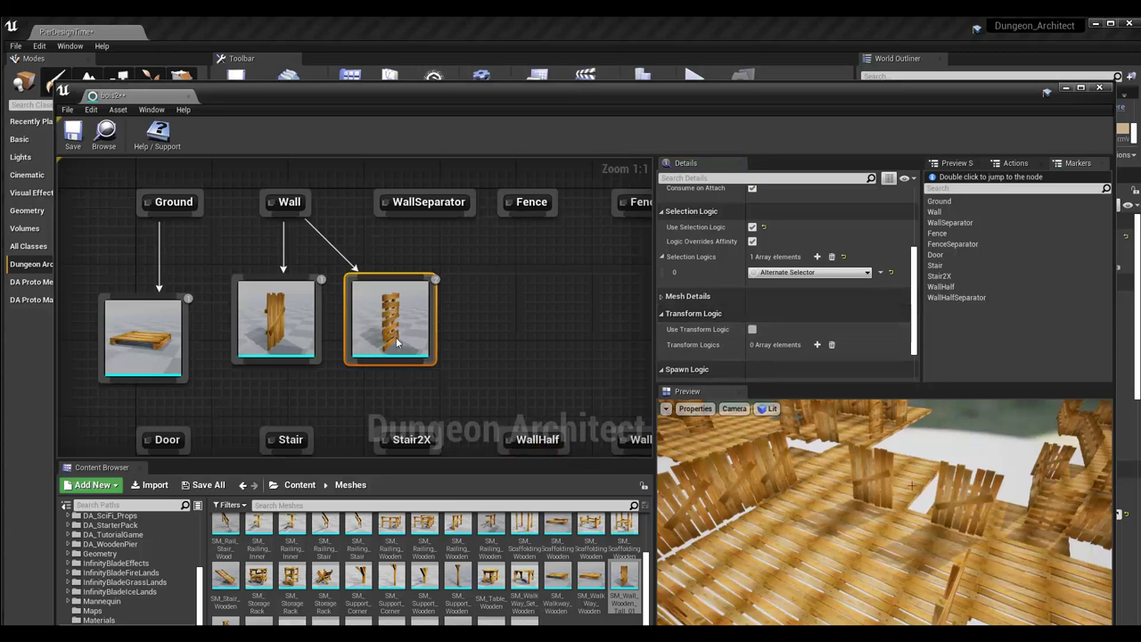
Compare both wall nodes' settings and select the upright pallet wall node.
click(287, 321)
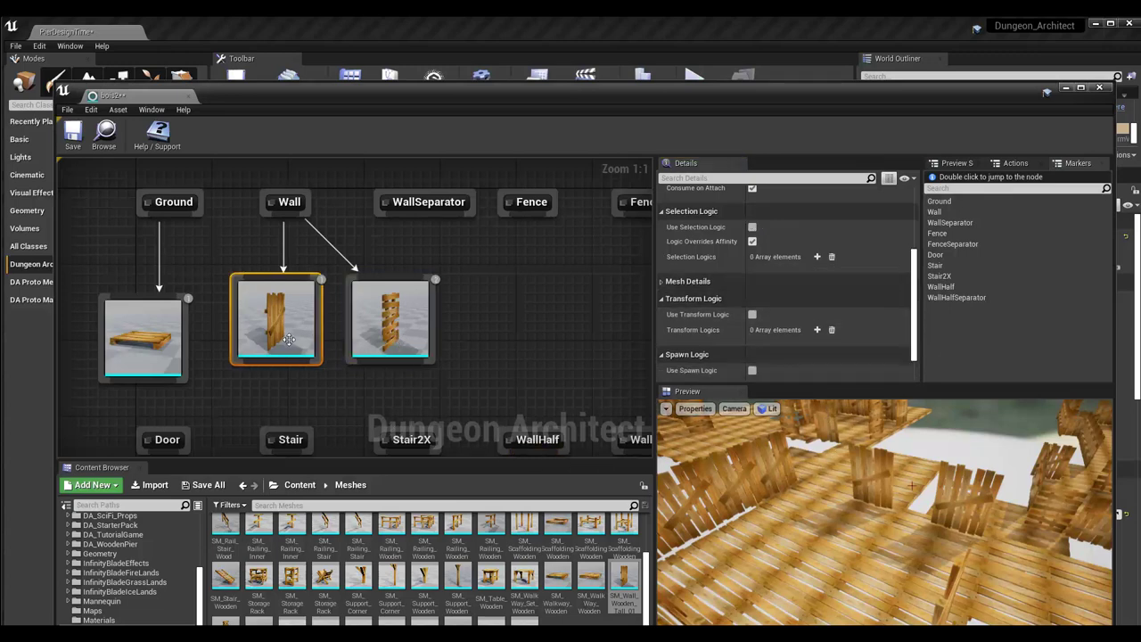
click(387, 328)
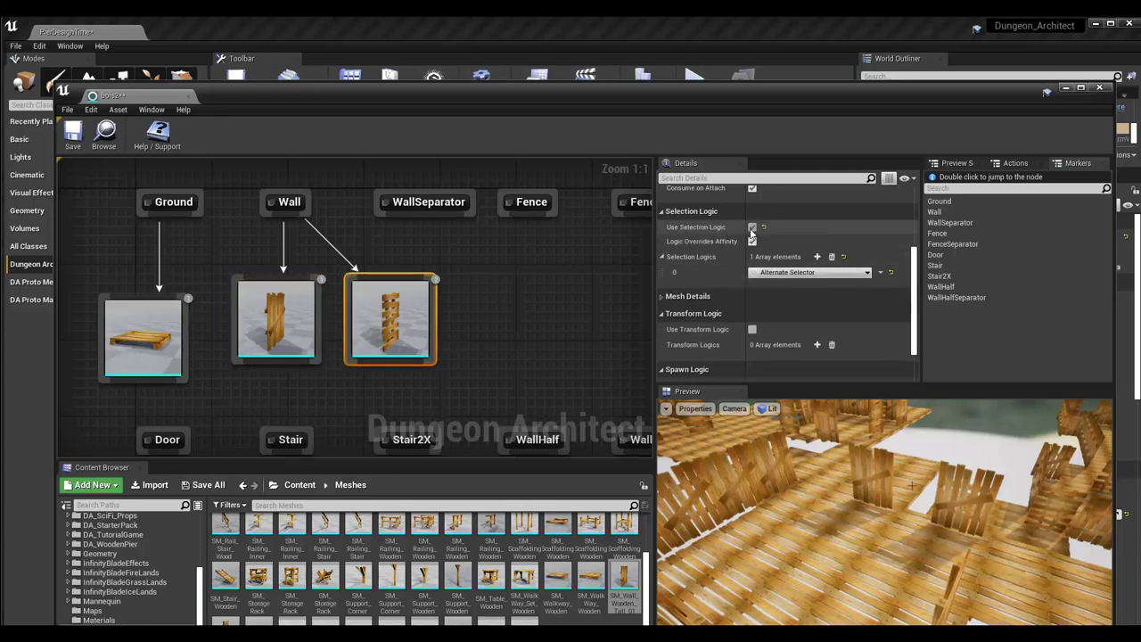
click(278, 312)
Delete the upright pallet wall node and reattach the stacked-pallet node directly under Wall.
key(Delete)
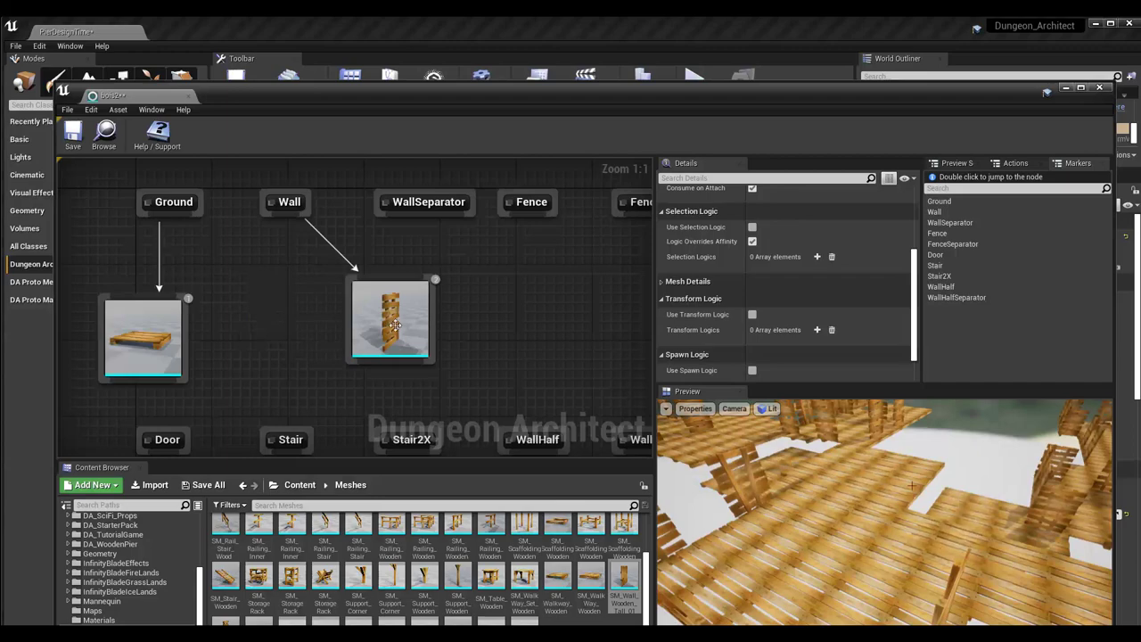
drag(395, 325, 301, 326)
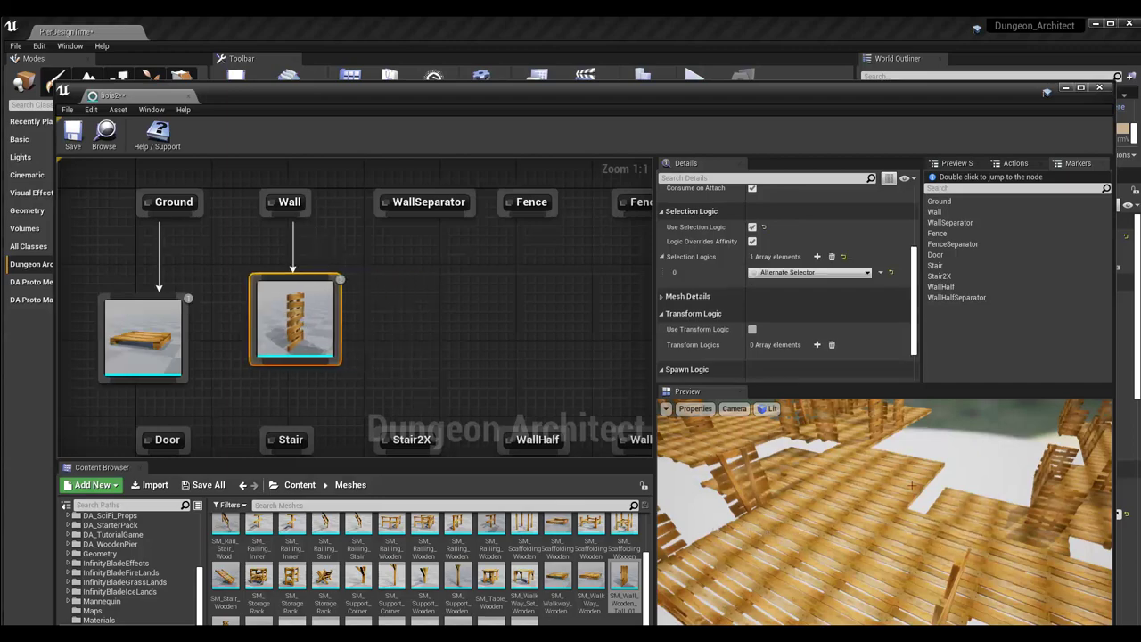
mouse_move(911, 486)
right_down()
mouse_move(872, 504)
mouse_move(1003, 545)
mouse_move(862, 492)
right_up()
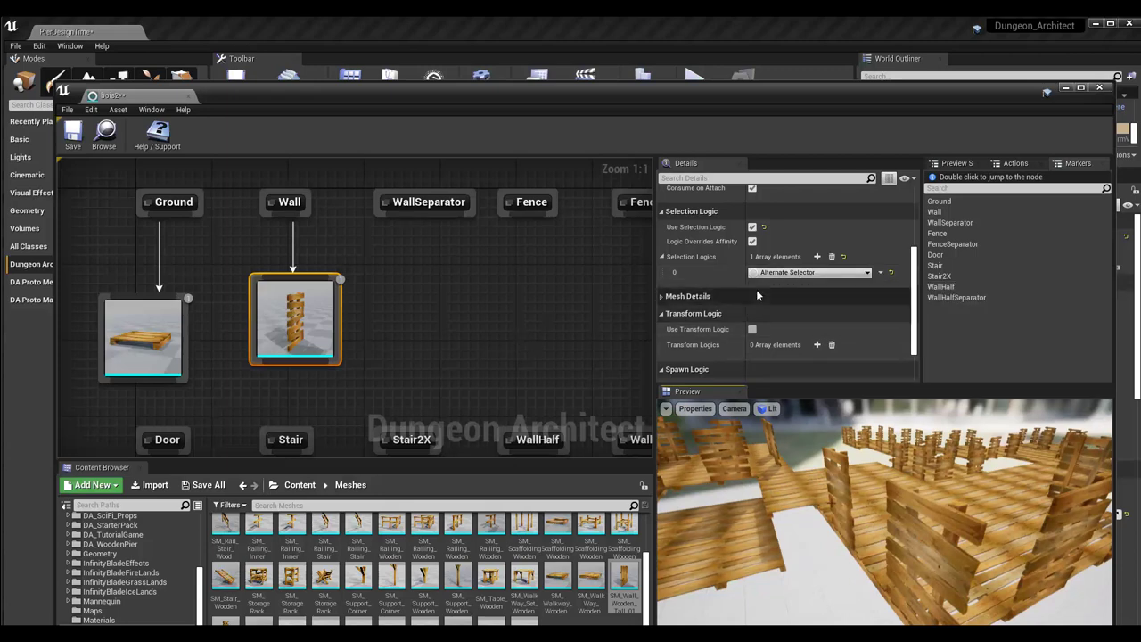
Create a Blueprint class in the Maps folder with parent GridDungeonSelectorLogic, found by searching 'selec'.
drag(569, 93, 570, 596)
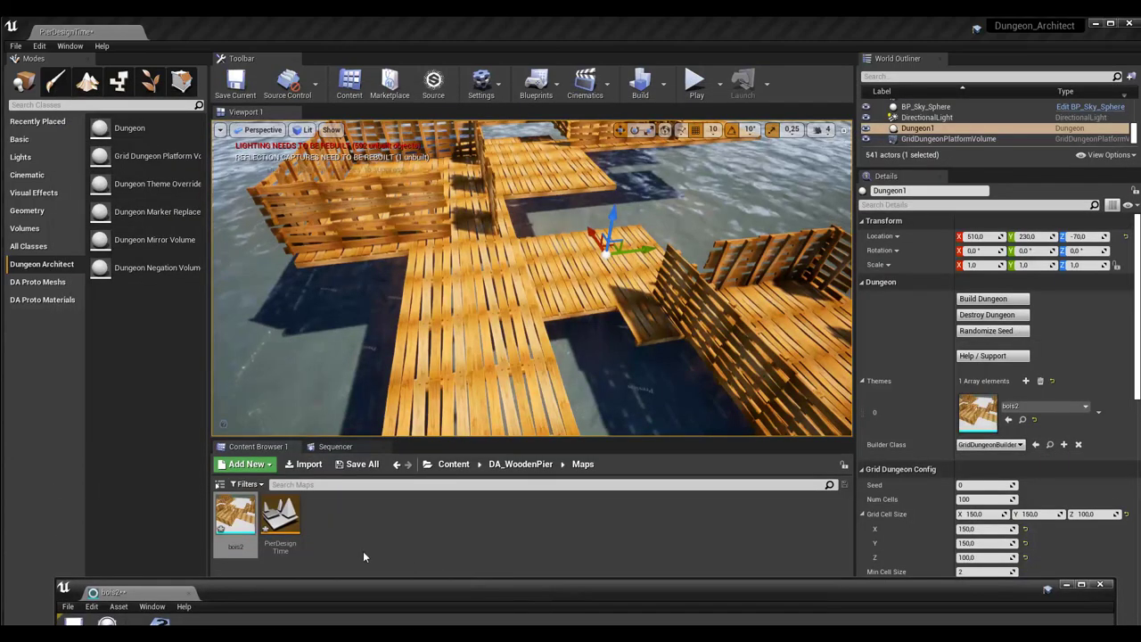
right_click(371, 528)
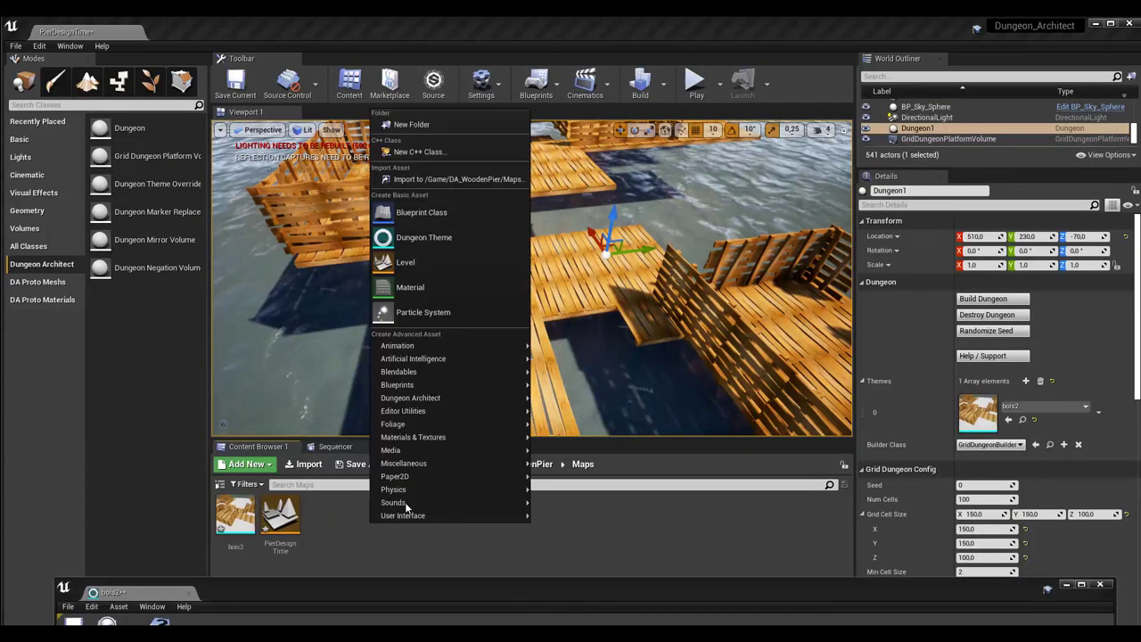
click(420, 212)
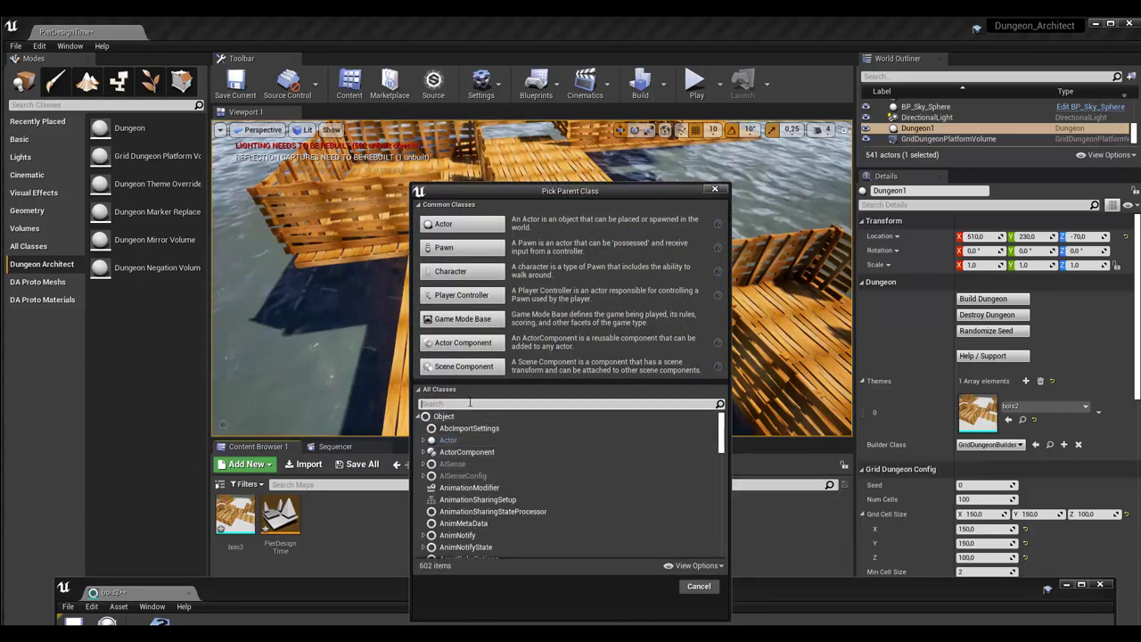
text(slect)
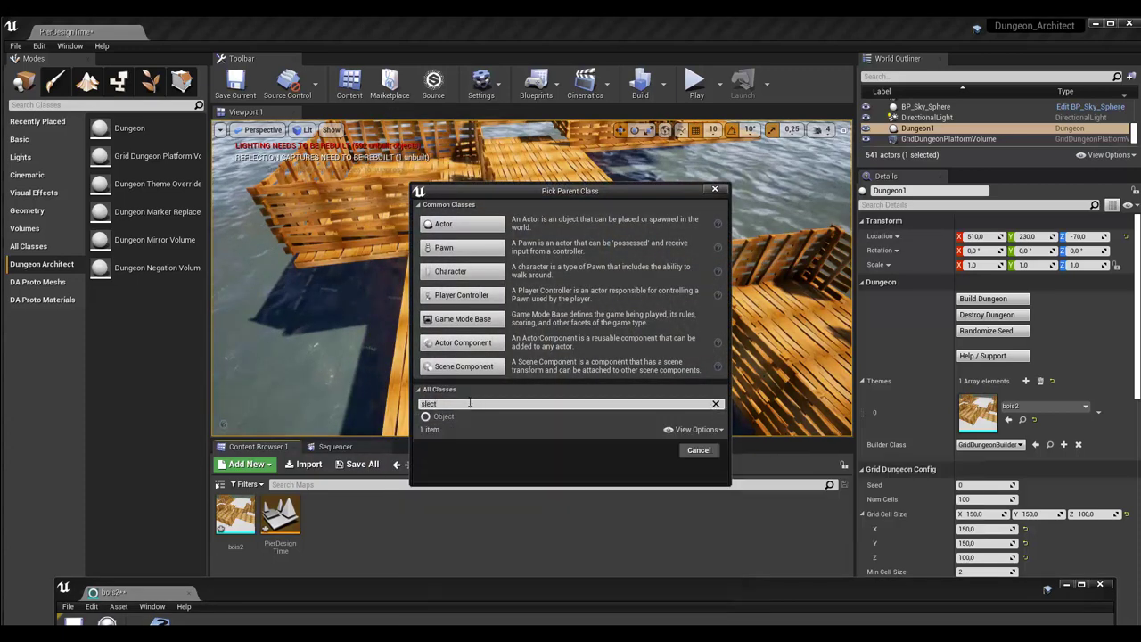
key(BackSpace)
key(BackSpace)
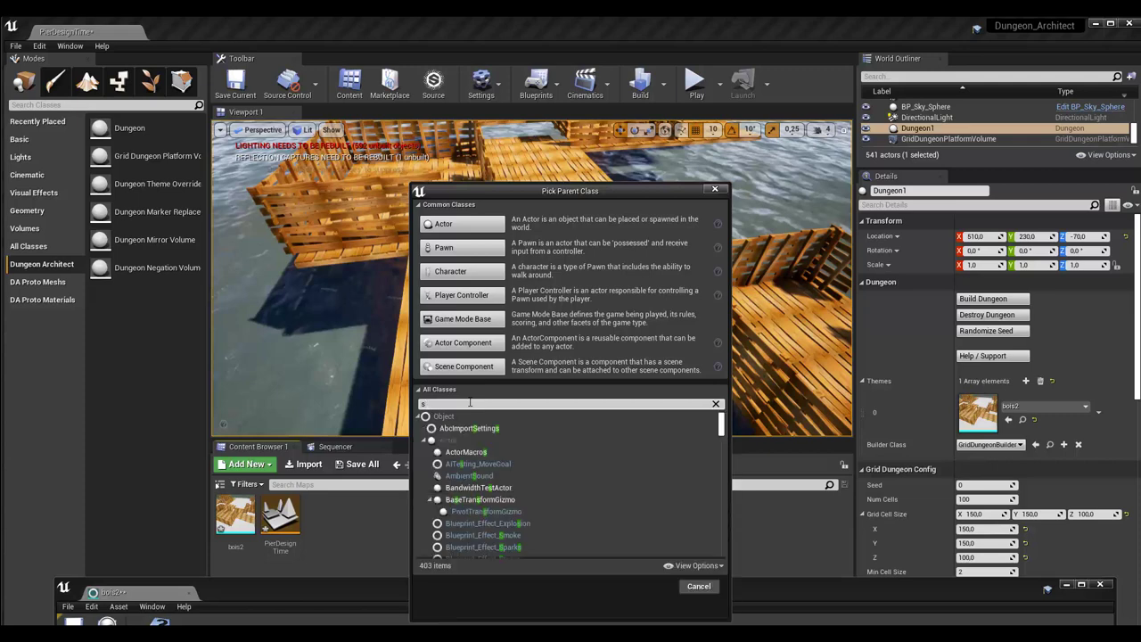
text(elec)
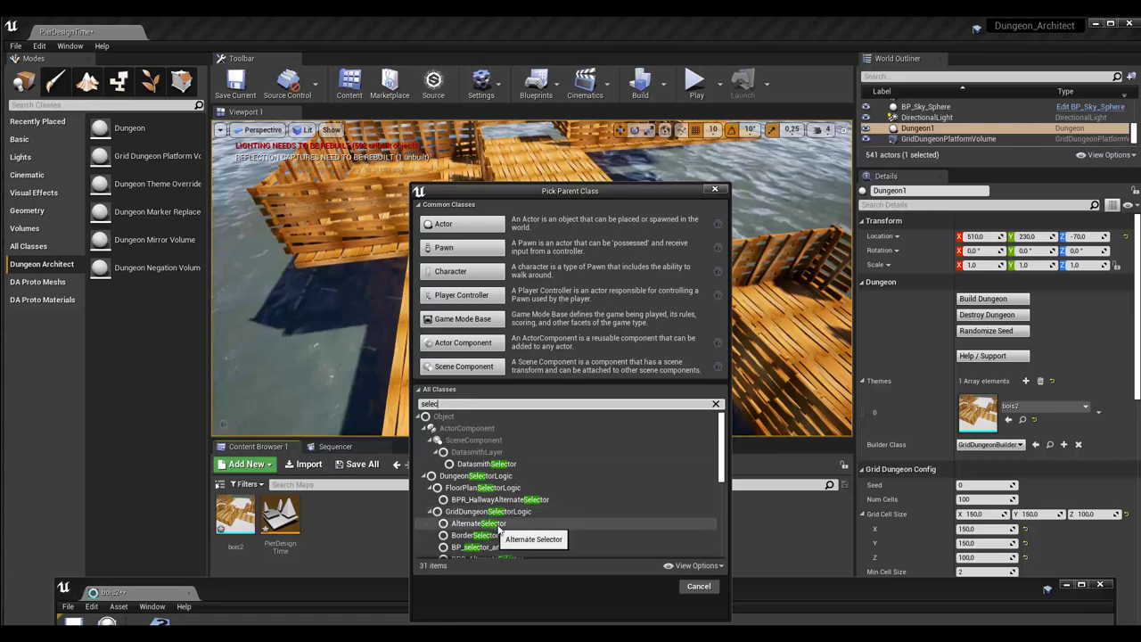
click(477, 513)
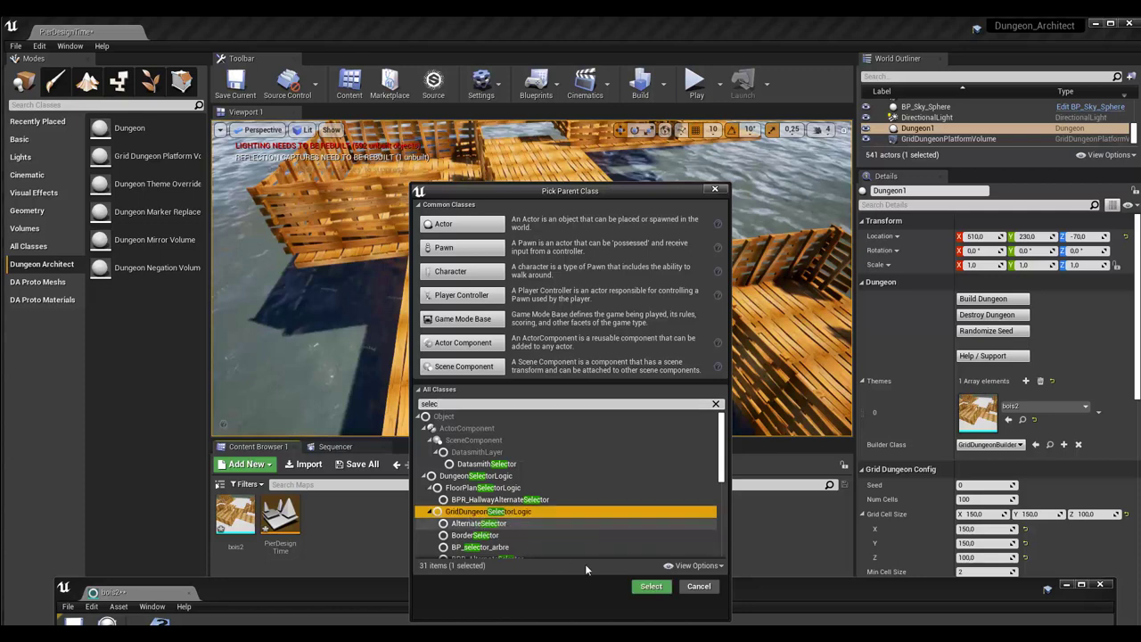
click(647, 587)
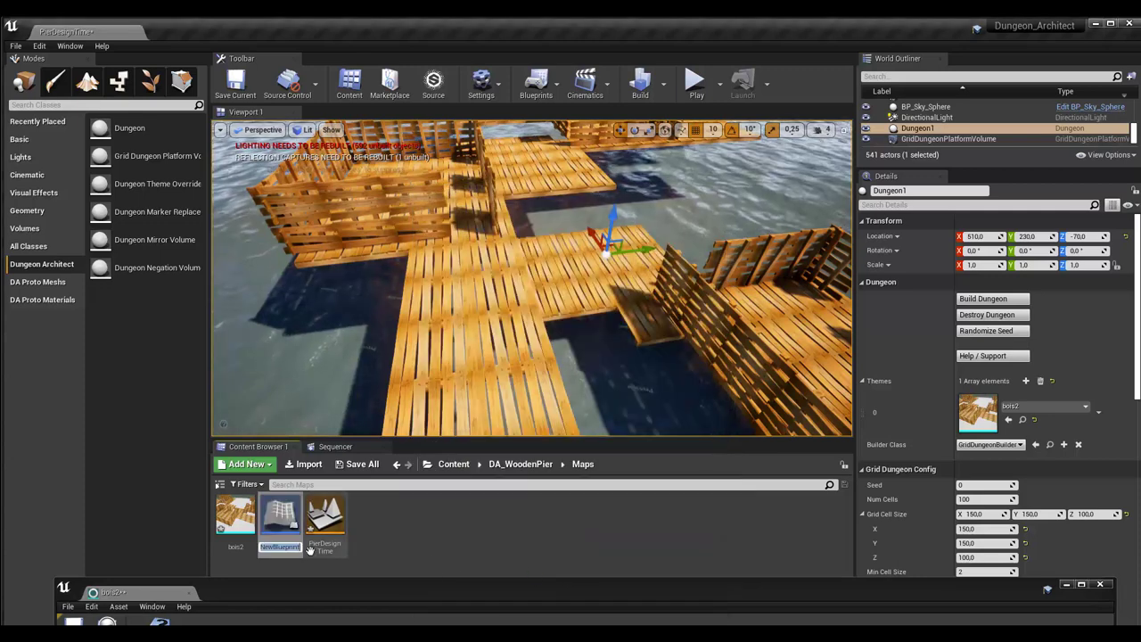
Rename the NewBlueprint asset to regles_select.
key(BackSpace)
text(re)
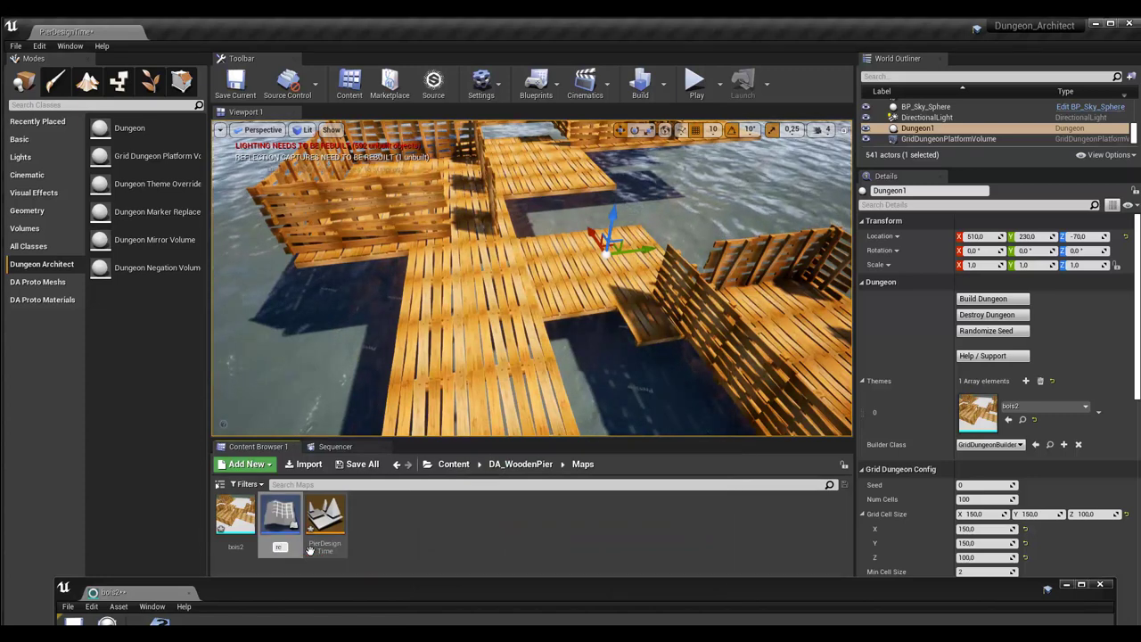
text(gle)
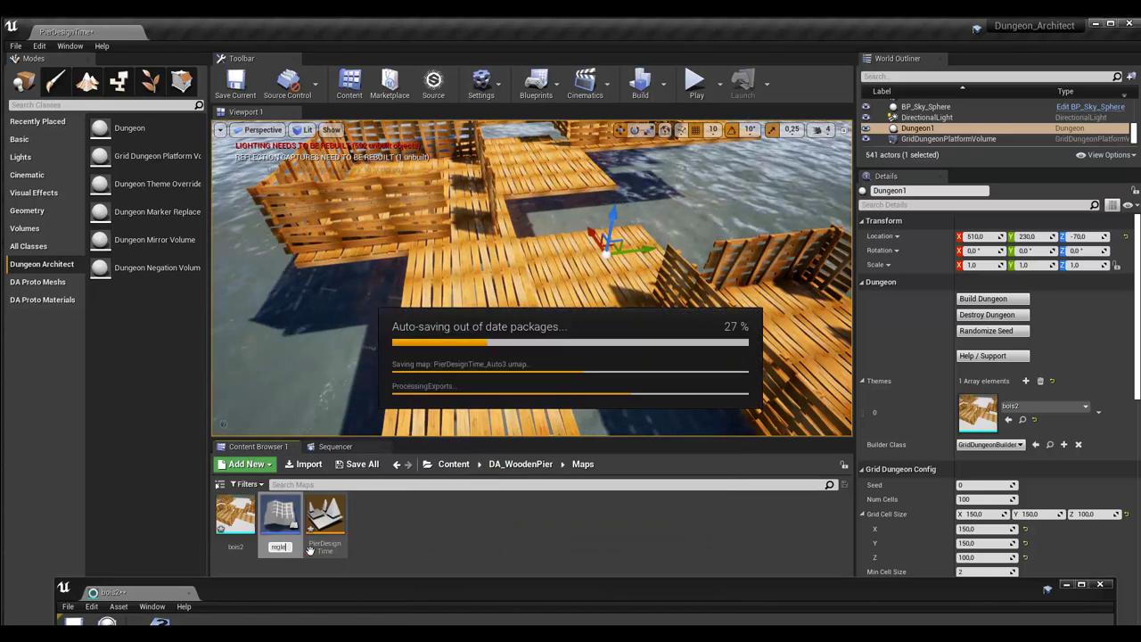
key(Return)
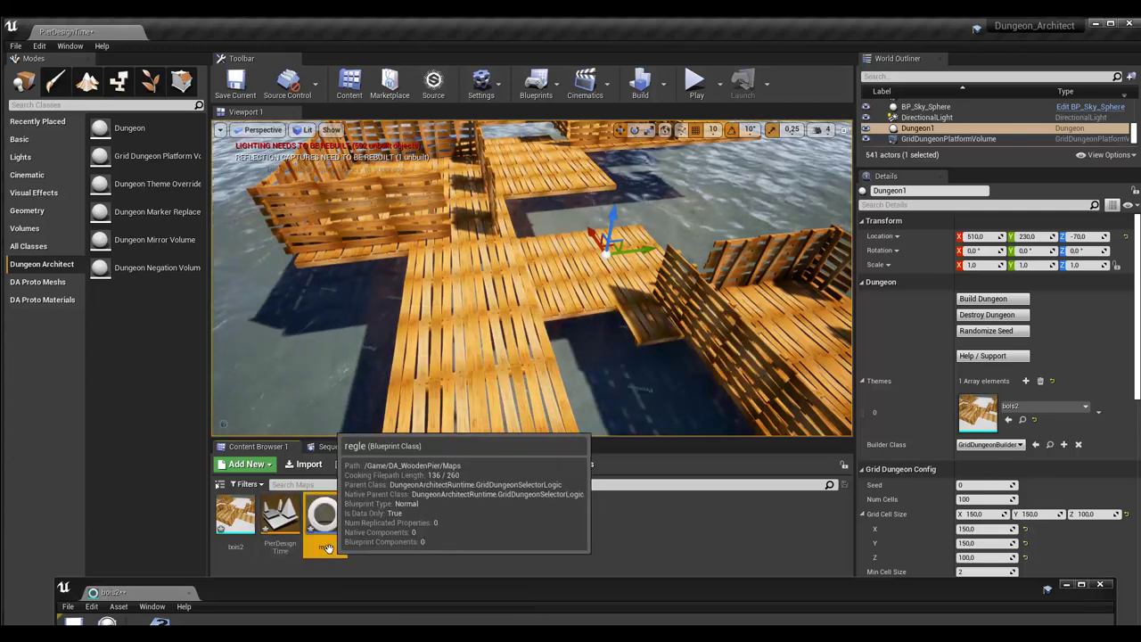
click(328, 548)
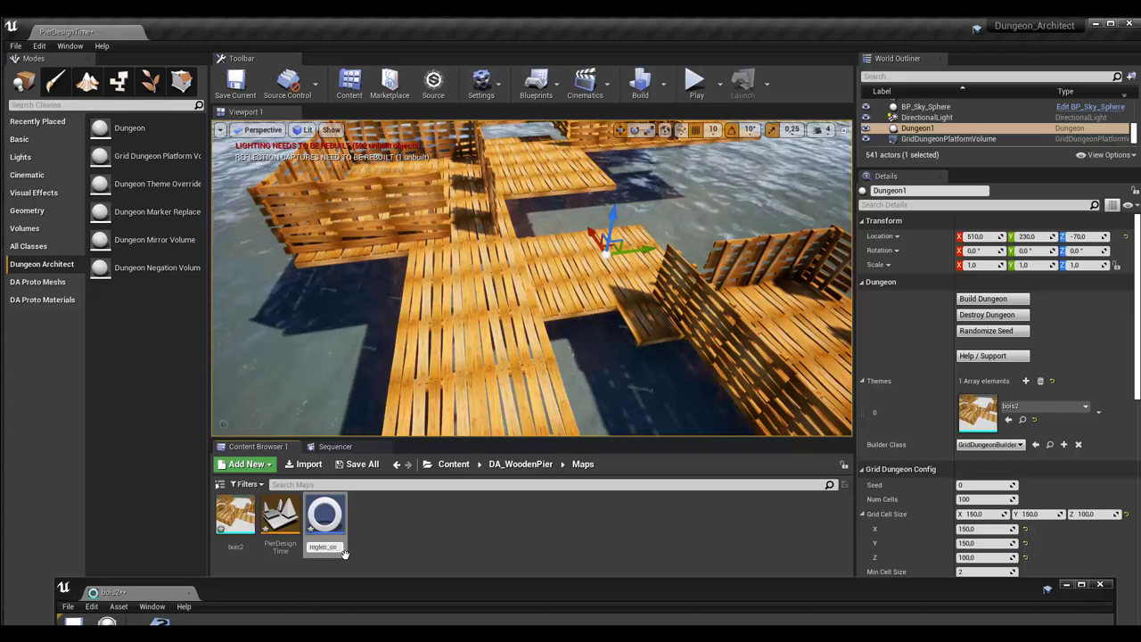
key(Return)
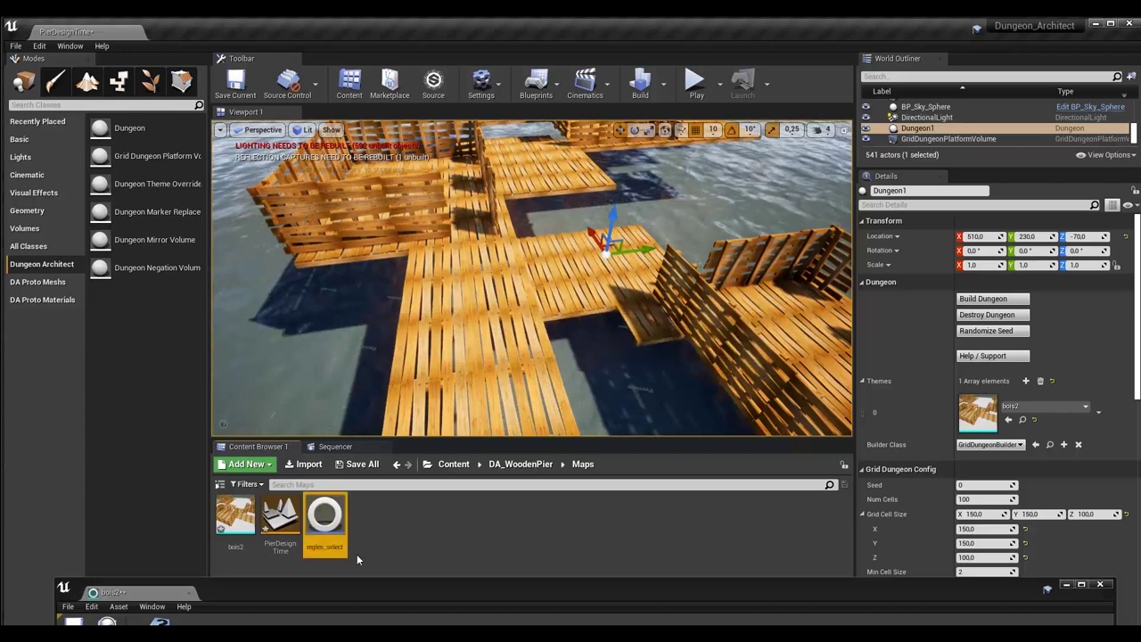
Open regles_select, override the Select Node function, and spread Select Node and Return Node apart.
double_click(328, 517)
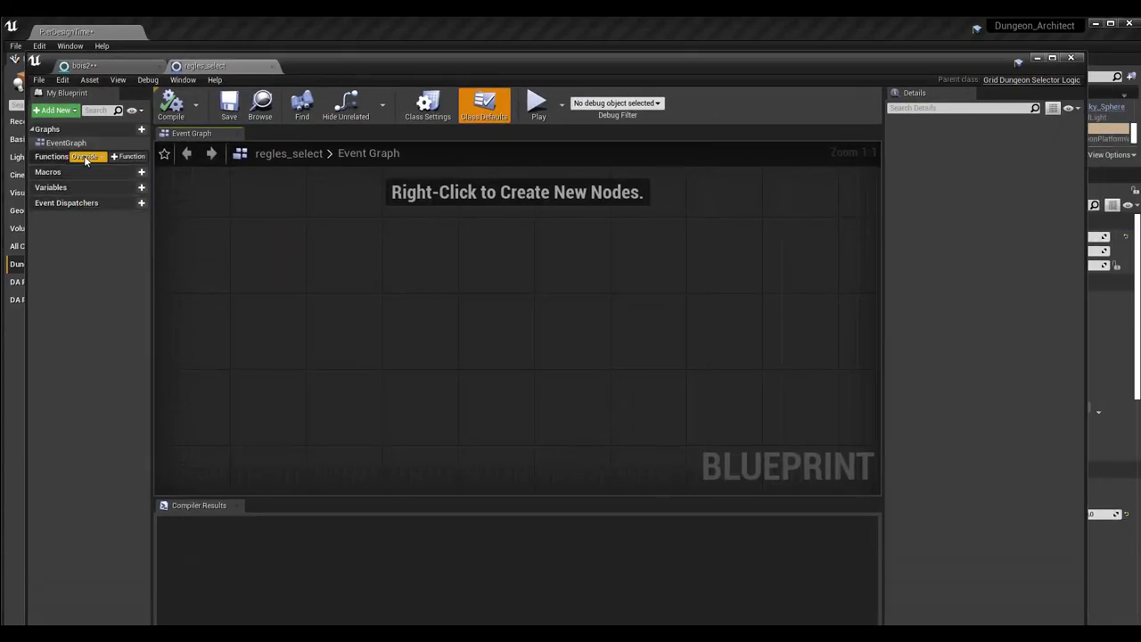
click(85, 157)
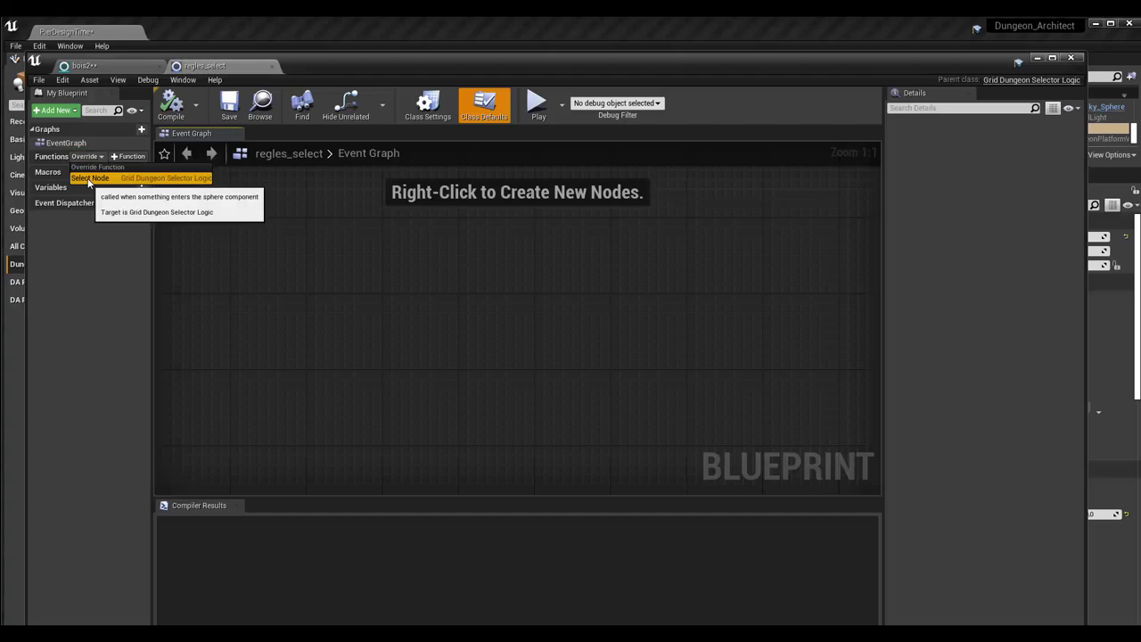
click(89, 179)
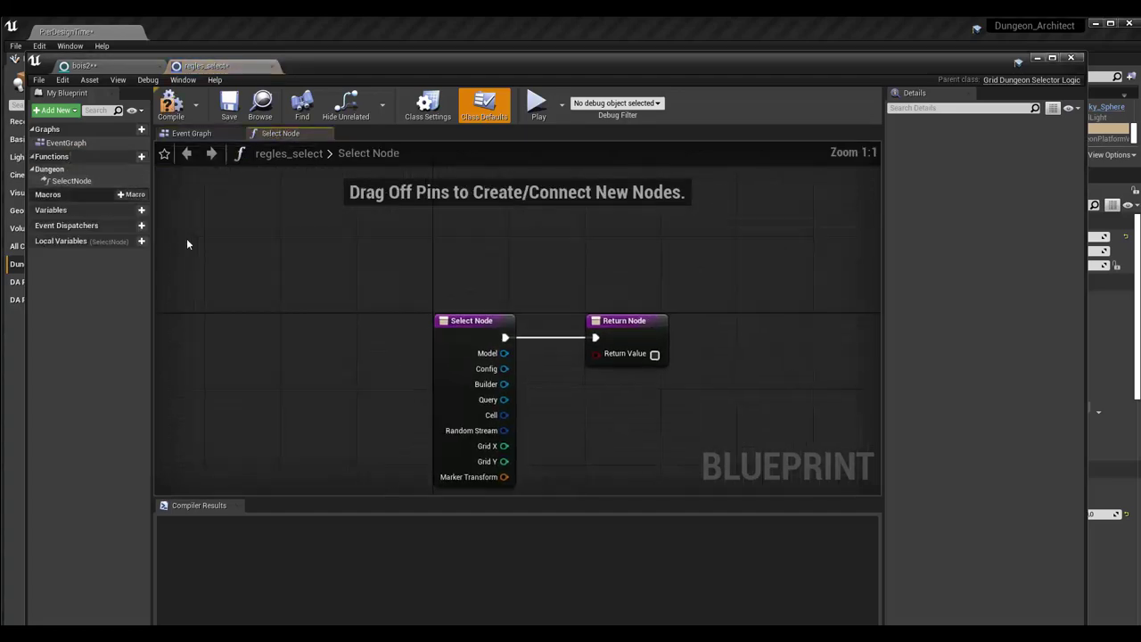
drag(467, 327, 328, 282)
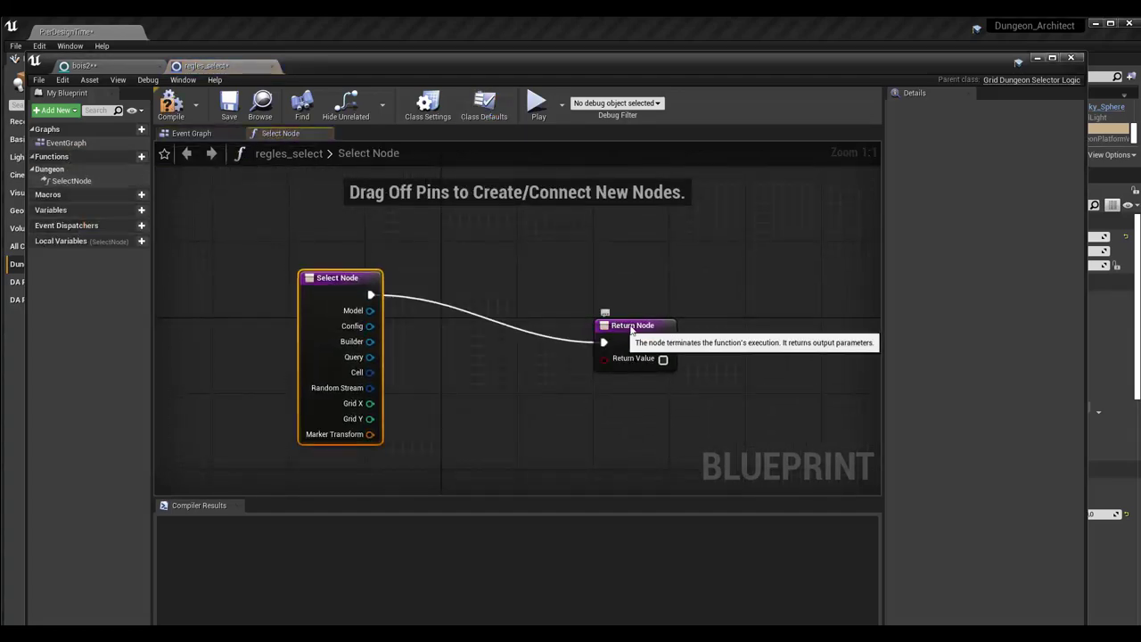
drag(606, 330, 718, 292)
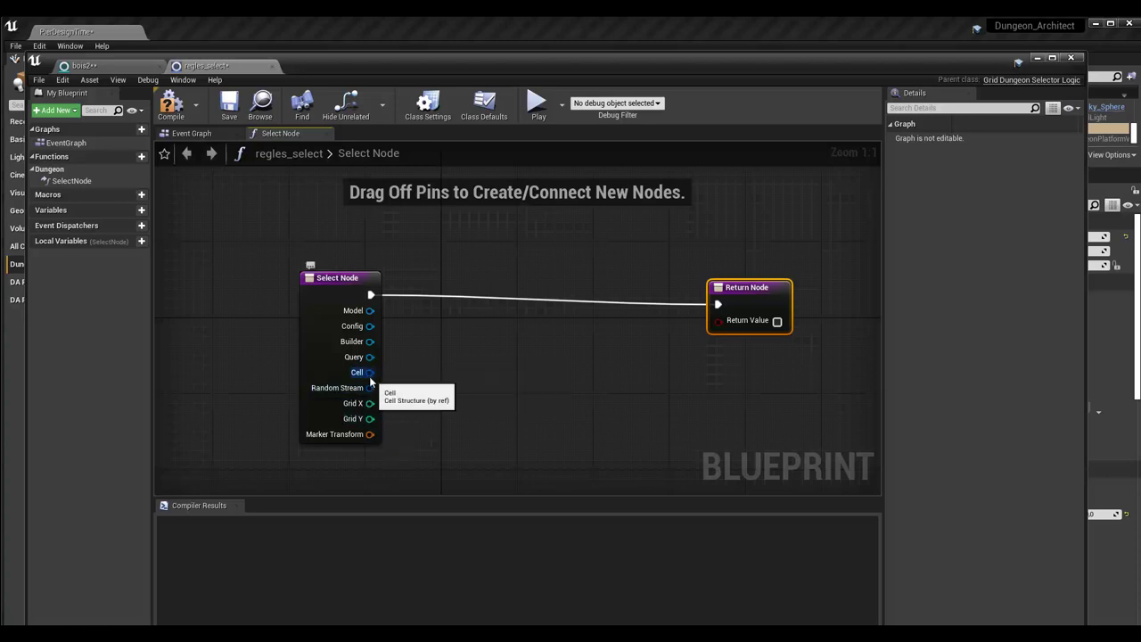
Add a Break Cell node wired to Select Node's Cell output and tidy the node layout.
drag(370, 373, 454, 373)
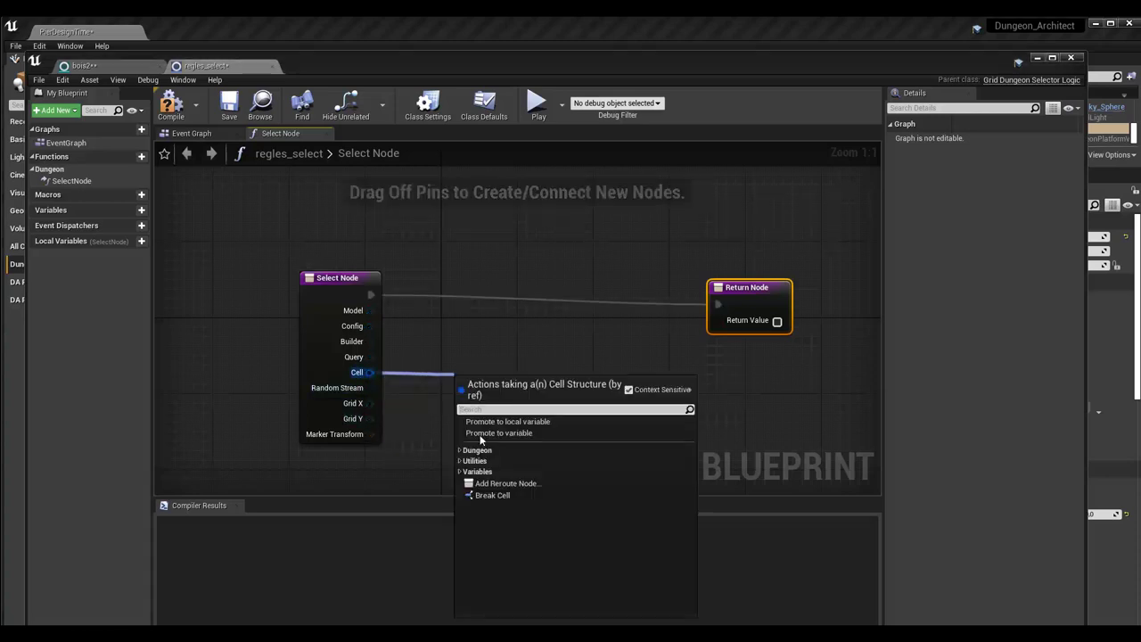
click(491, 495)
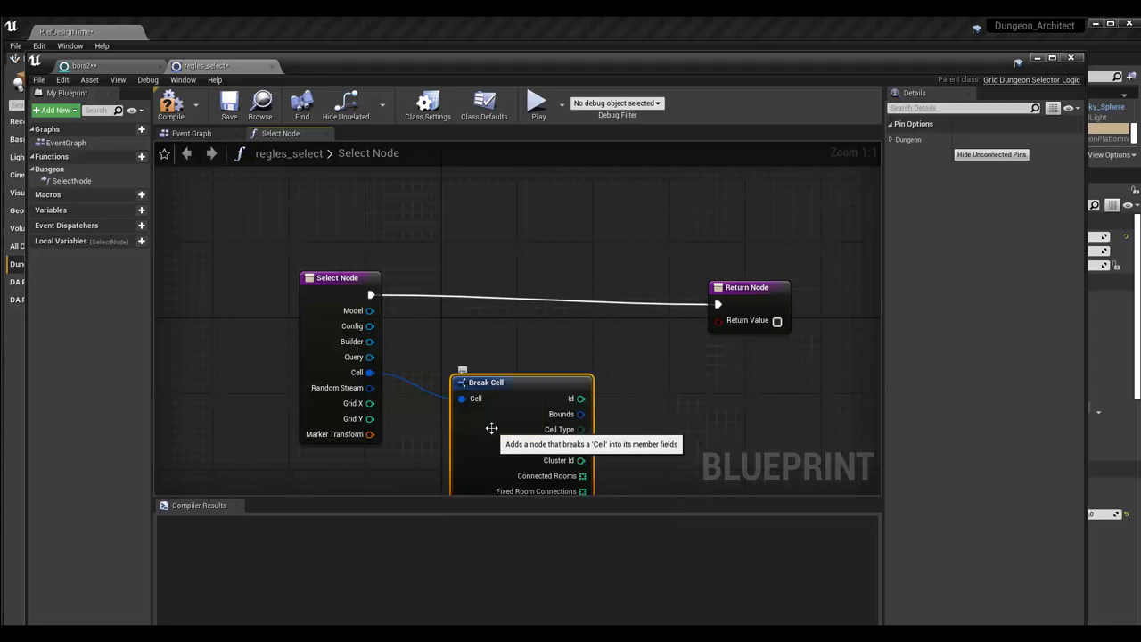
drag(491, 429, 473, 392)
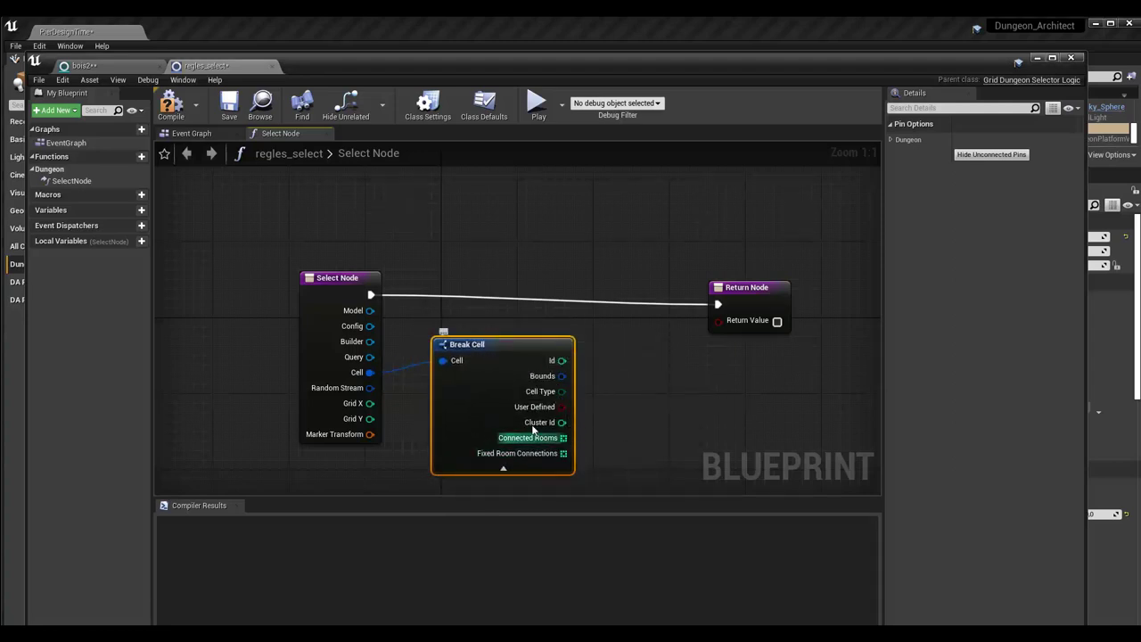
drag(334, 277, 294, 259)
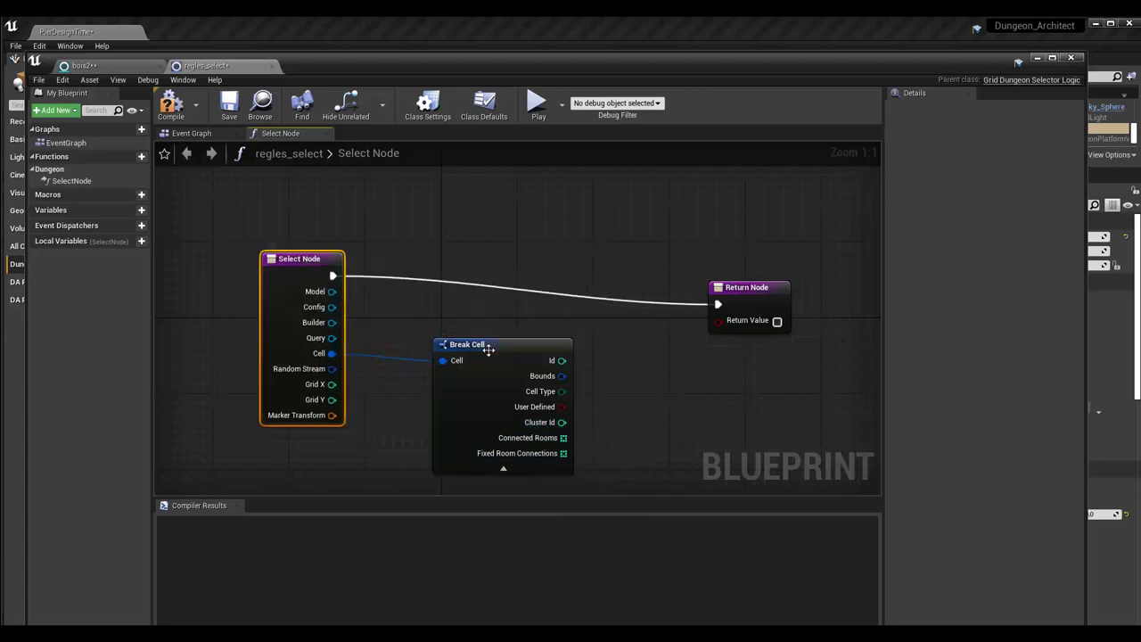
drag(489, 350, 450, 331)
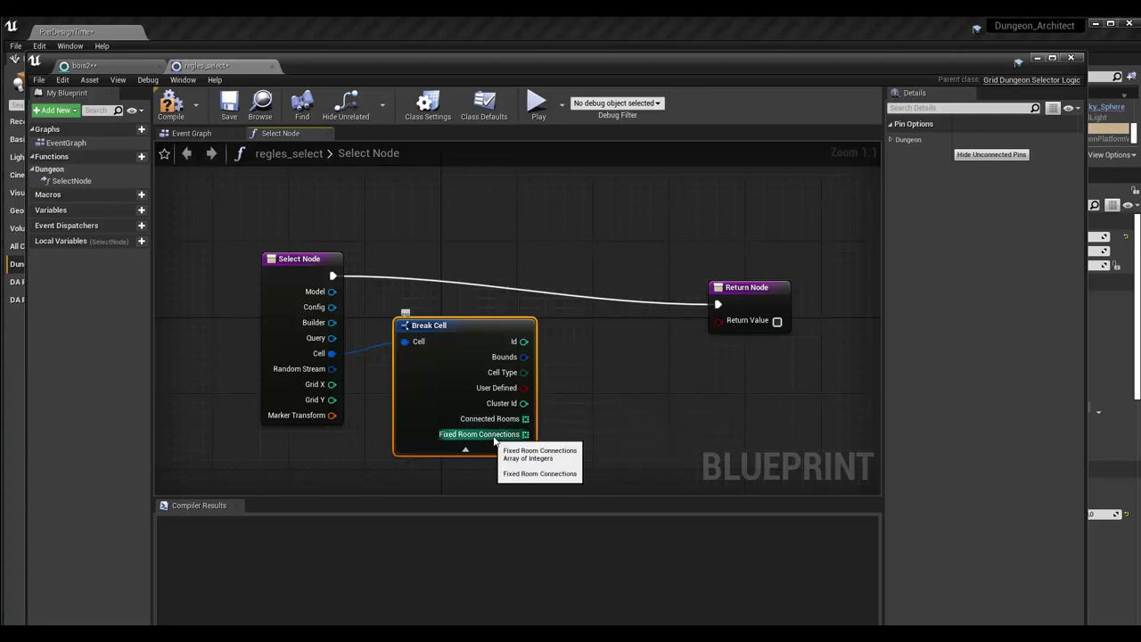
Compare Cell Type with Equal (Enum) against Room and wire the result to Return Value.
drag(523, 373, 597, 387)
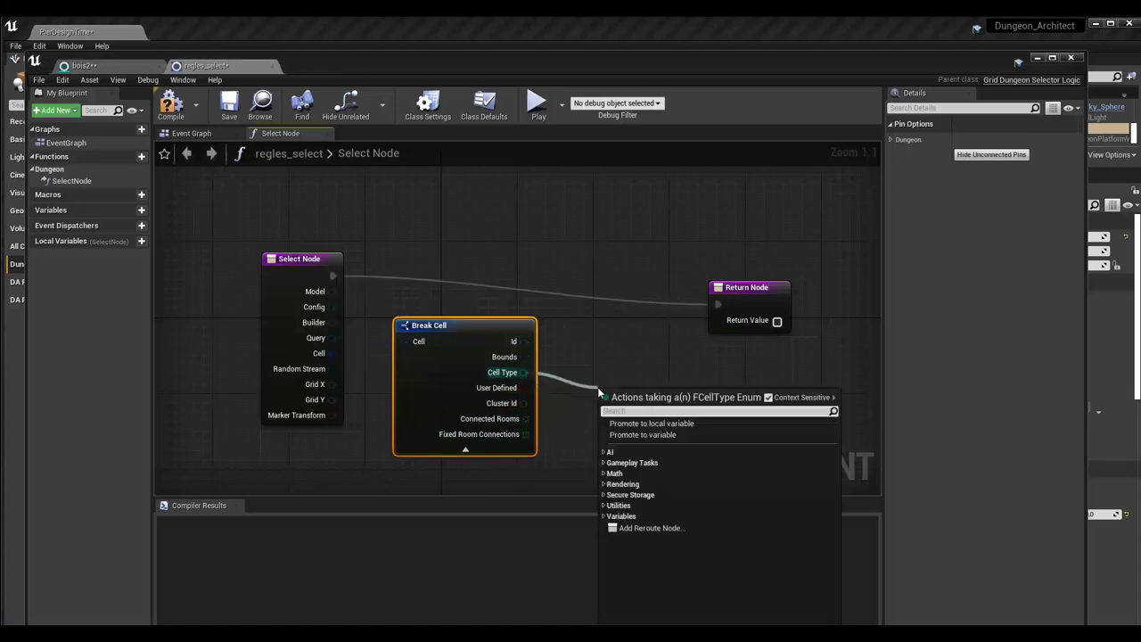
text(==)
click(638, 478)
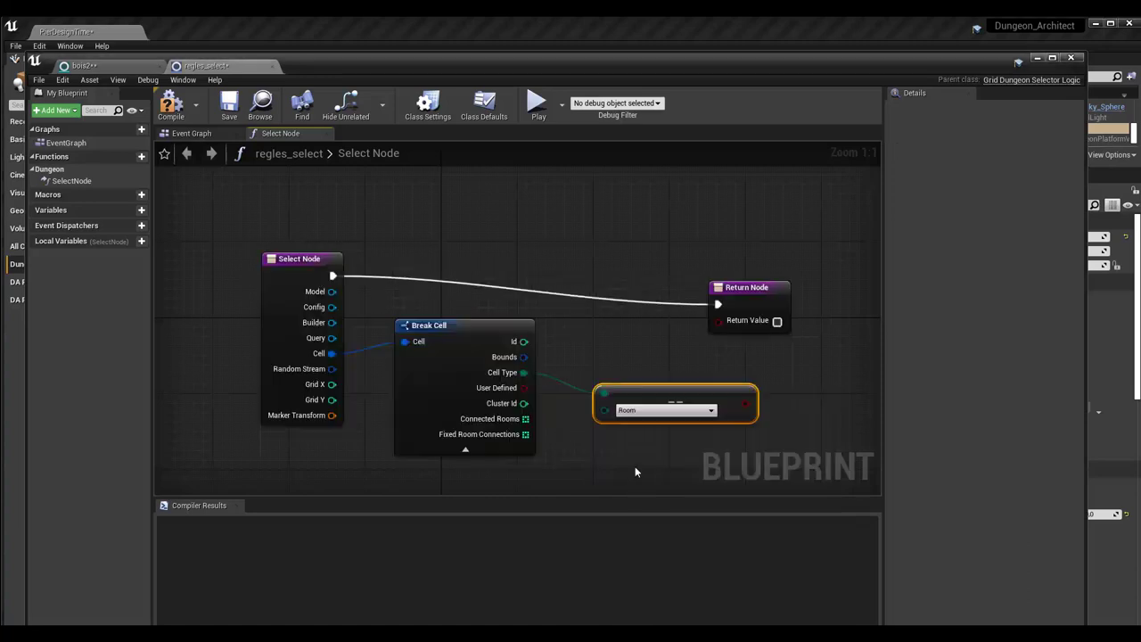
click(632, 412)
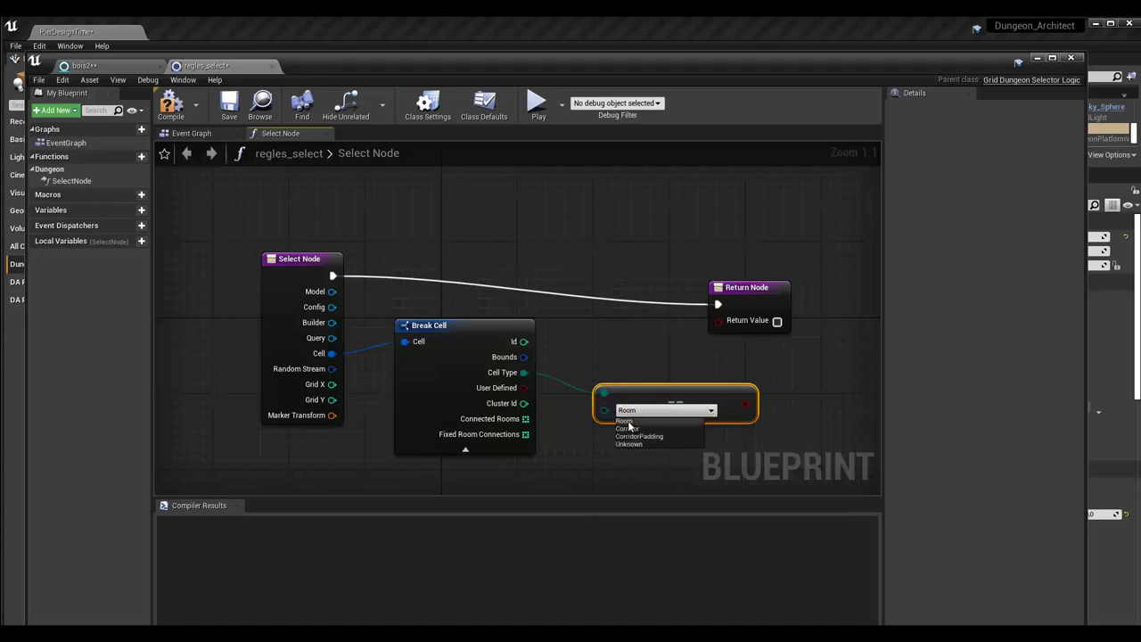
click(629, 423)
drag(746, 404, 718, 322)
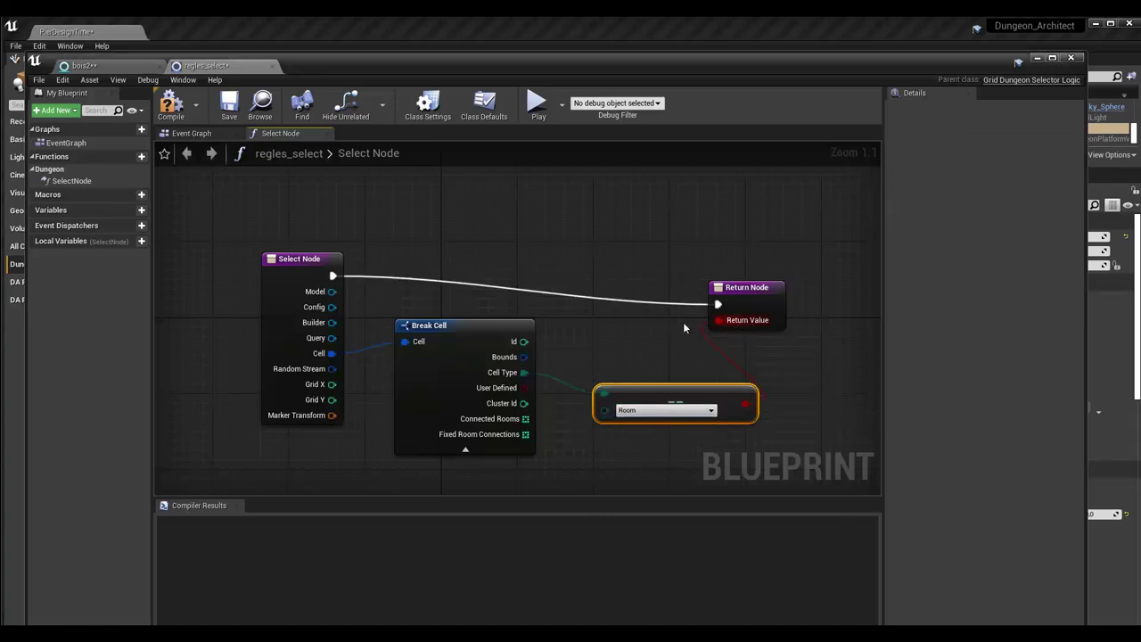
Compile the regles_select Blueprint.
click(171, 105)
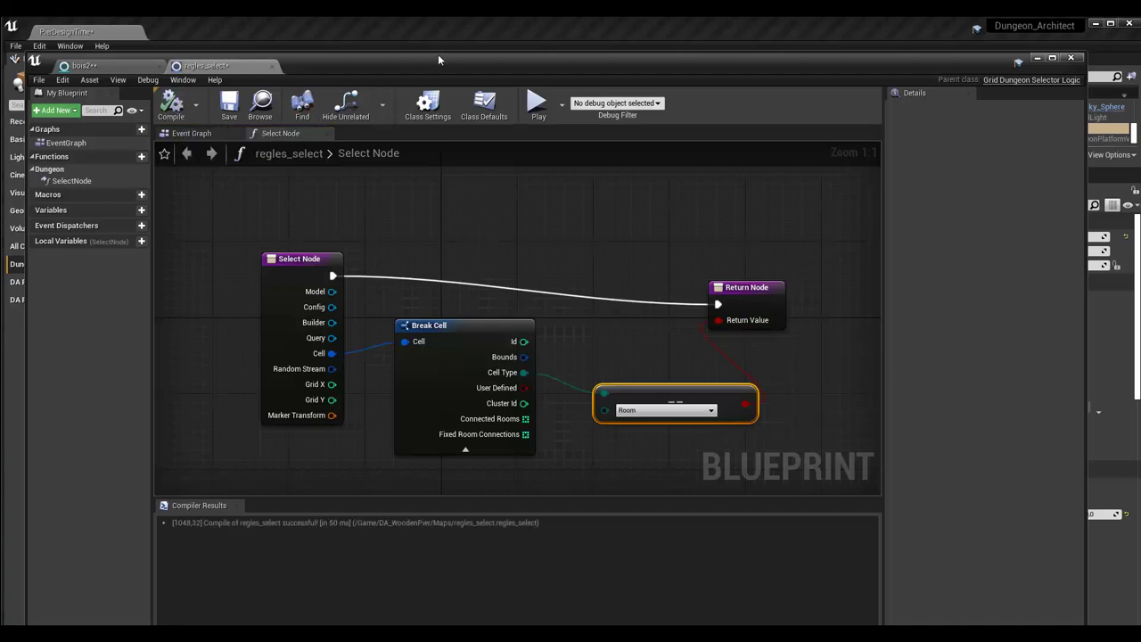
drag(438, 56, 475, 162)
mouse_move(509, 413)
mouse_down()
mouse_move(450, 157)
mouse_move(476, 72)
mouse_move(461, 60)
mouse_up()
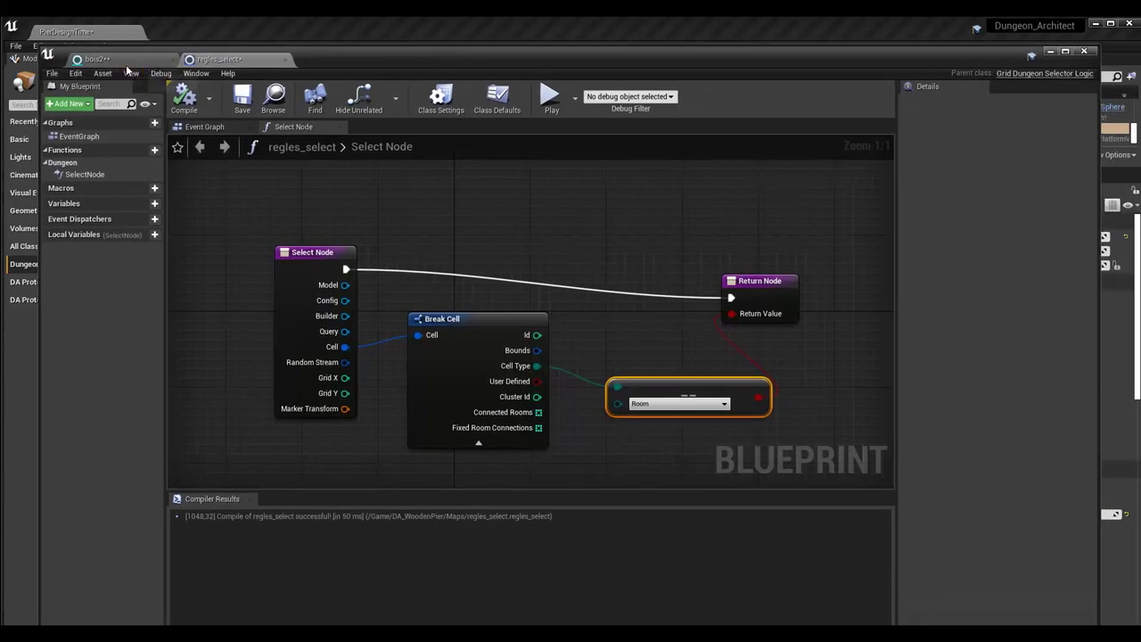
In the bois2 theme, set the wall mesh's Selection Logics element 0 to regles_select.
click(123, 59)
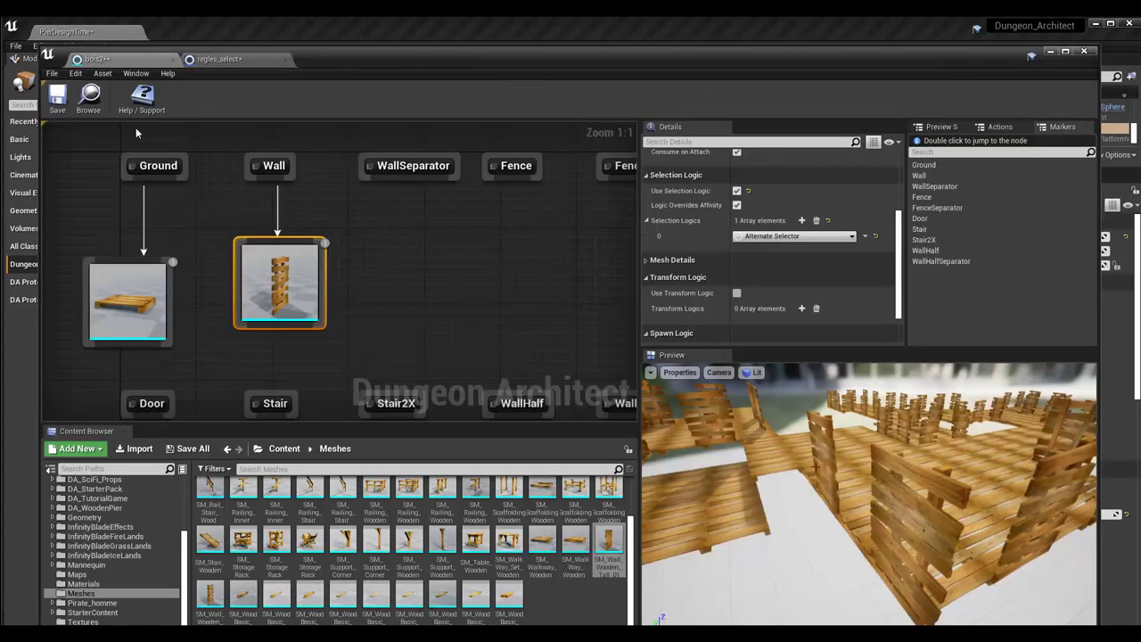
click(765, 237)
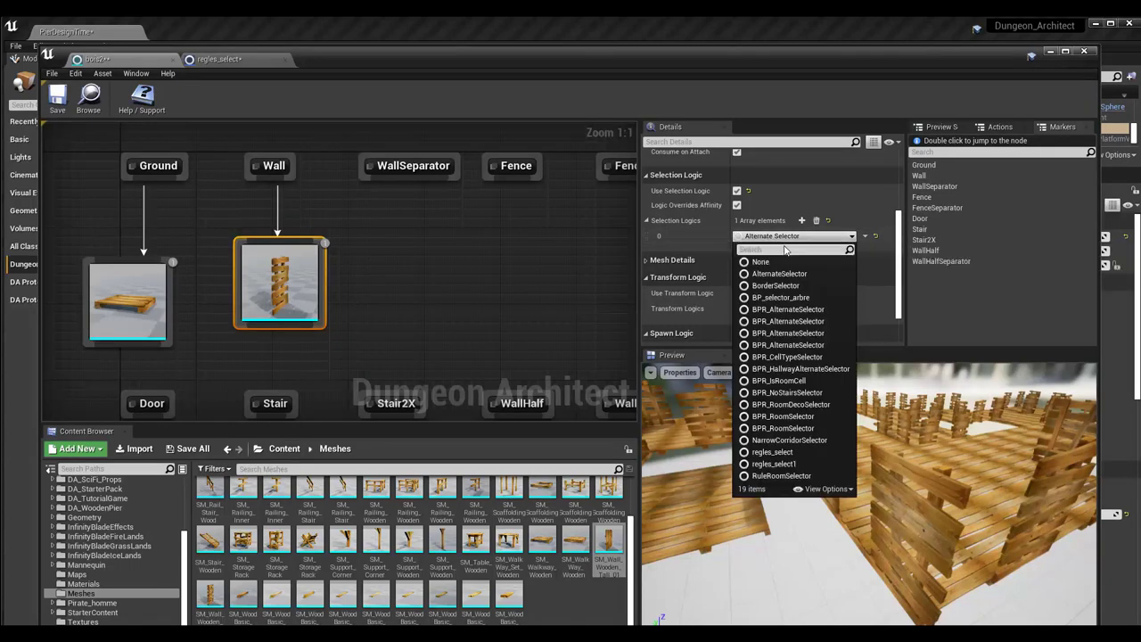
click(775, 457)
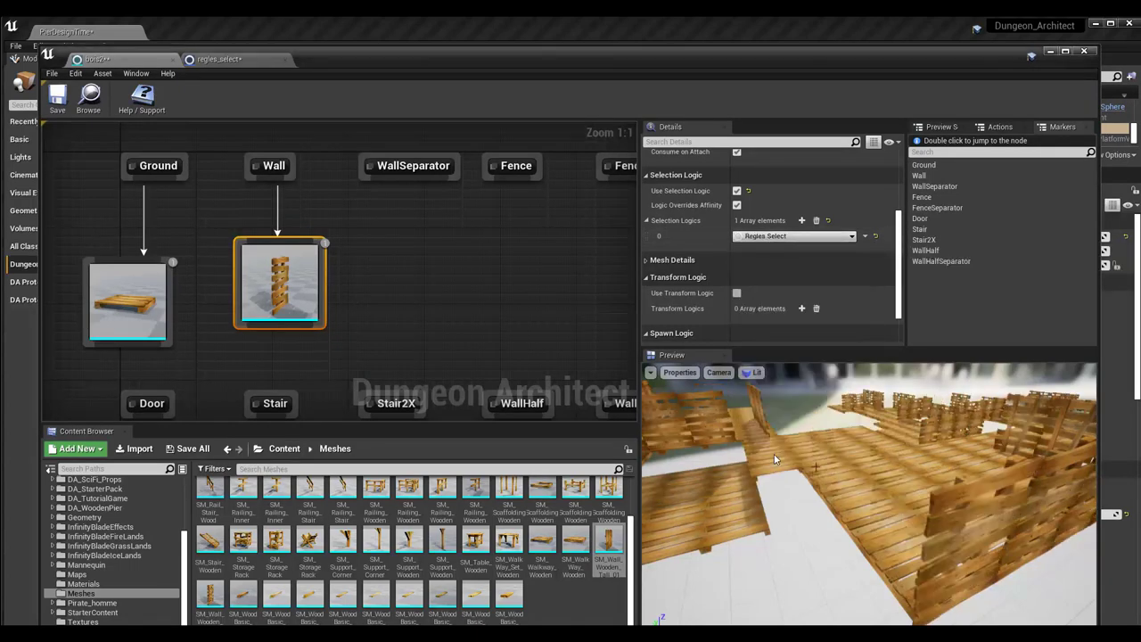
right_drag(830, 493, 803, 535)
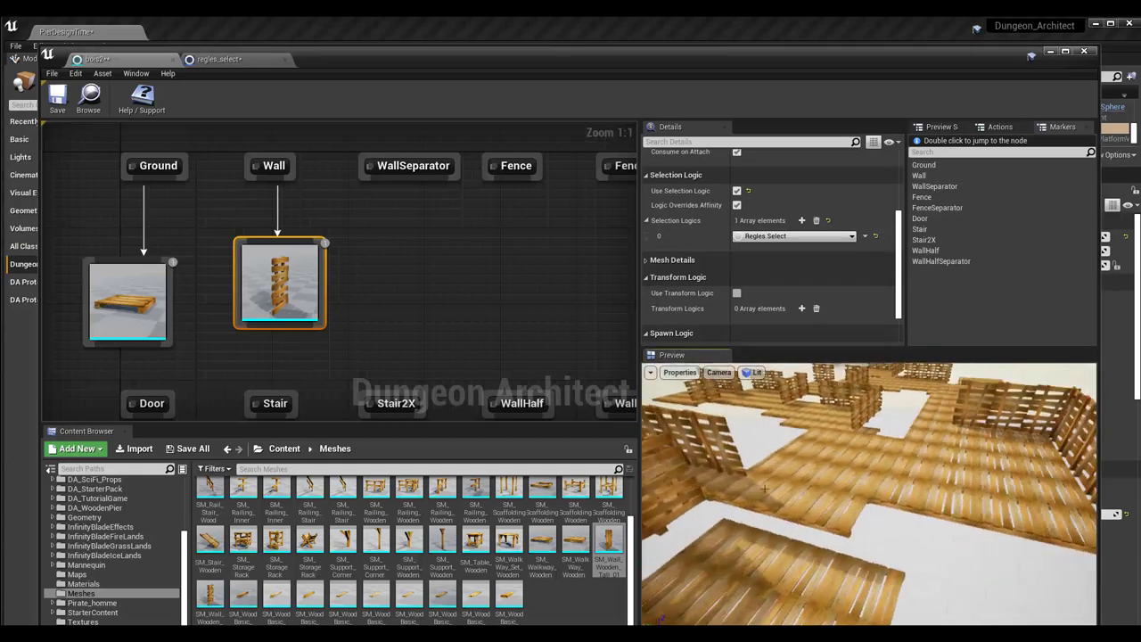
mouse_move(766, 486)
right_down()
mouse_move(970, 487)
mouse_move(809, 458)
mouse_move(879, 416)
right_up()
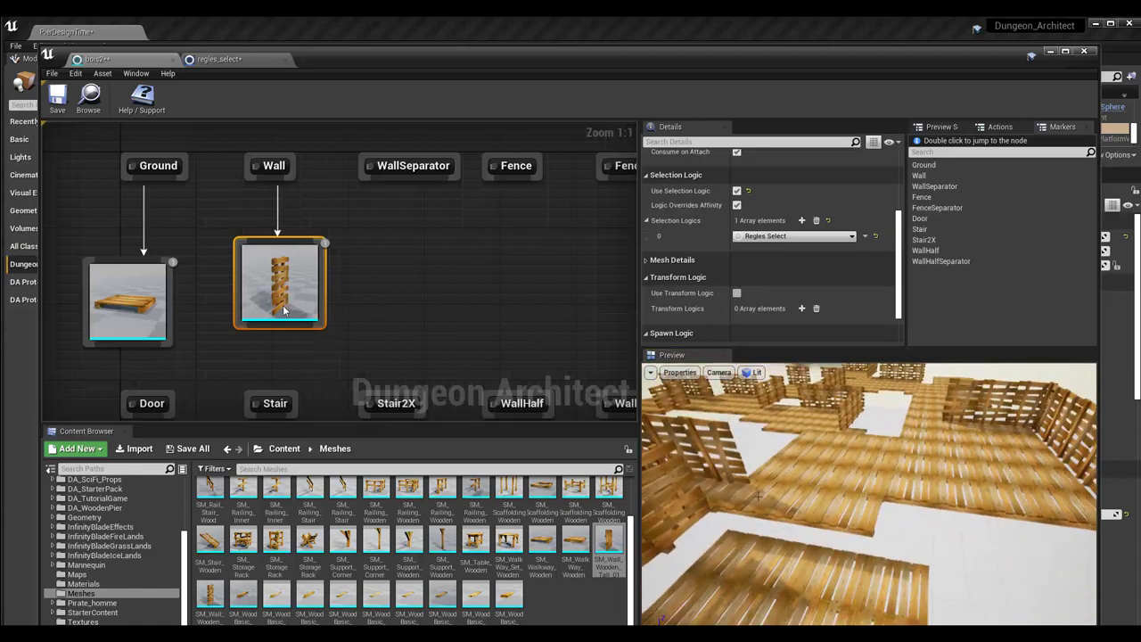
Reconfirm Regles Select as the wall's selector and inspect the rebuilt preview dungeon.
click(810, 236)
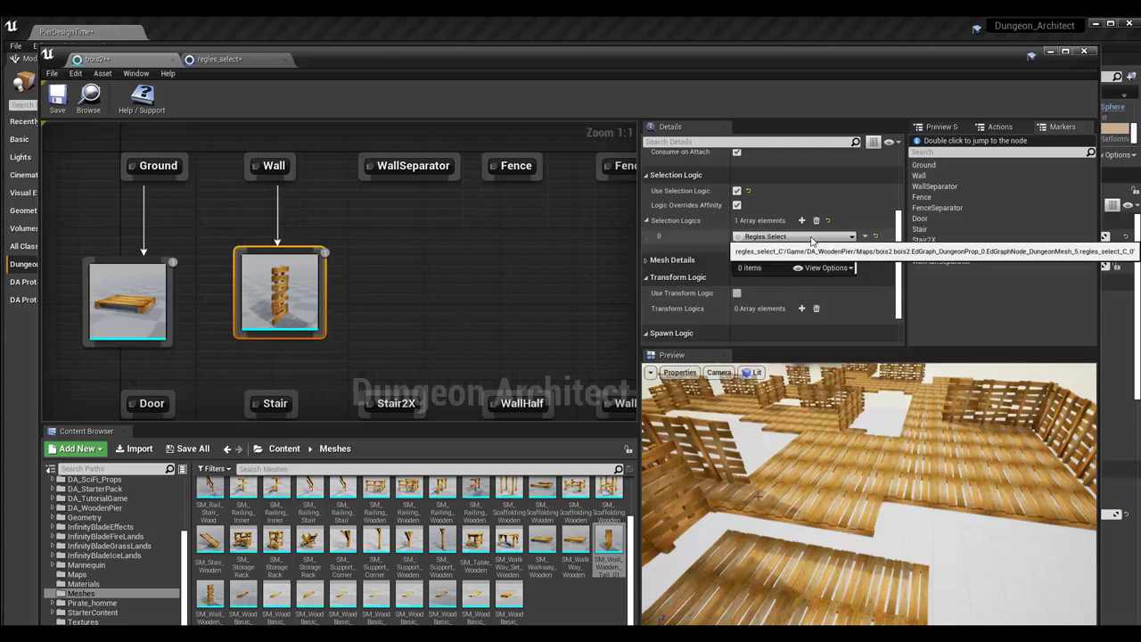
click(790, 283)
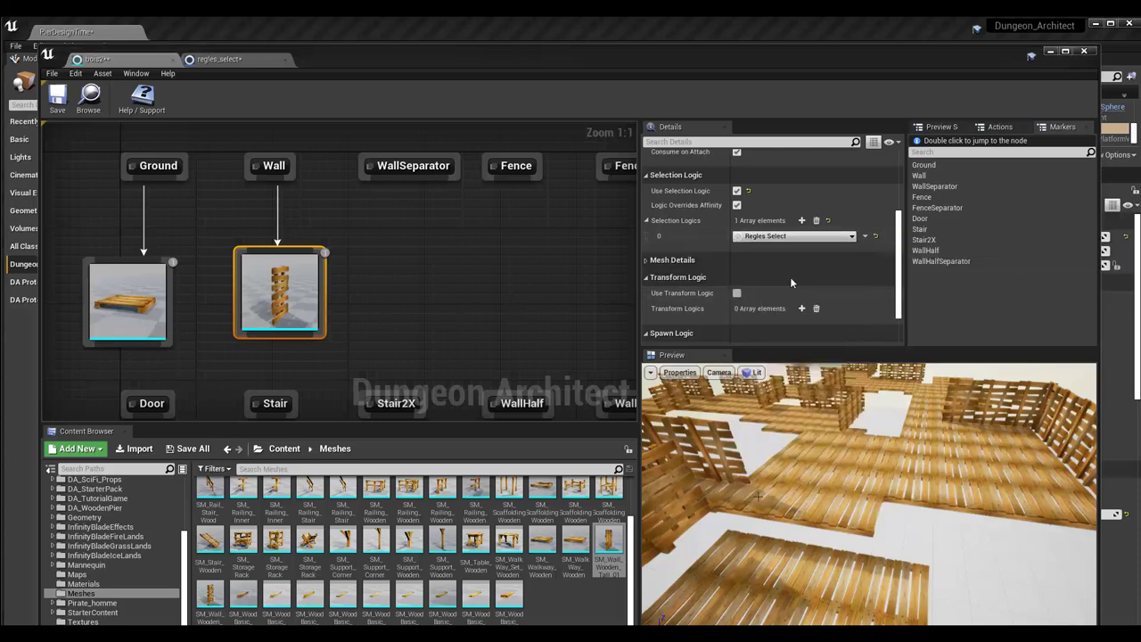
click(765, 237)
click(779, 456)
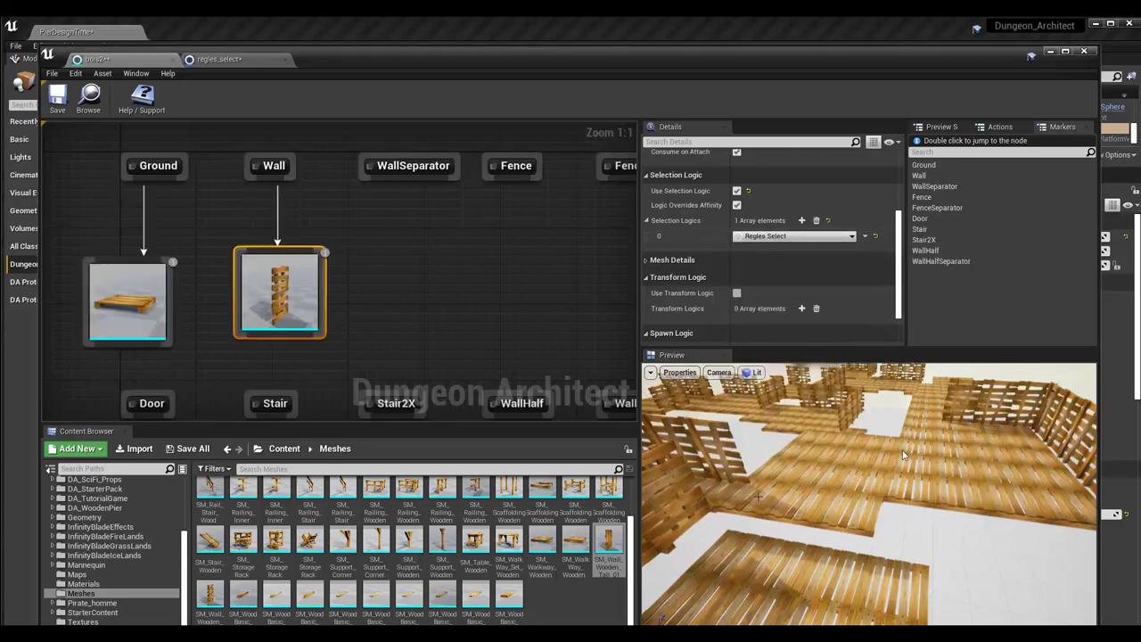
drag(903, 474, 855, 446)
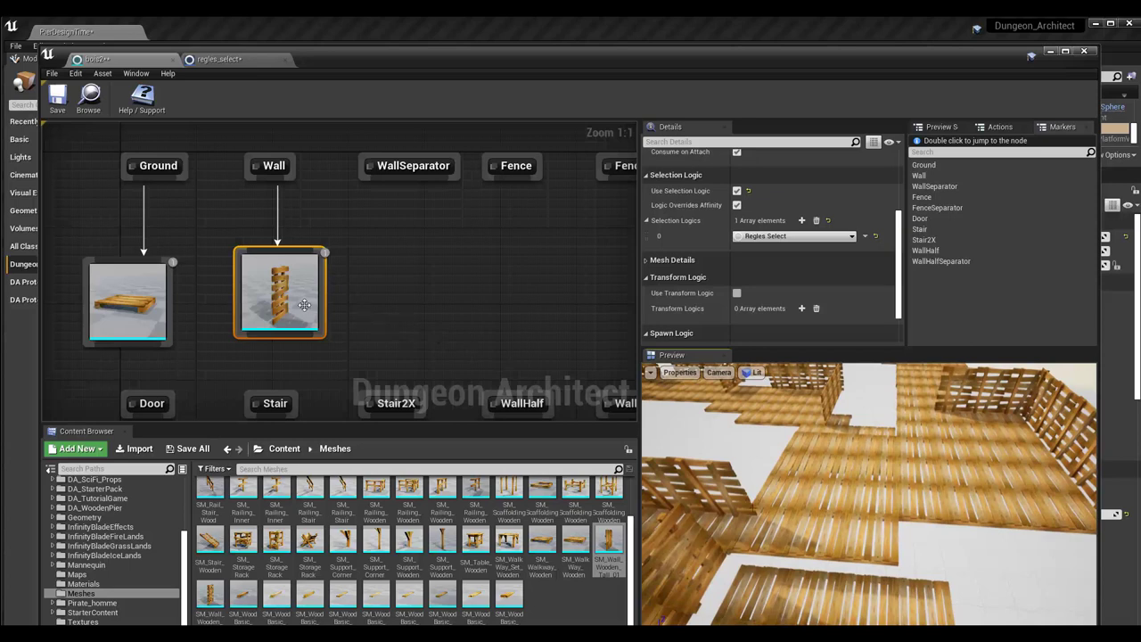
scroll(763, 280, down, 2)
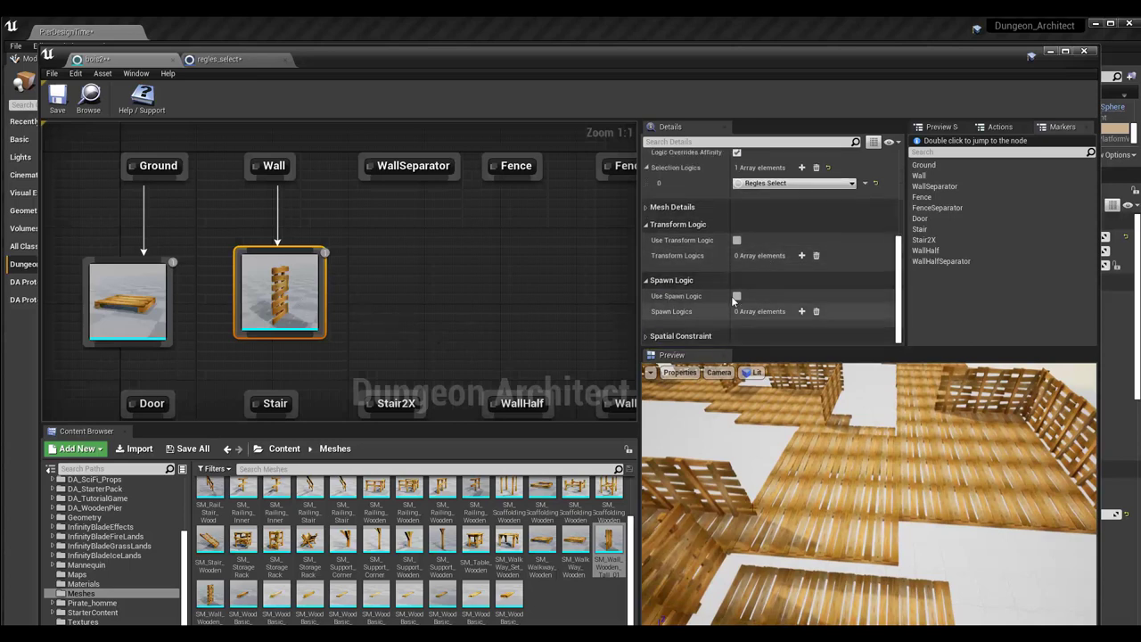
scroll(729, 300, up, 3)
scroll(729, 299, up, 2)
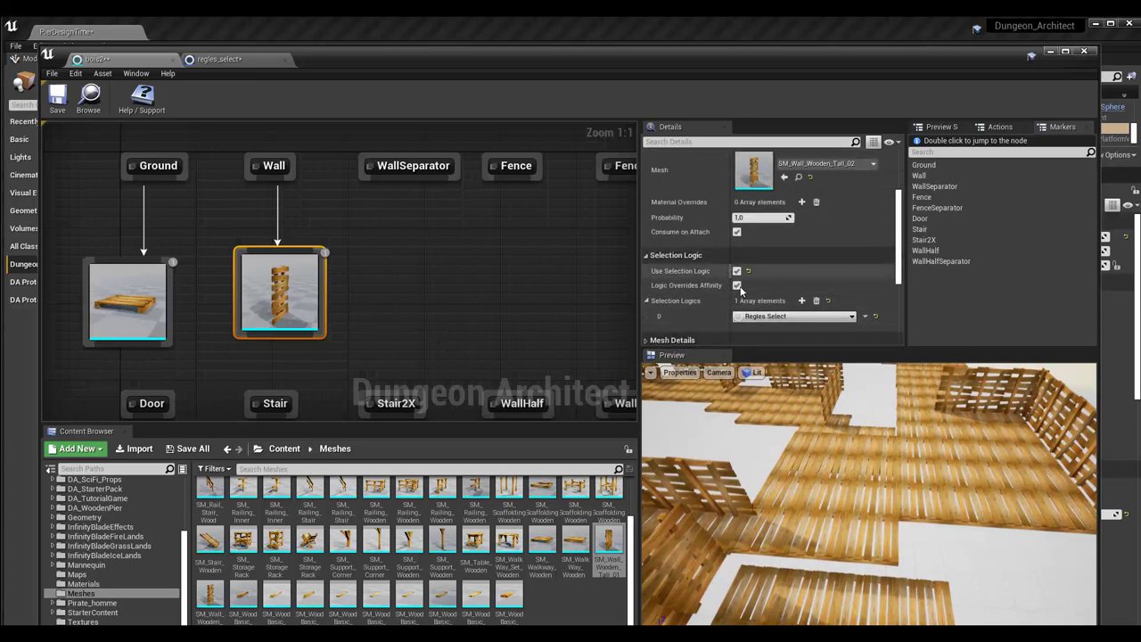
scroll(756, 288, down, 2)
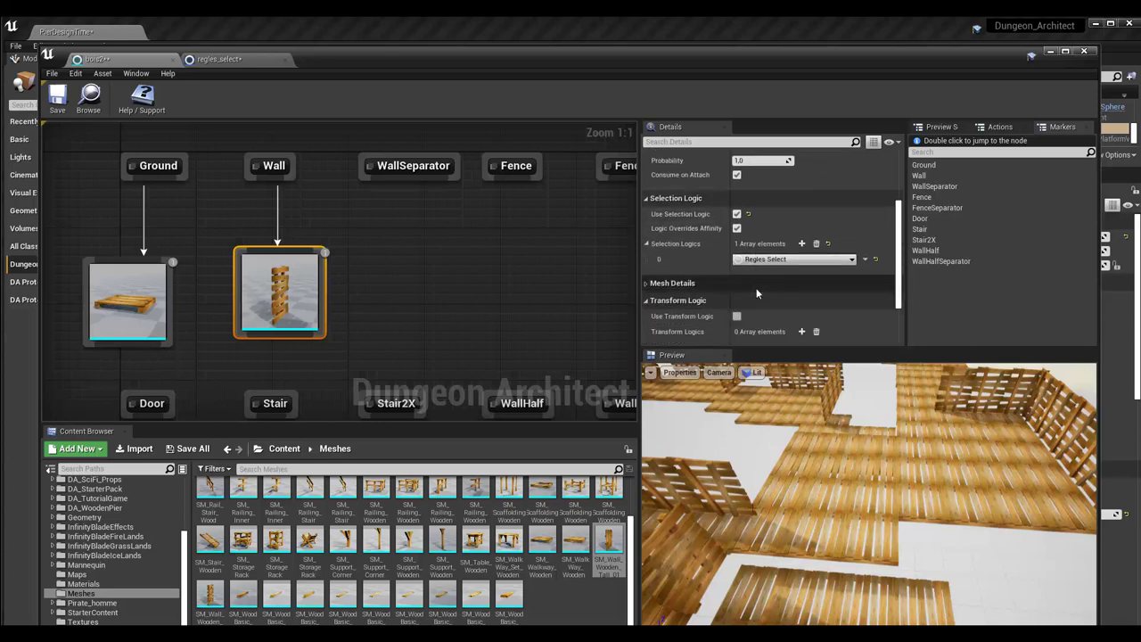
scroll(756, 288, down, 1)
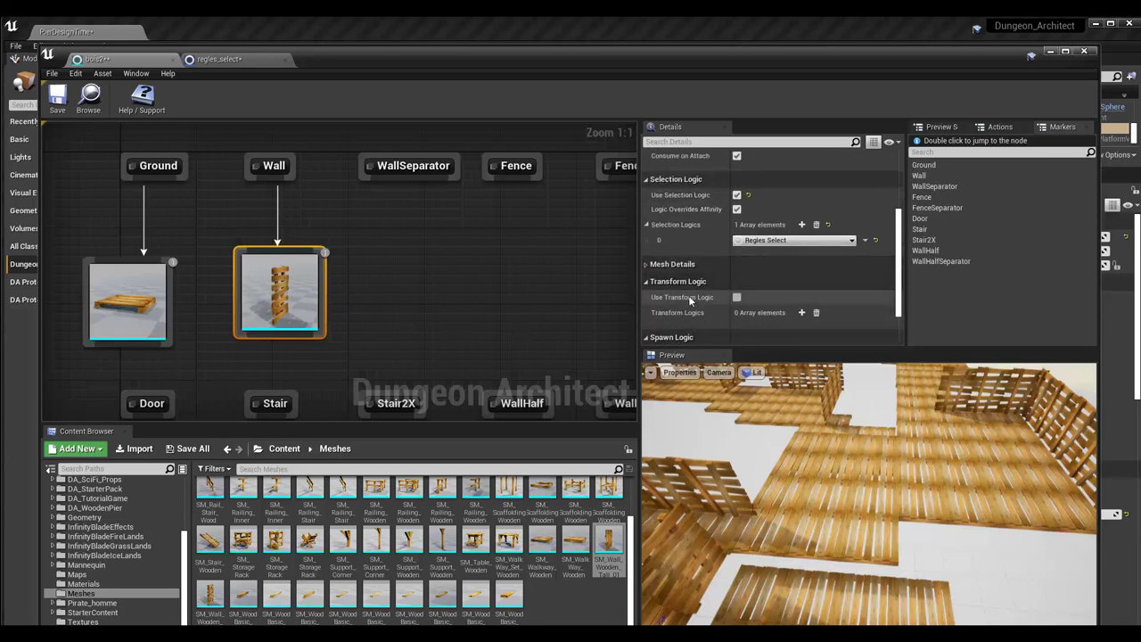
Add a BP_trans_scaleZ entry to the wall's Transform Logics and enable Use Transform Logic.
scroll(778, 319, down, 1)
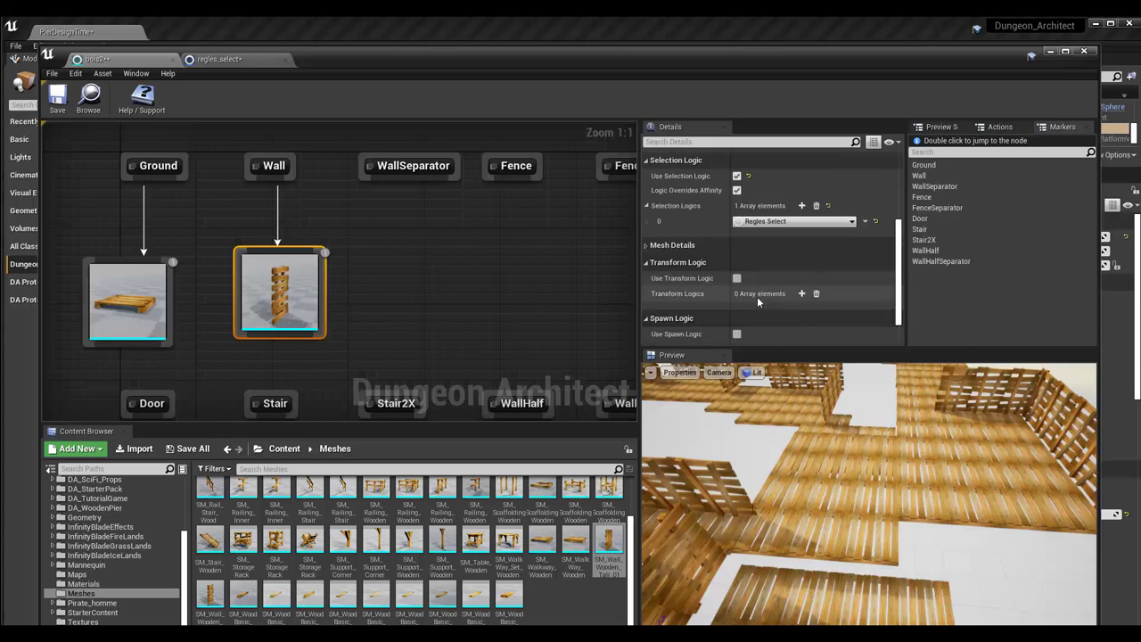
click(802, 293)
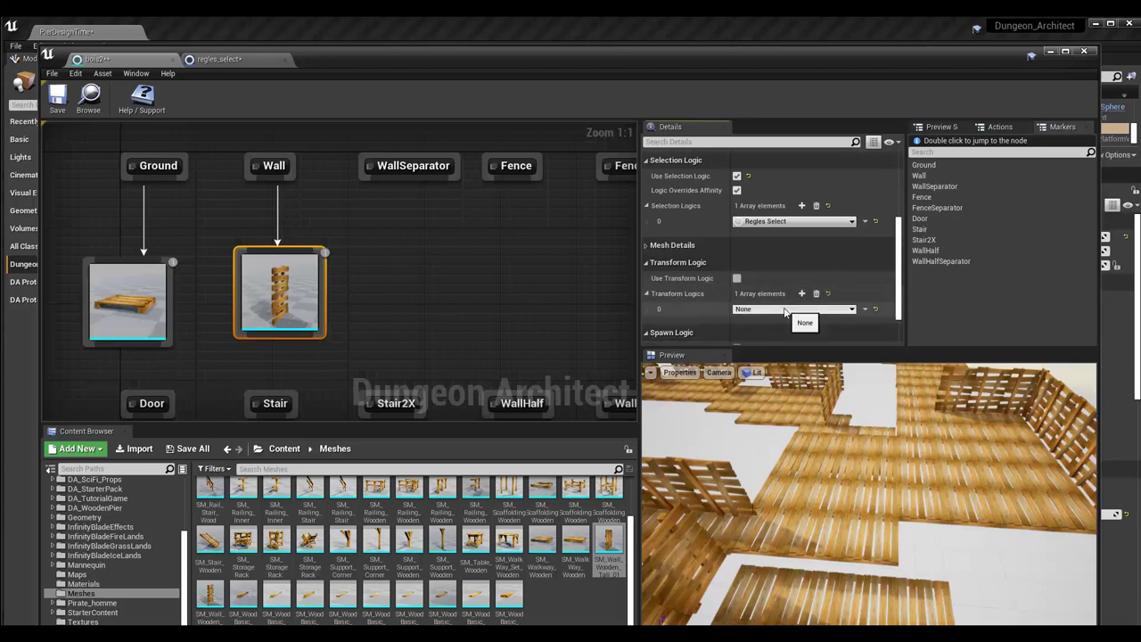
click(789, 309)
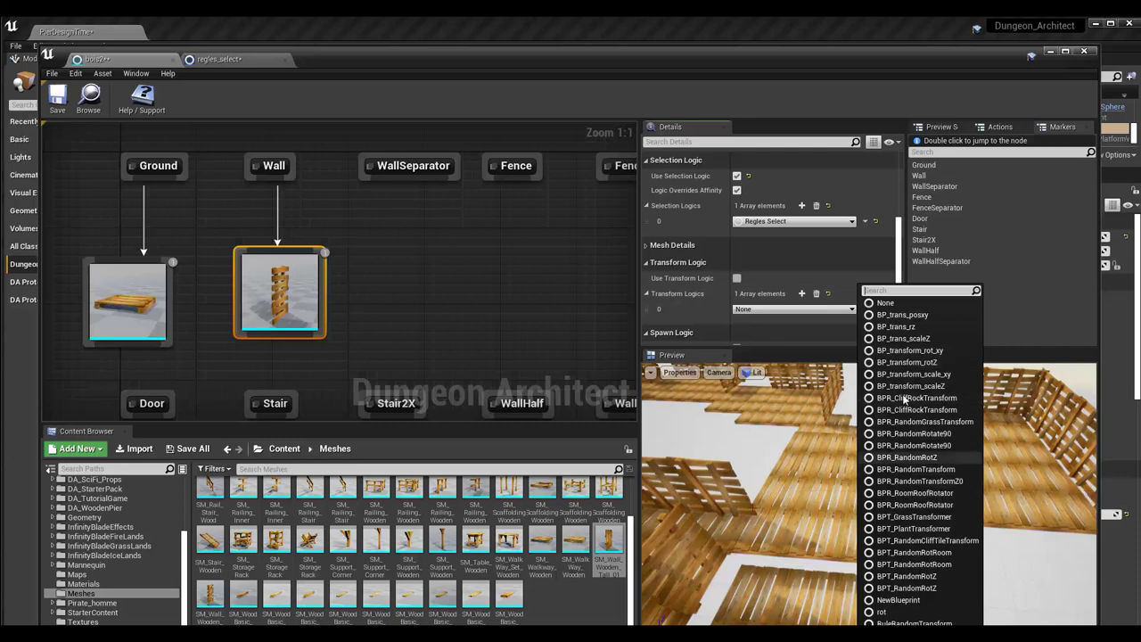
click(910, 339)
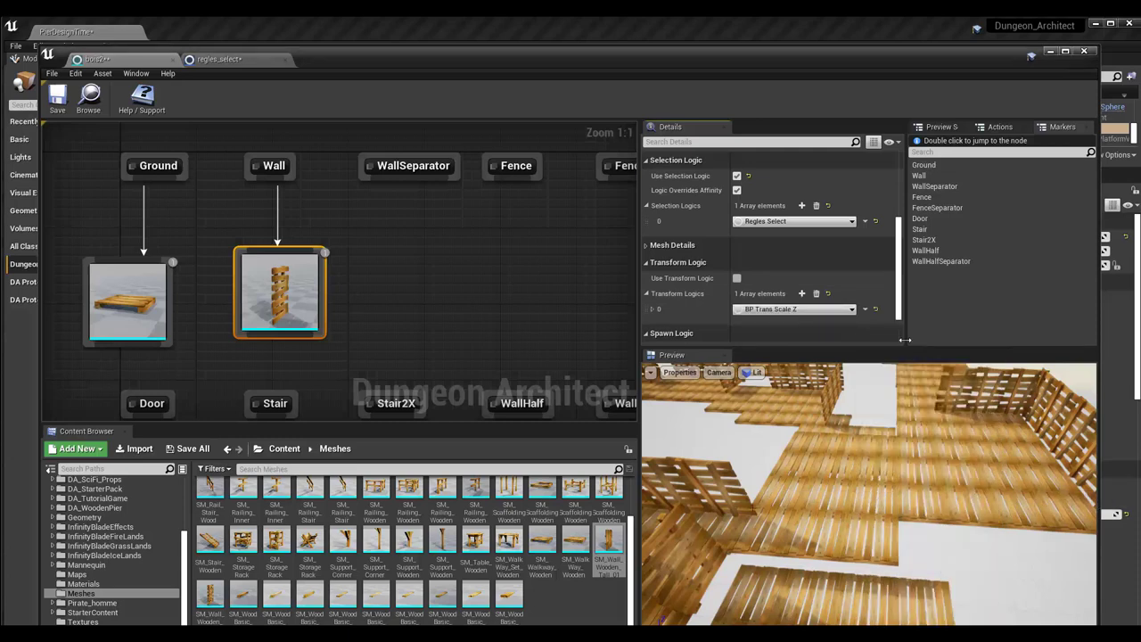
click(736, 279)
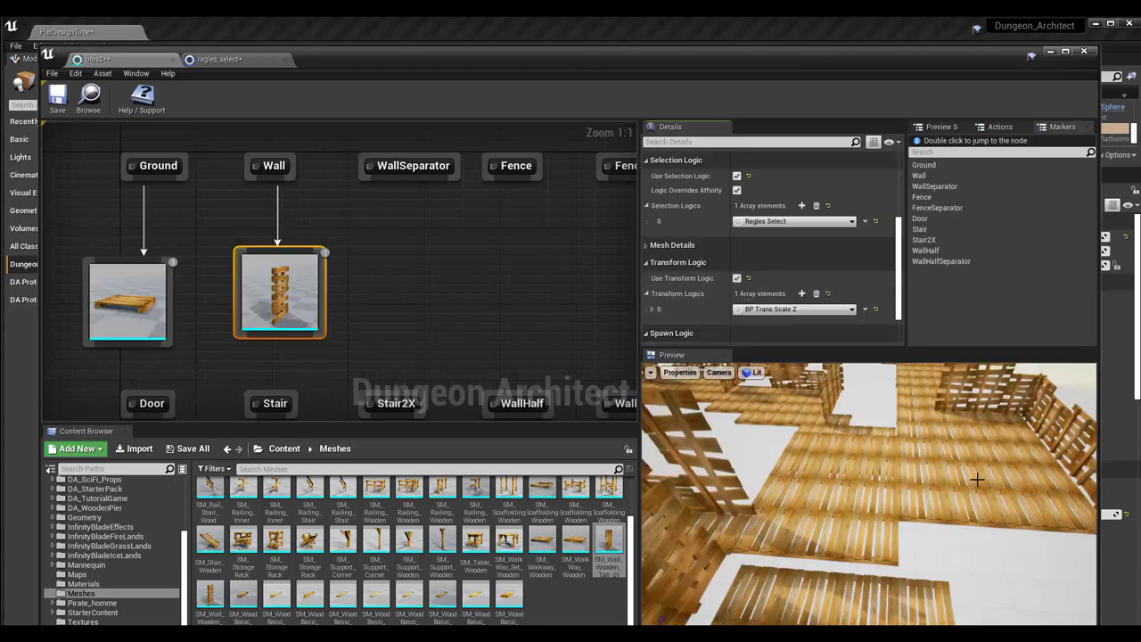
drag(977, 480, 979, 485)
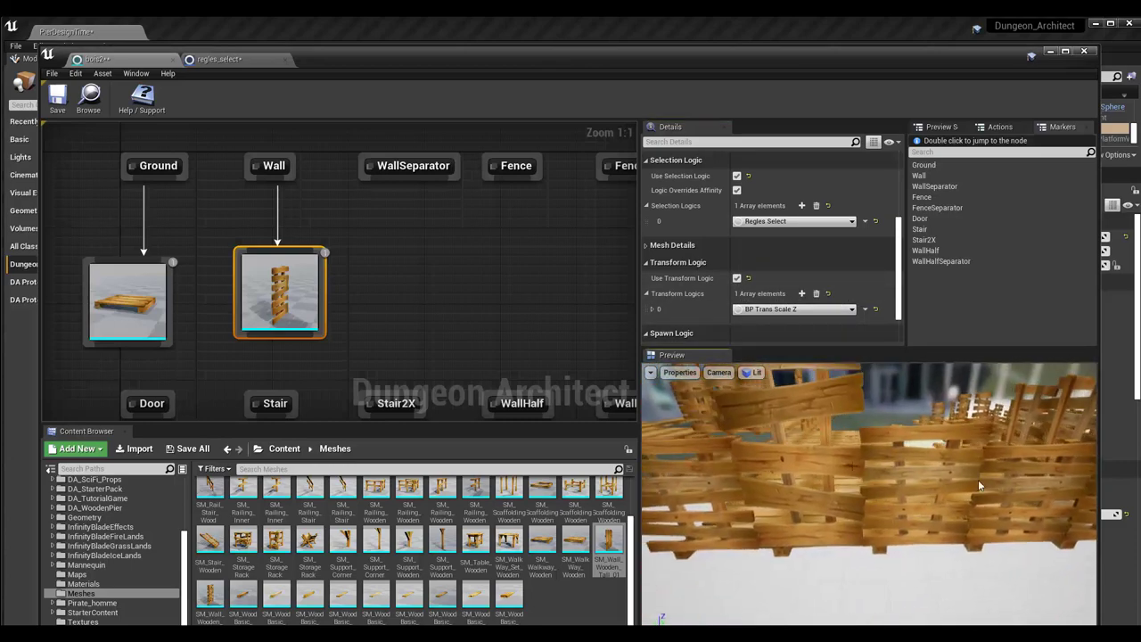
drag(959, 540, 867, 479)
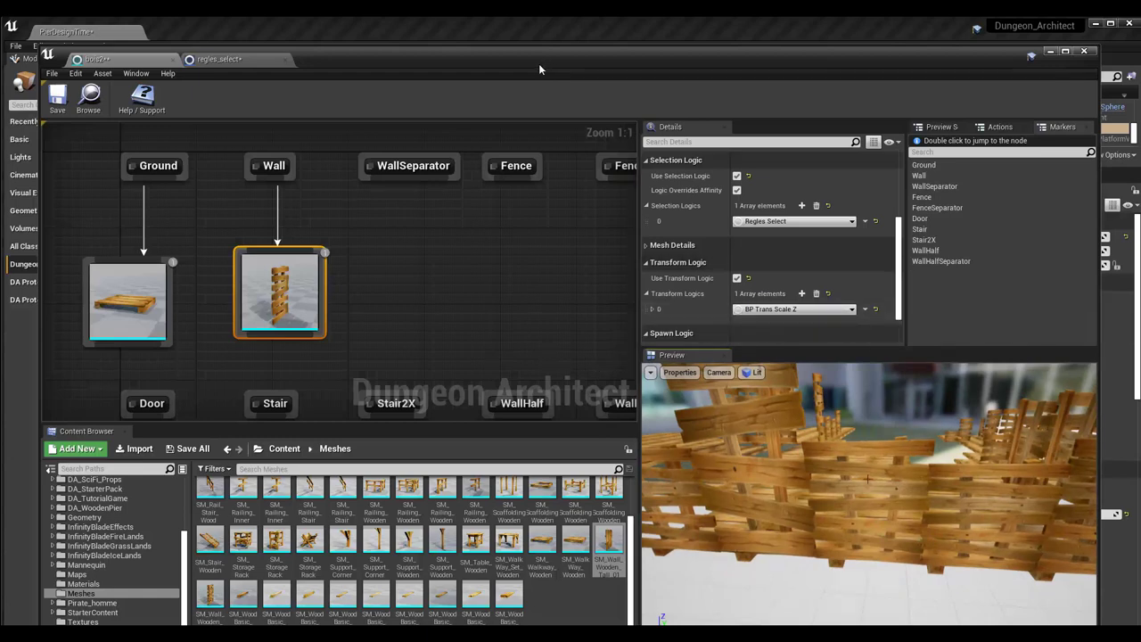
drag(539, 63, 540, 59)
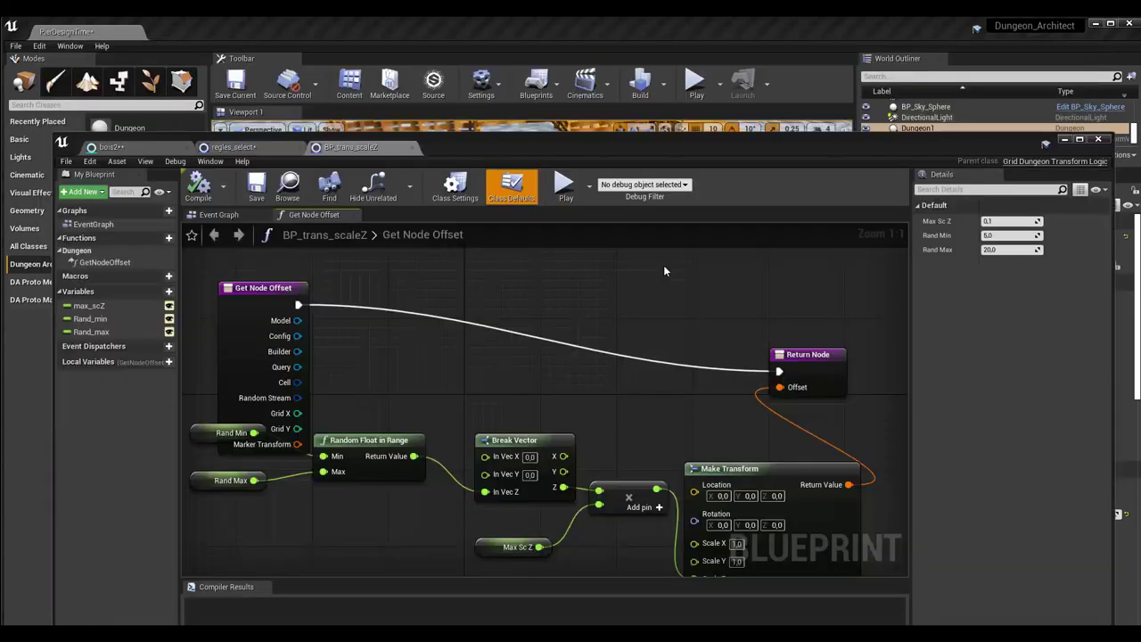
Nudge the Get Node Offset and Return nodes, then bring up BP_trans_scaleZ and lower its editor.
drag(259, 288, 259, 278)
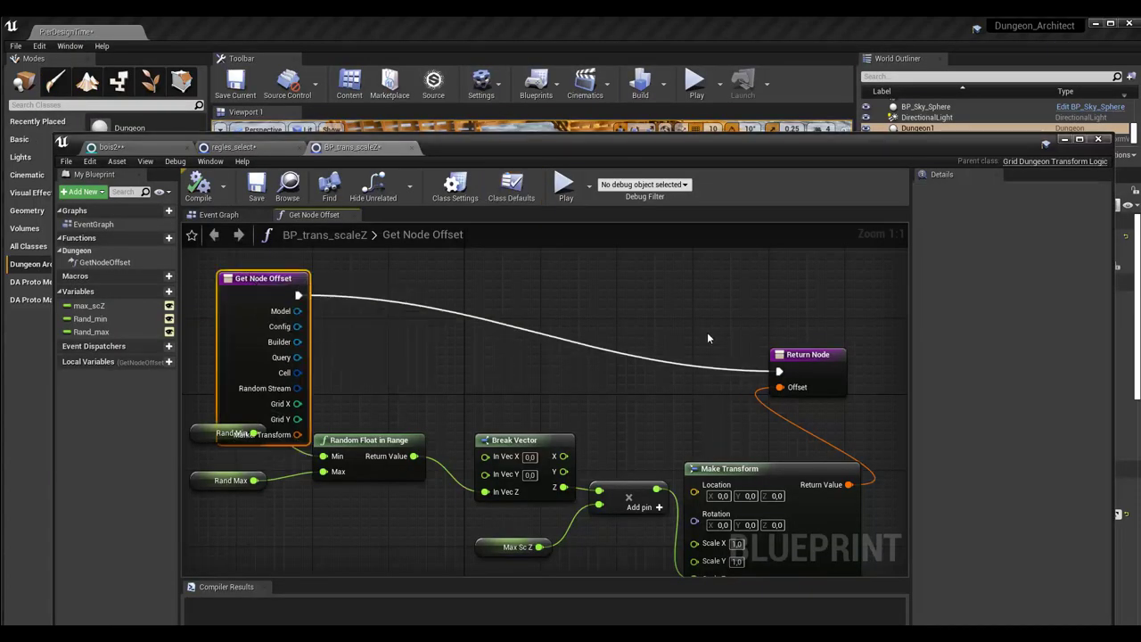
drag(806, 358, 798, 302)
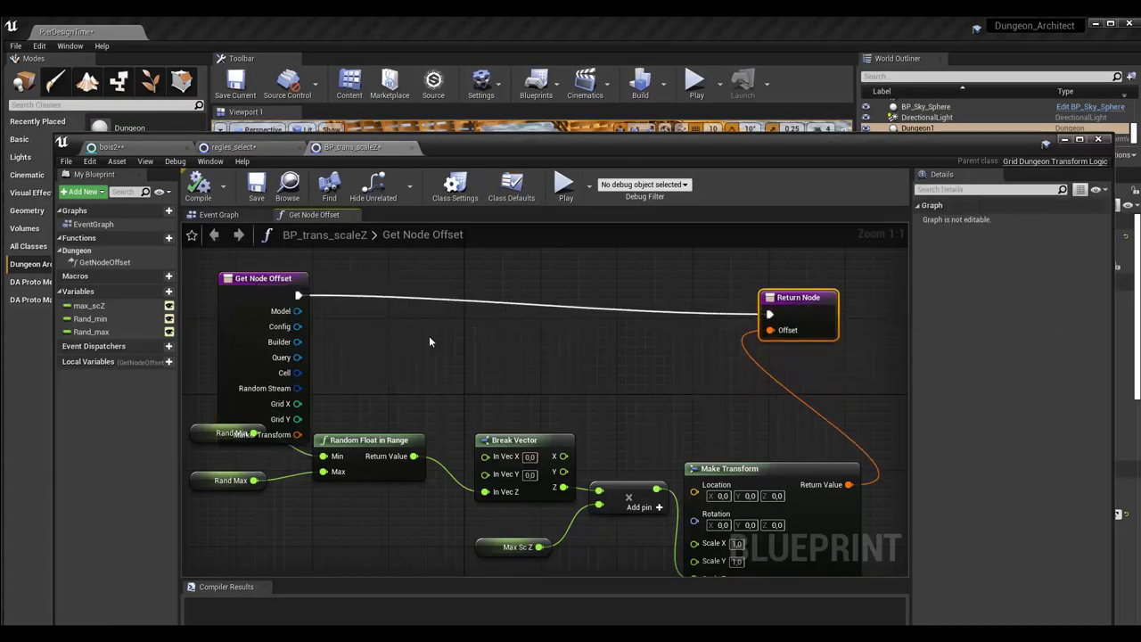
click(230, 147)
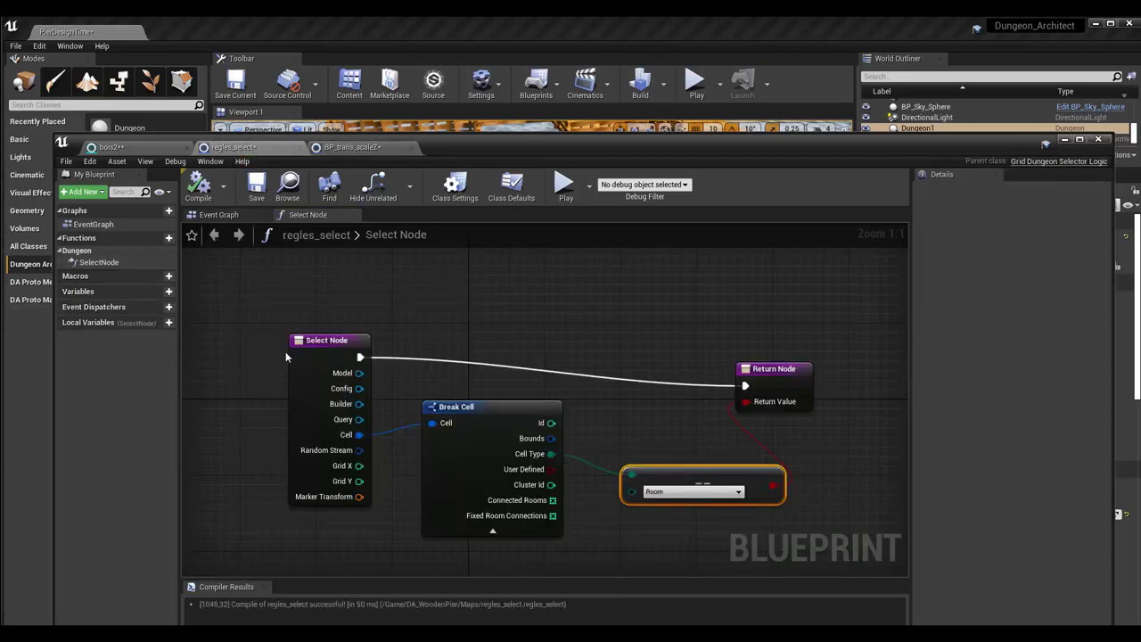
click(367, 152)
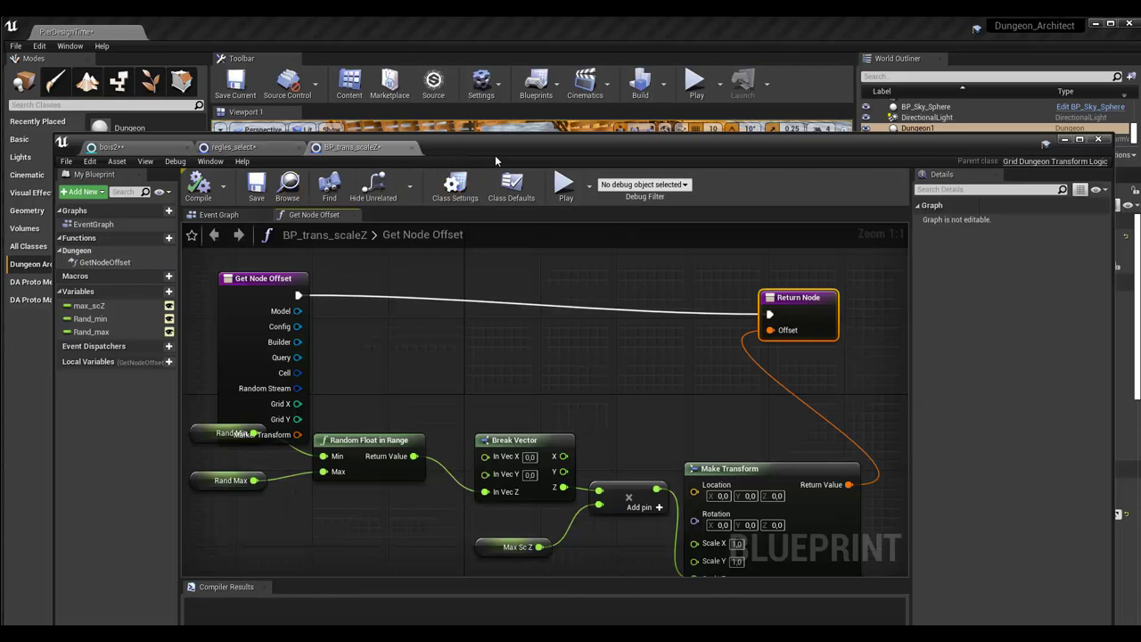
drag(498, 149, 494, 593)
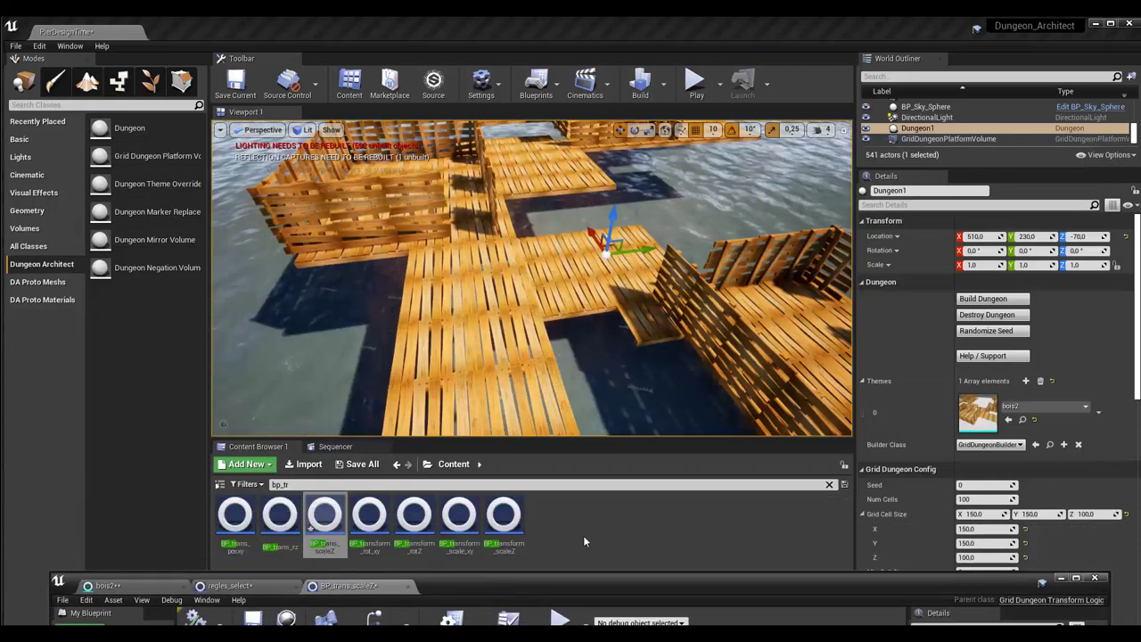
Create a new Blueprint class whose parent is Grid Dungeon Transform Logic.
right_click(585, 533)
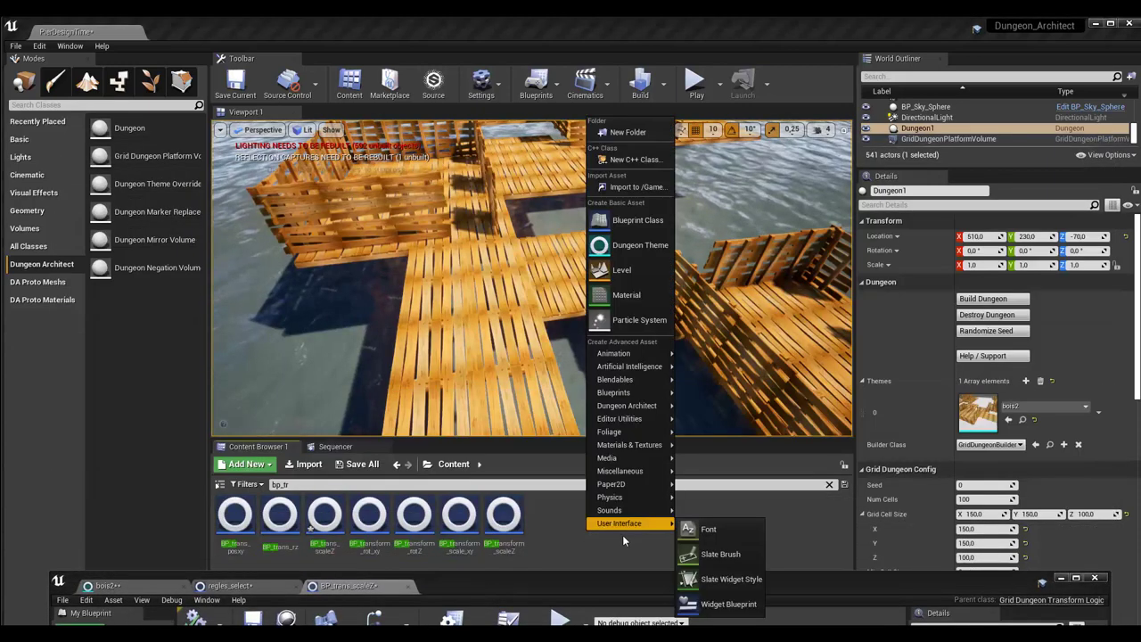
click(639, 223)
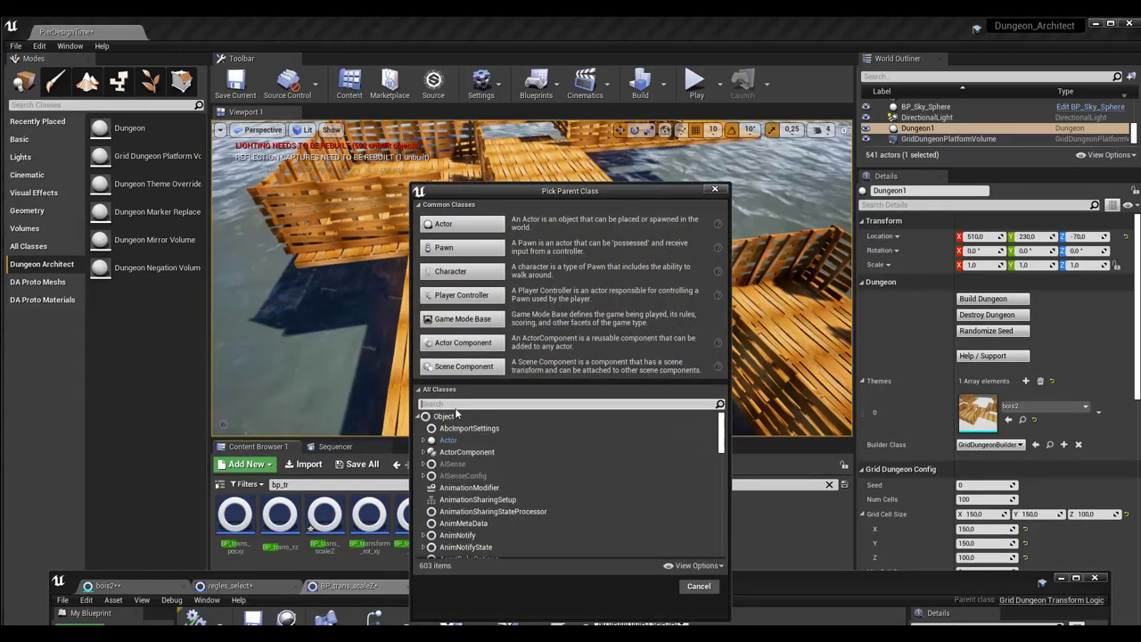
text(trans)
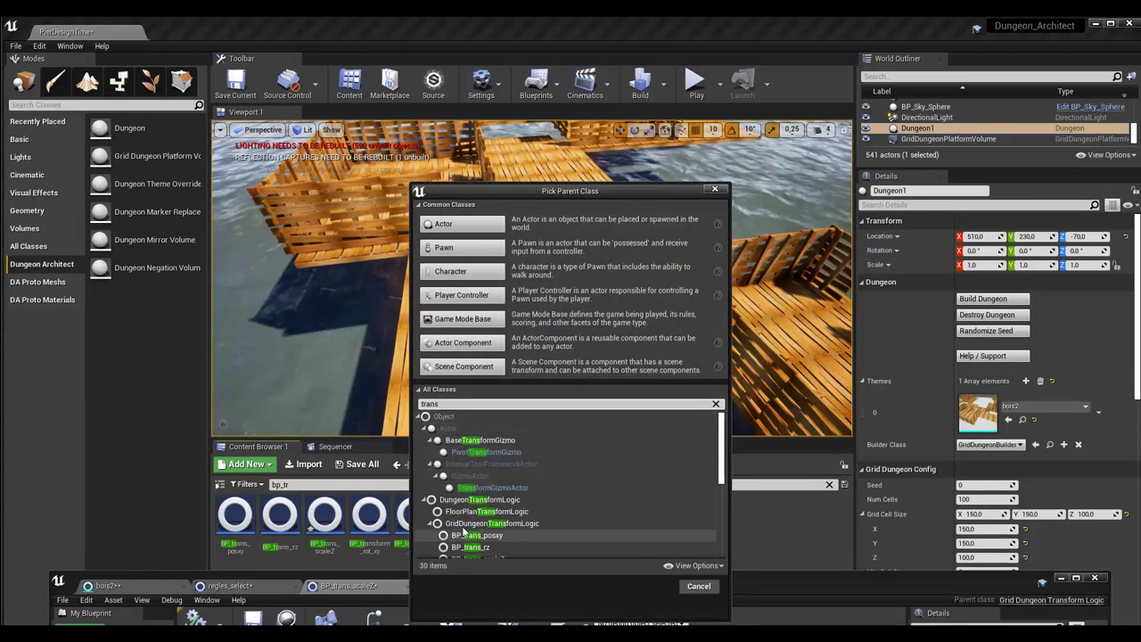
click(512, 530)
click(652, 587)
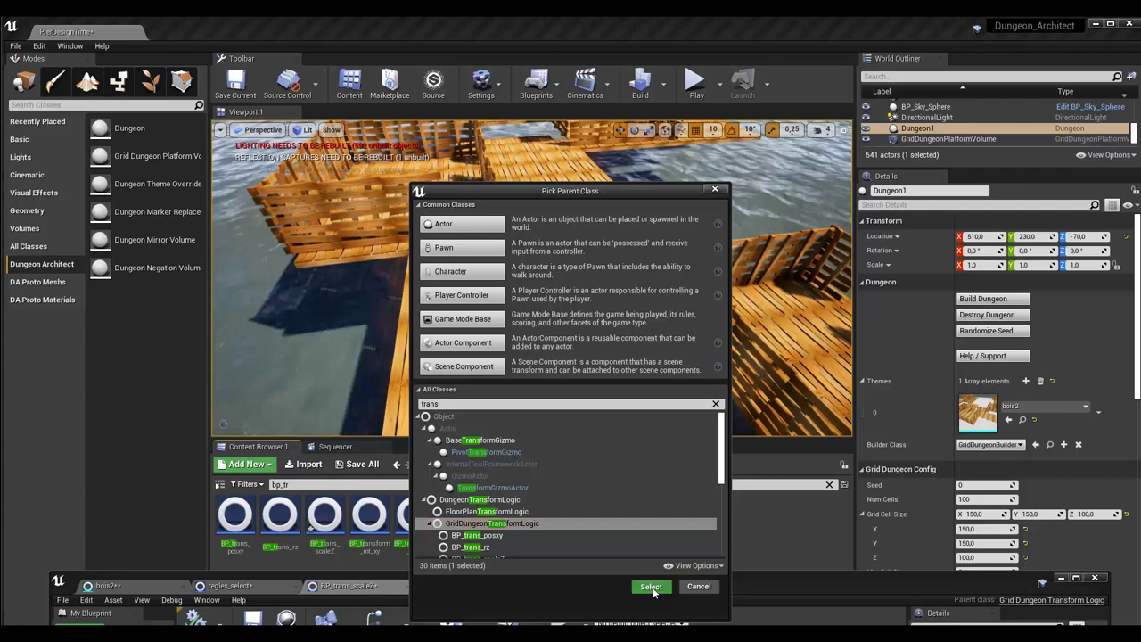
key(Return)
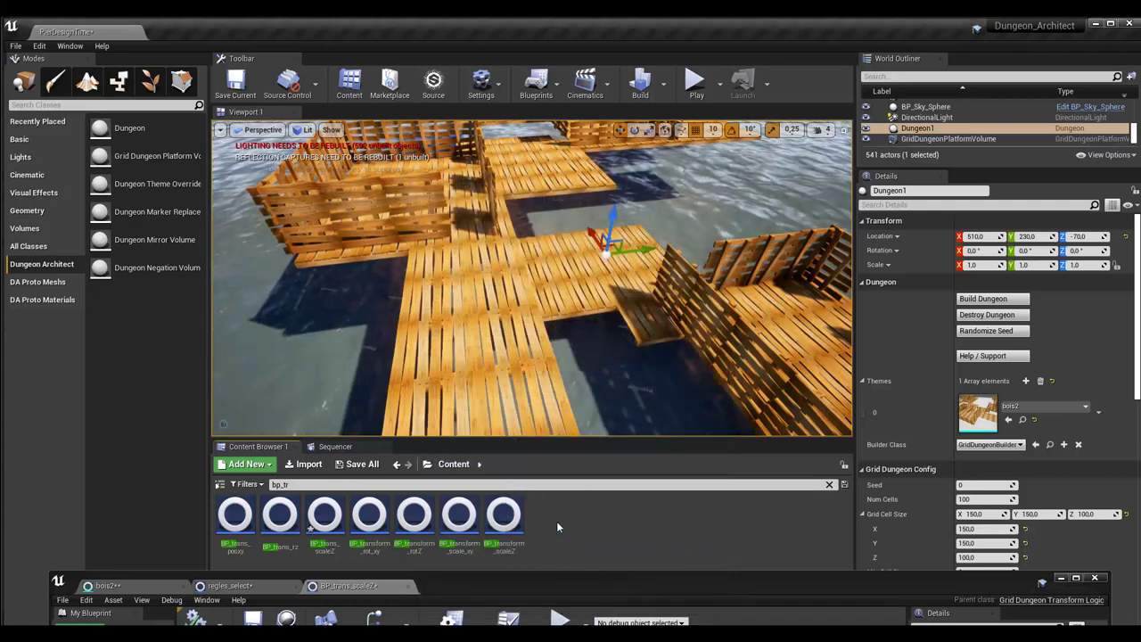
Clear the 'bp_tr' Content Browser filter and raise the BP_trans_scaleZ editor again.
click(385, 486)
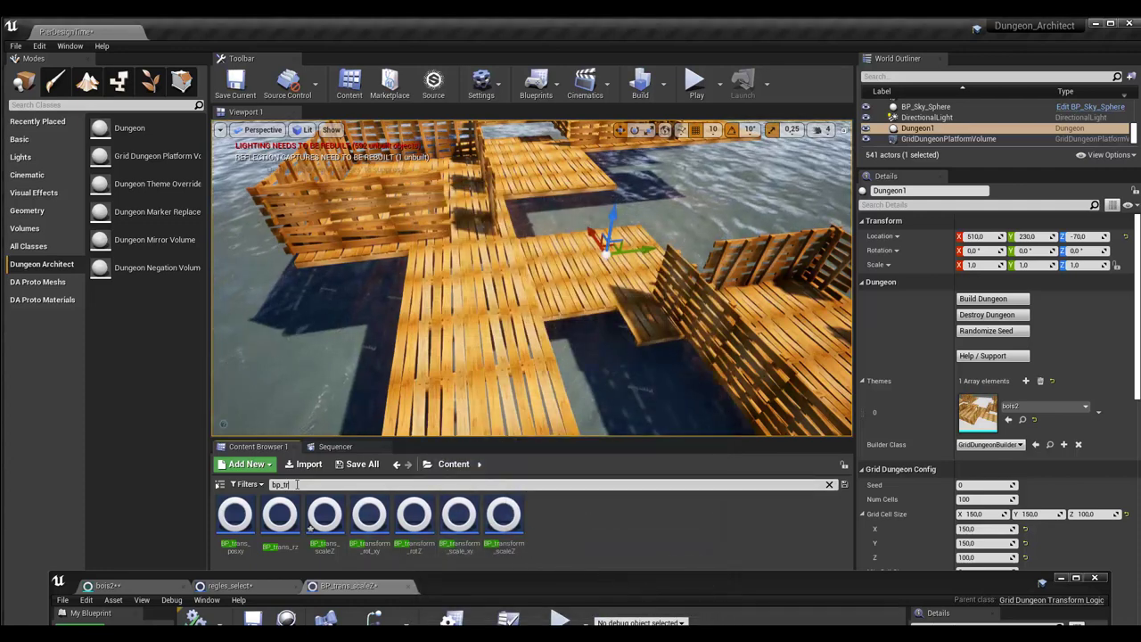
key(BackSpace)
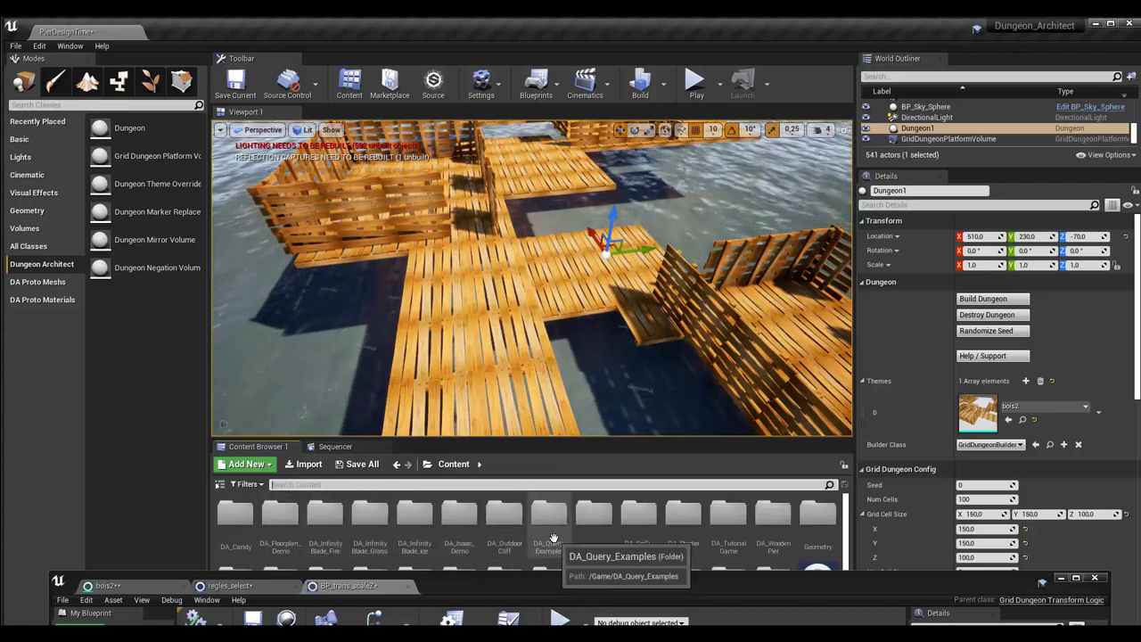
scroll(552, 535, down, 1)
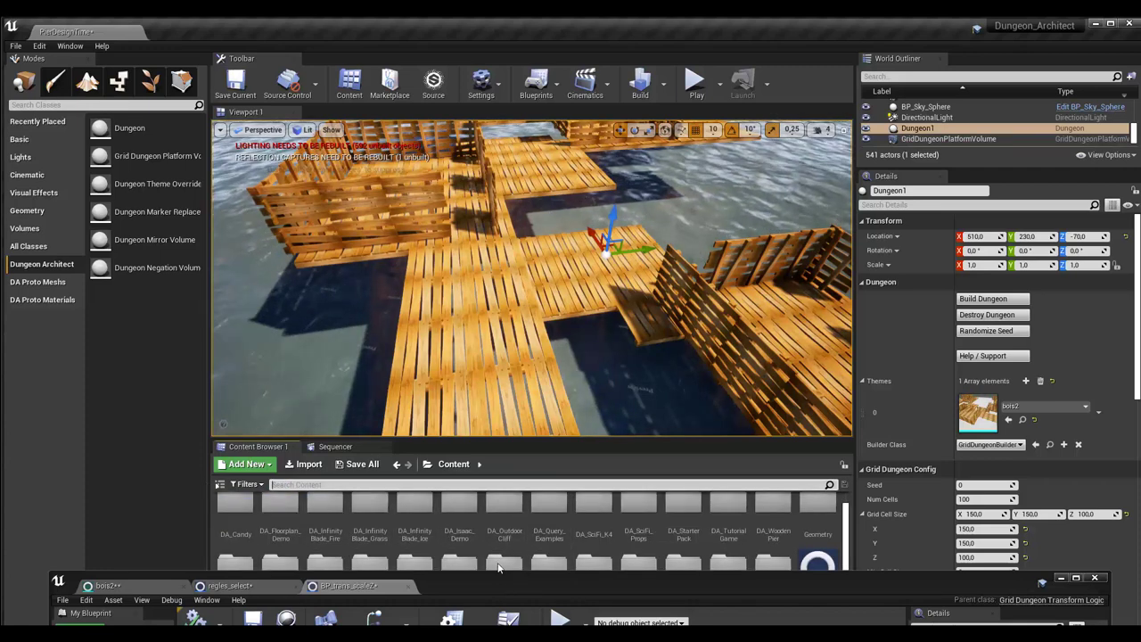
drag(497, 592, 513, 131)
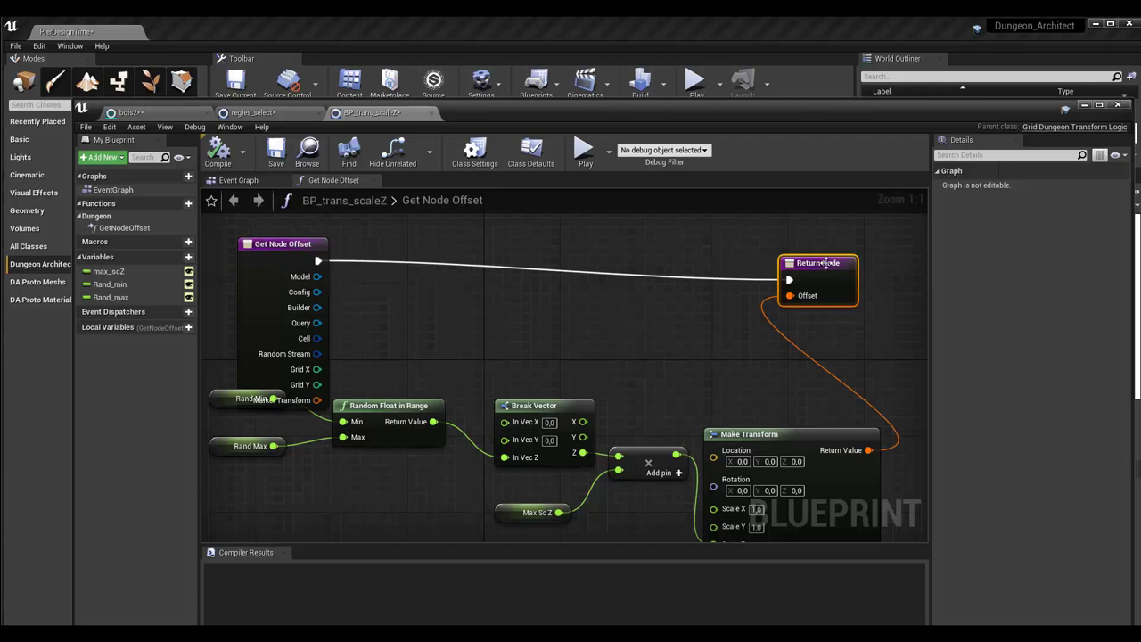
Rearrange the Return, Get Node Offset, Rand Min and Random Float in Range nodes neatly.
drag(822, 291, 822, 271)
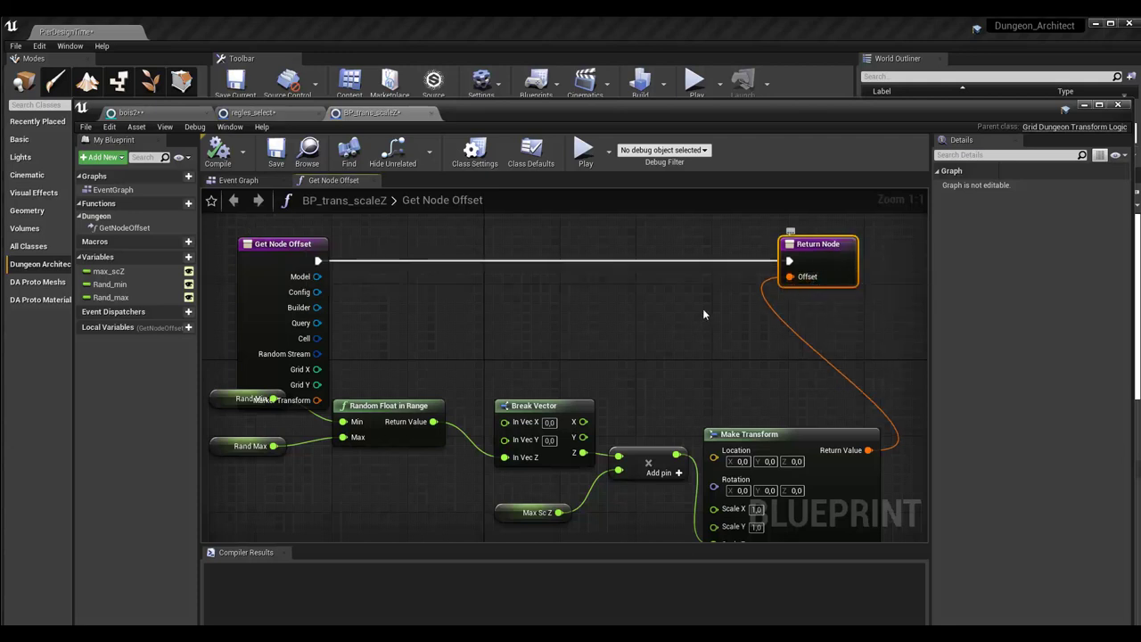
drag(280, 253, 279, 243)
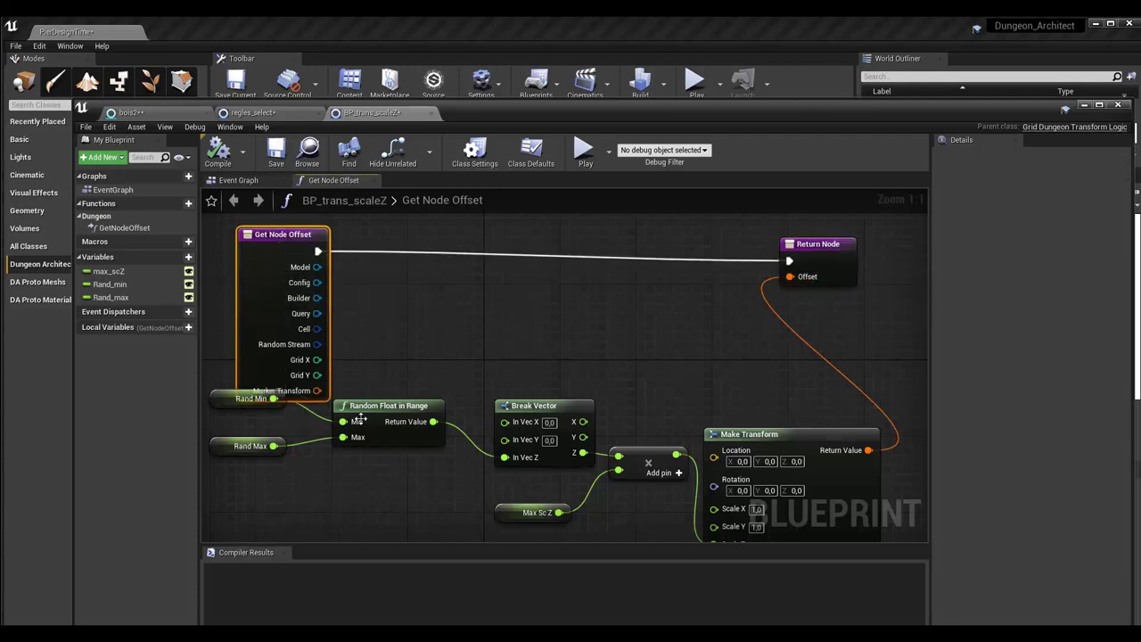
mouse_move(221, 407)
mouse_down()
mouse_move(218, 427)
mouse_move(267, 427)
mouse_move(266, 473)
mouse_up()
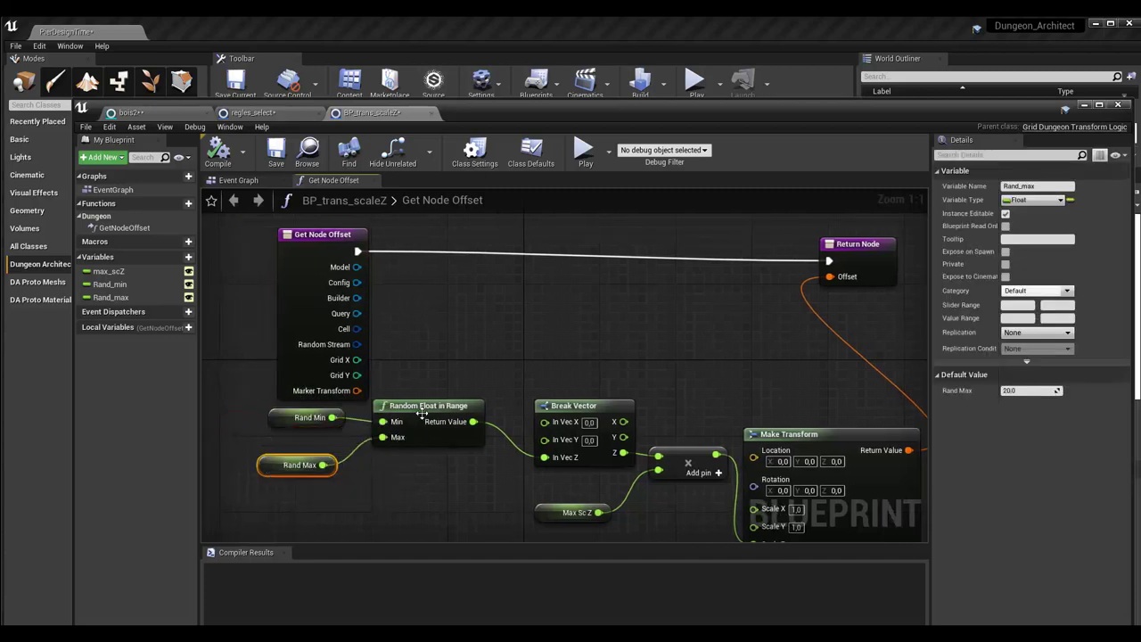
drag(419, 410, 428, 419)
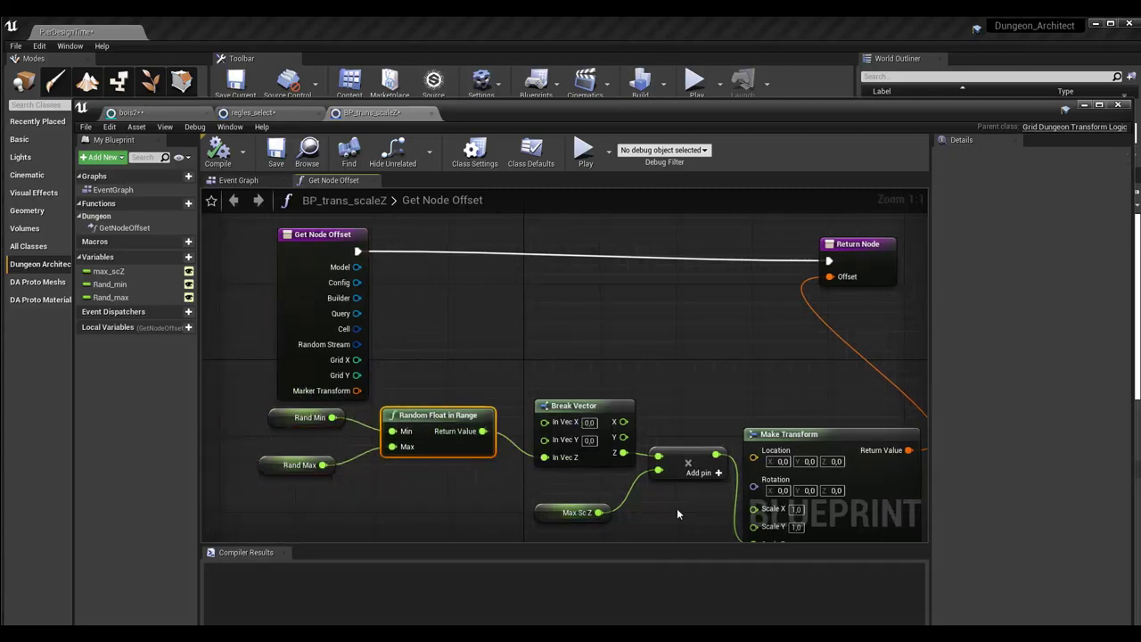
right_drag(677, 513, 640, 500)
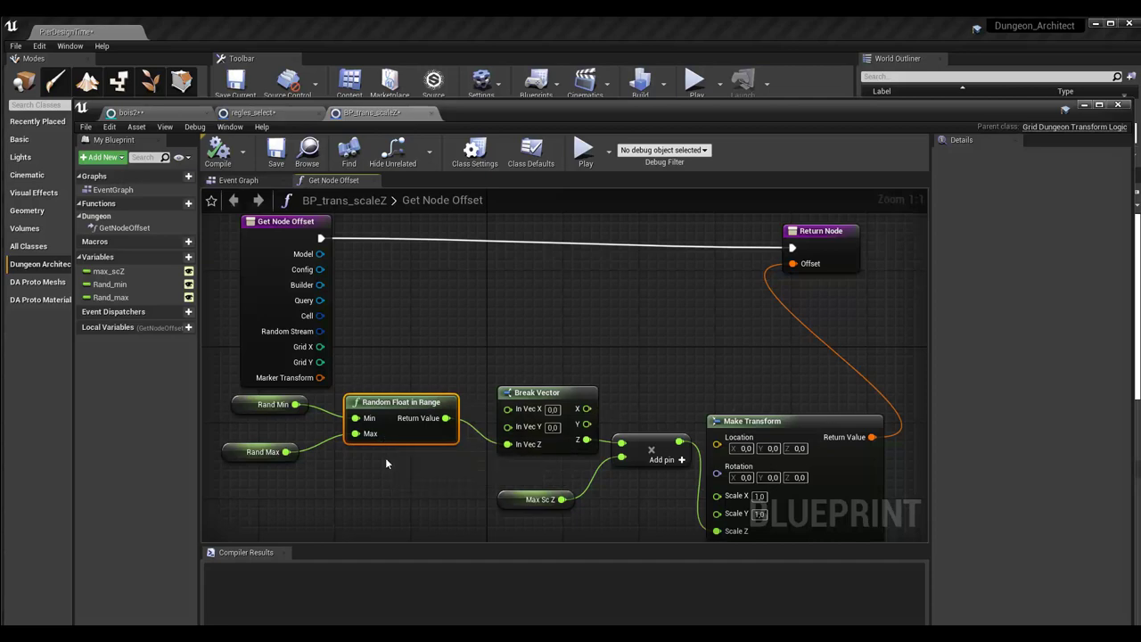
Check that Rand_min defaults to 5.0 and Rand_max to 20.0.
click(251, 406)
click(227, 451)
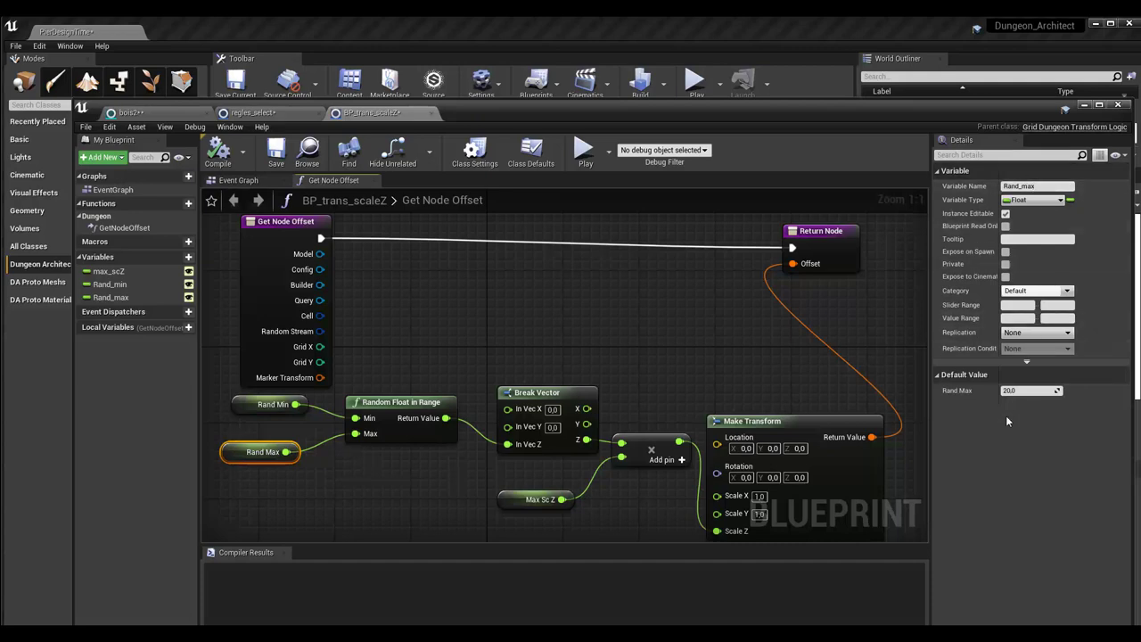
click(248, 409)
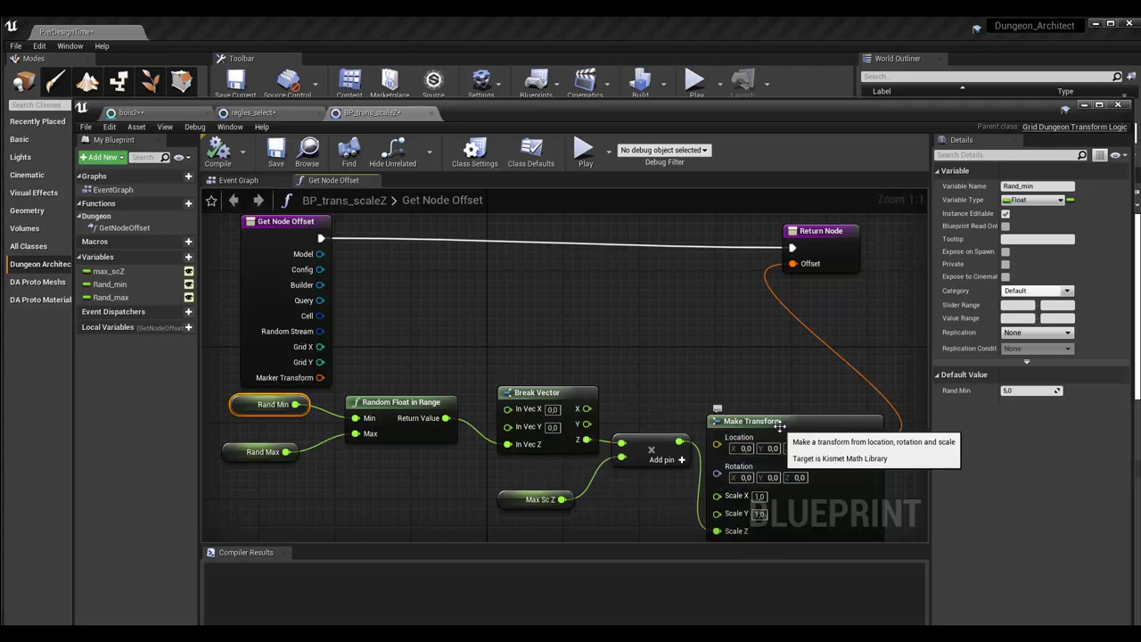
Align the Make Transform node, compile BP_trans_scaleZ successfully, and lower the editor window.
drag(753, 421, 772, 401)
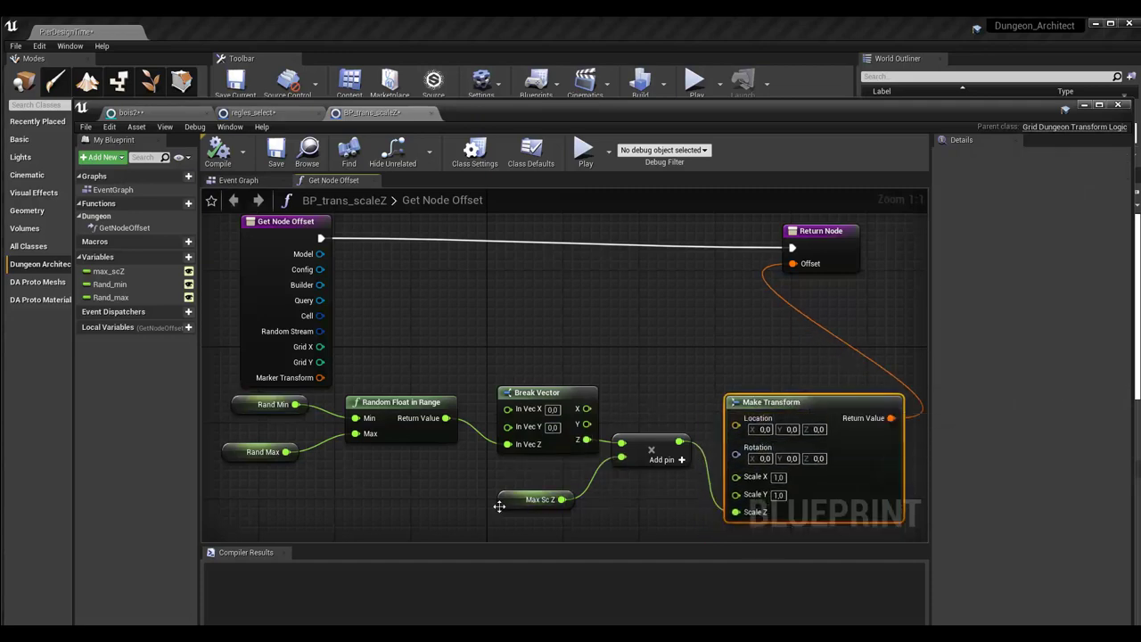
drag(773, 412, 754, 411)
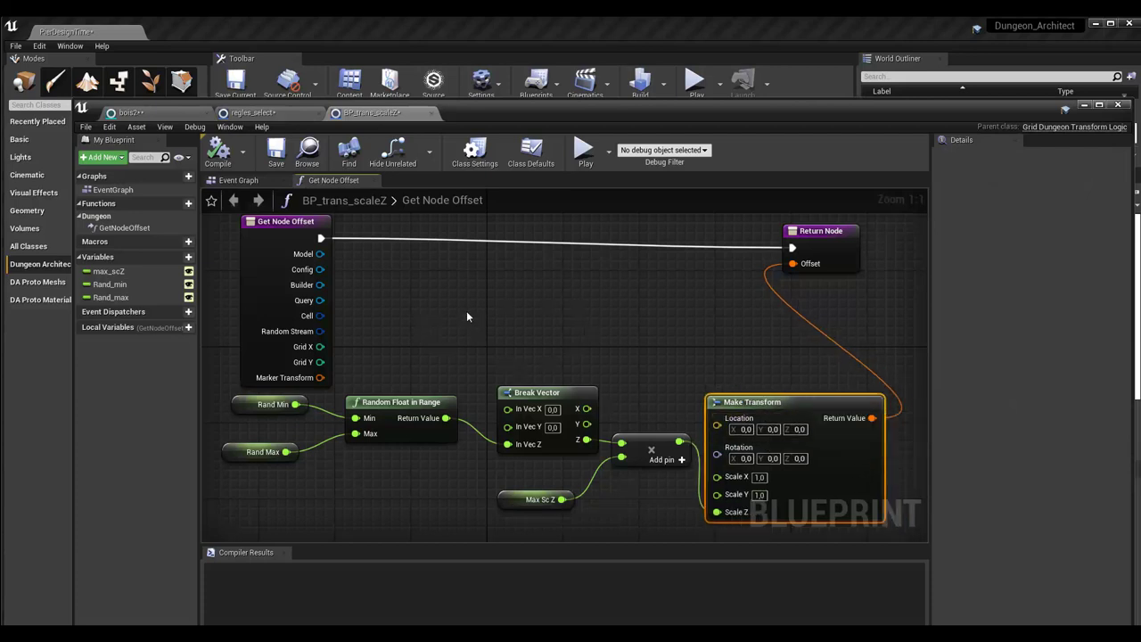
click(219, 154)
mouse_move(598, 121)
mouse_down()
mouse_move(605, 424)
mouse_move(598, 114)
mouse_up()
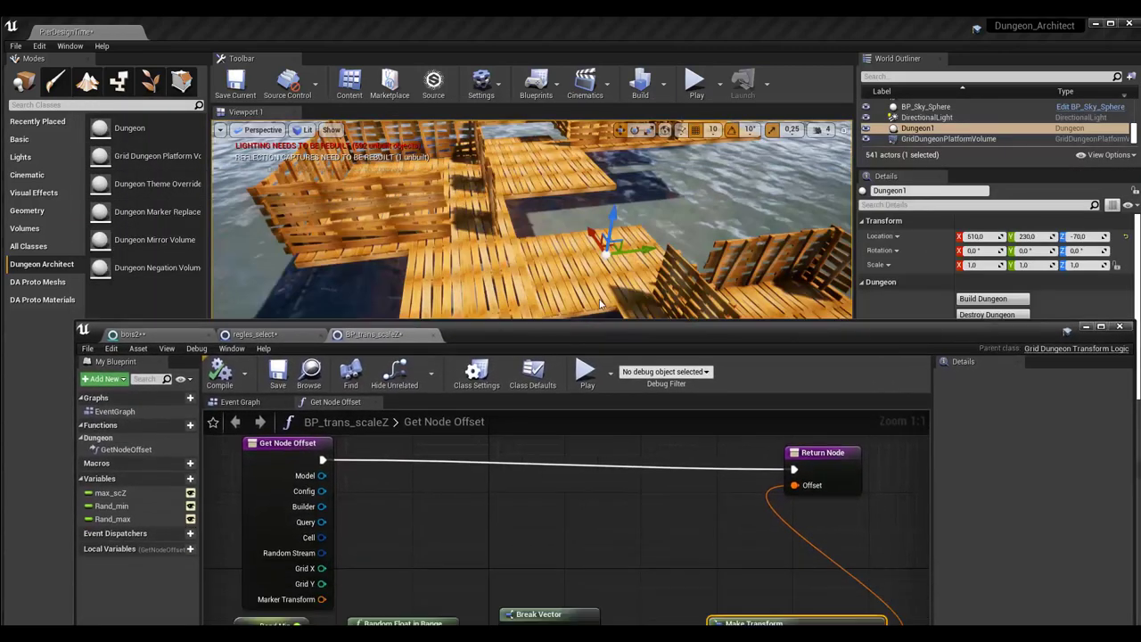
Change the Rand_max variable's default value from 20.0 to 100.0.
click(251, 409)
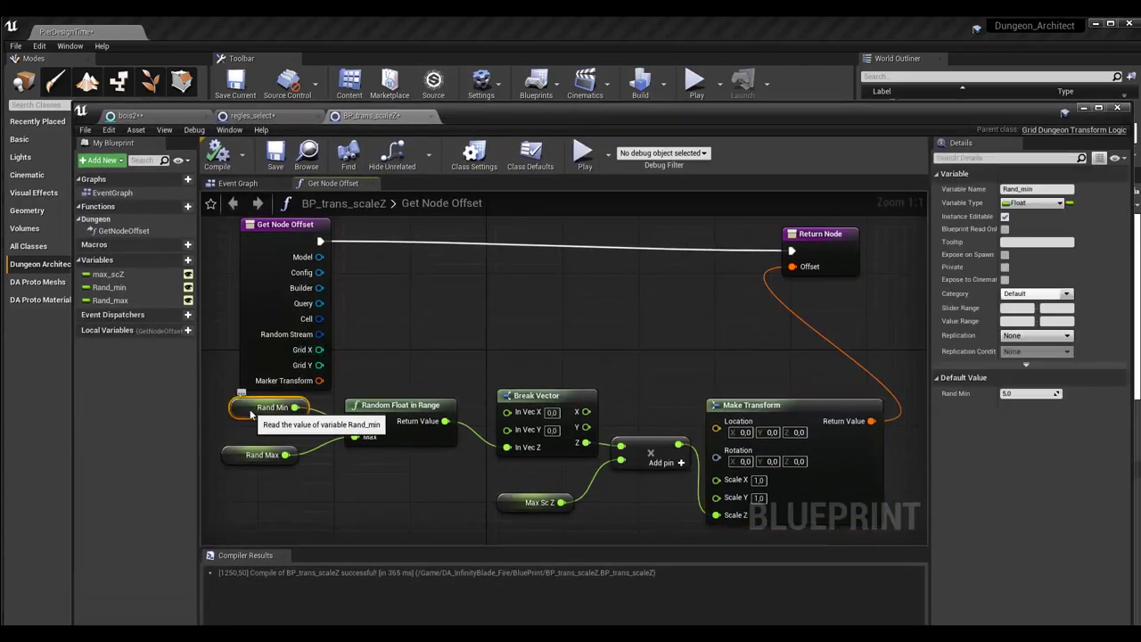
click(235, 456)
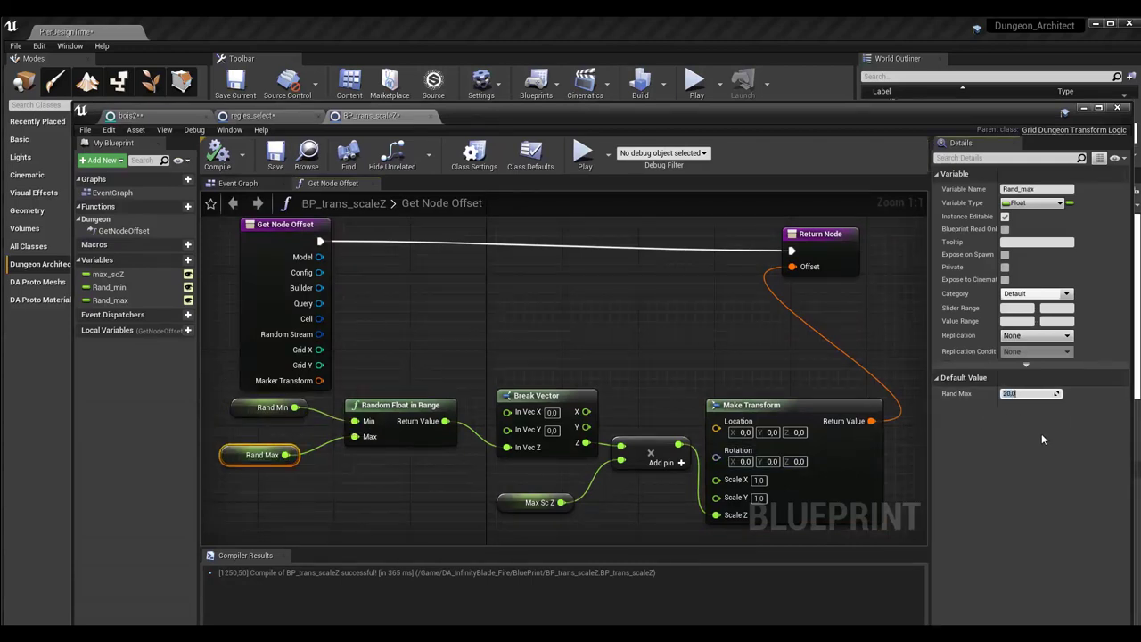
text(100)
key(Return)
drag(610, 112, 630, 66)
Orbit the bois2 theme preview to inspect the wooden walls, then lower the theme editor.
click(192, 70)
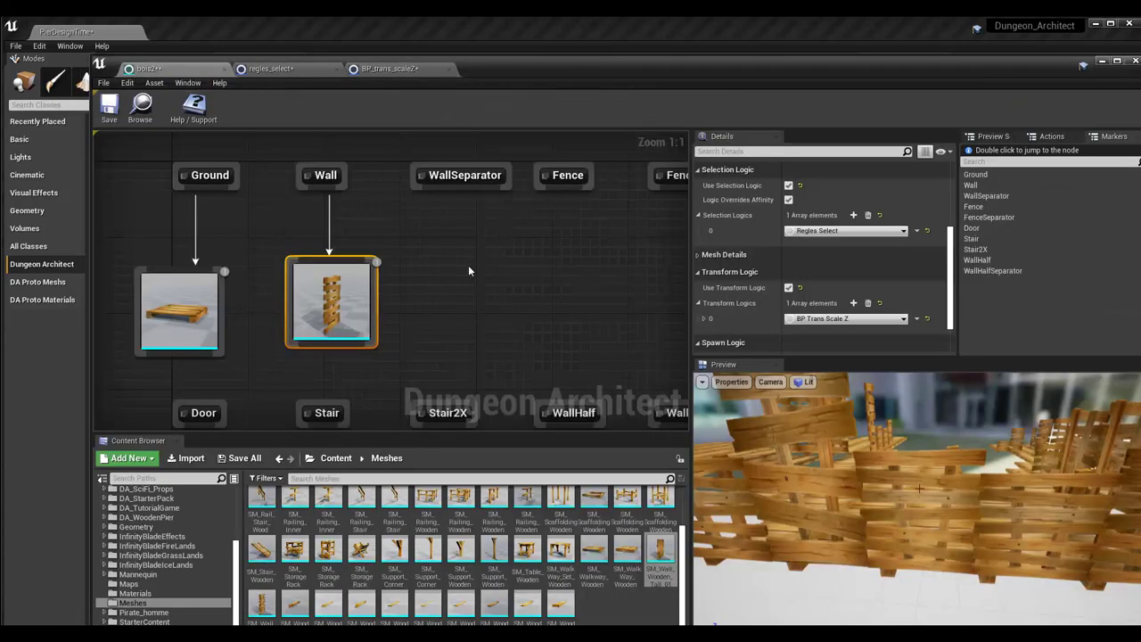
mouse_move(872, 480)
mouse_down()
mouse_move(906, 489)
mouse_move(853, 419)
mouse_up()
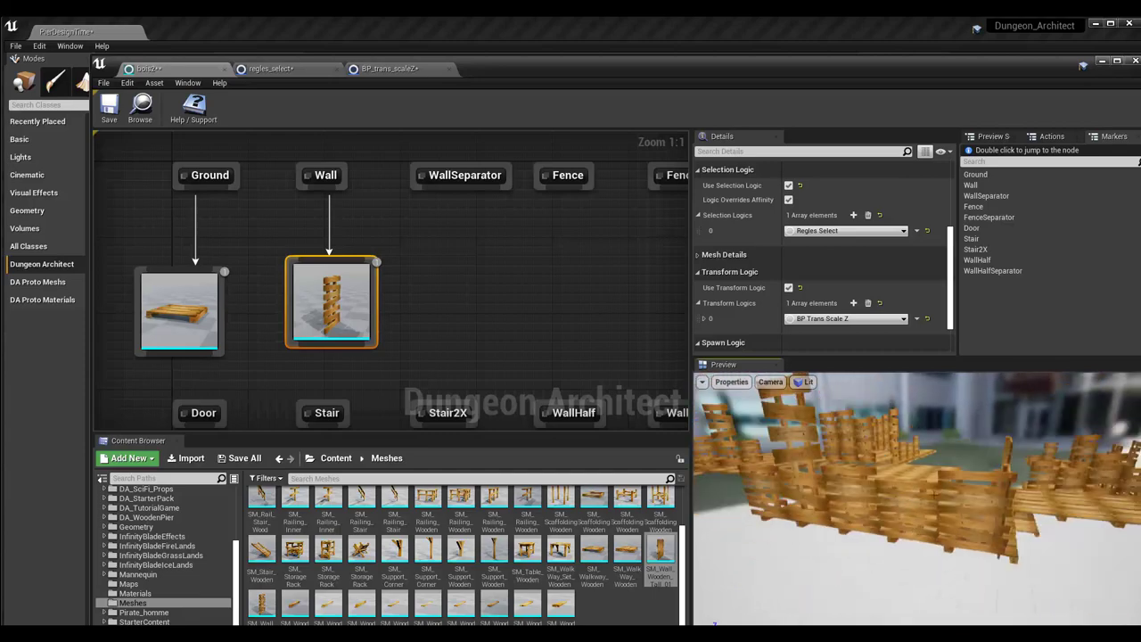
mouse_move(885, 477)
mouse_down()
mouse_move(919, 485)
mouse_move(859, 501)
mouse_move(879, 484)
mouse_up()
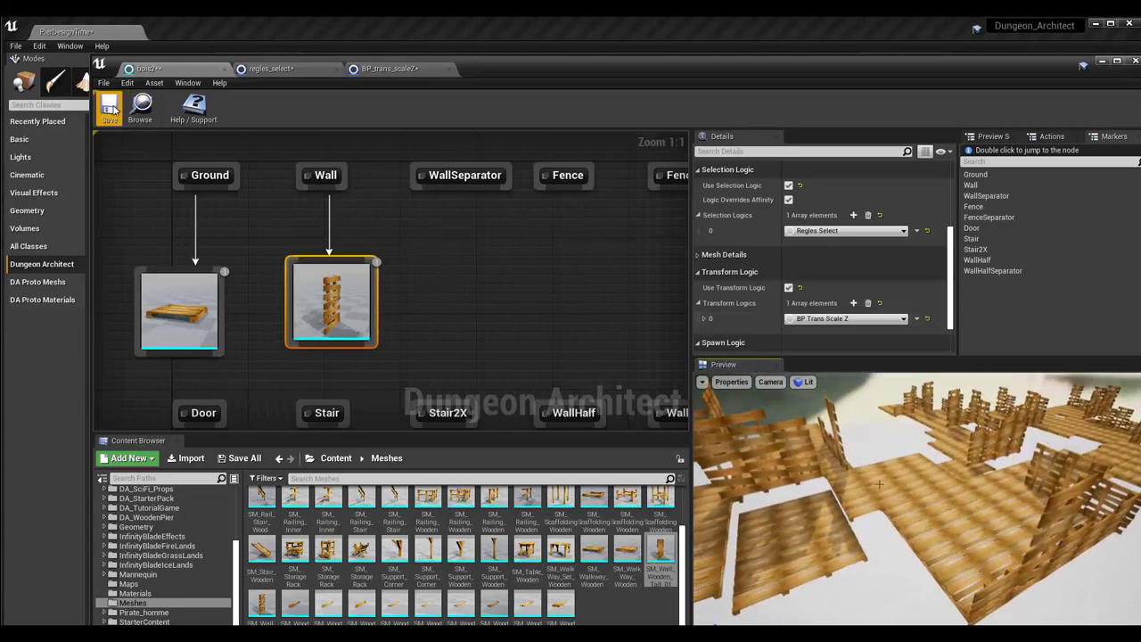
drag(508, 66, 484, 544)
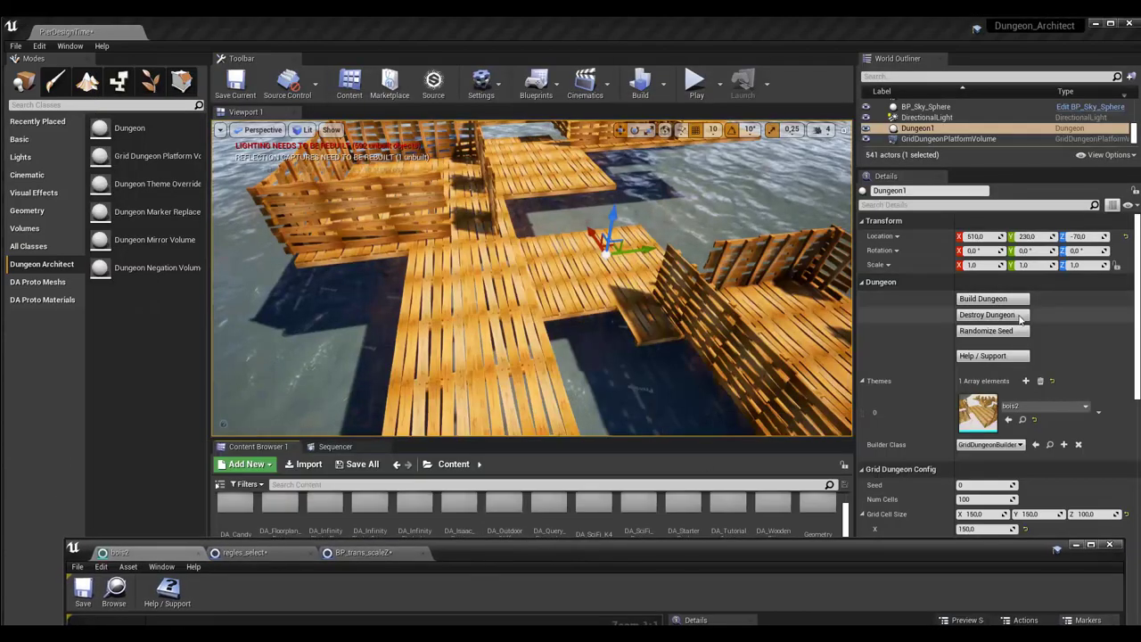
Rebuild Dungeon1 and fly through the pier to view the randomly stretched pallet walls.
click(992, 299)
mouse_move(527, 302)
right_down()
mouse_move(380, 317)
mouse_move(380, 292)
right_up()
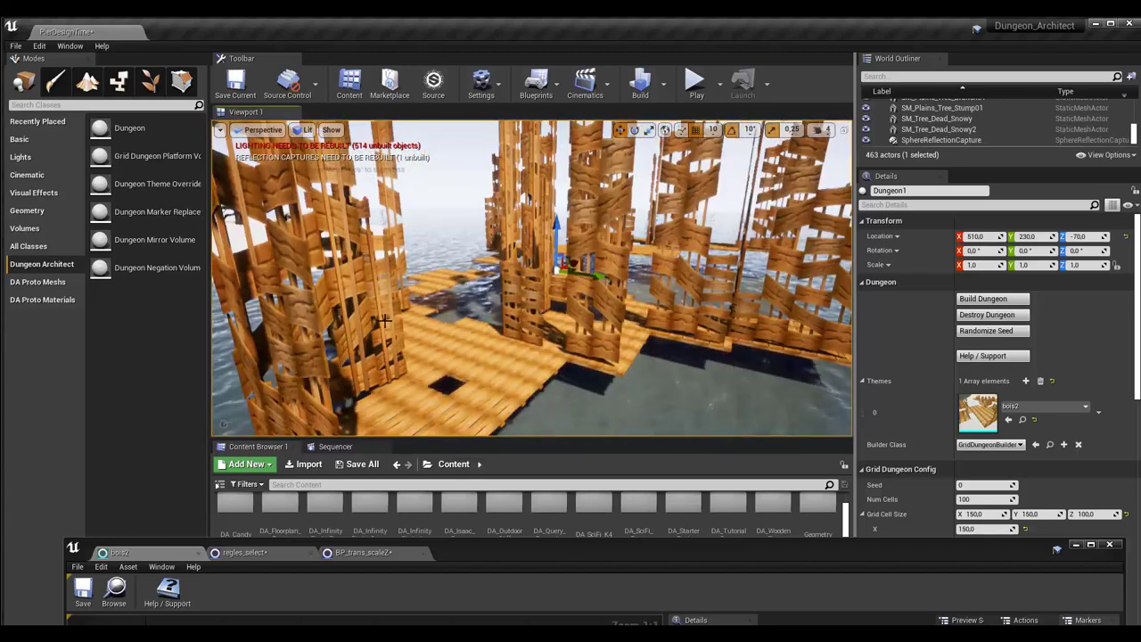
drag(467, 560, 453, 69)
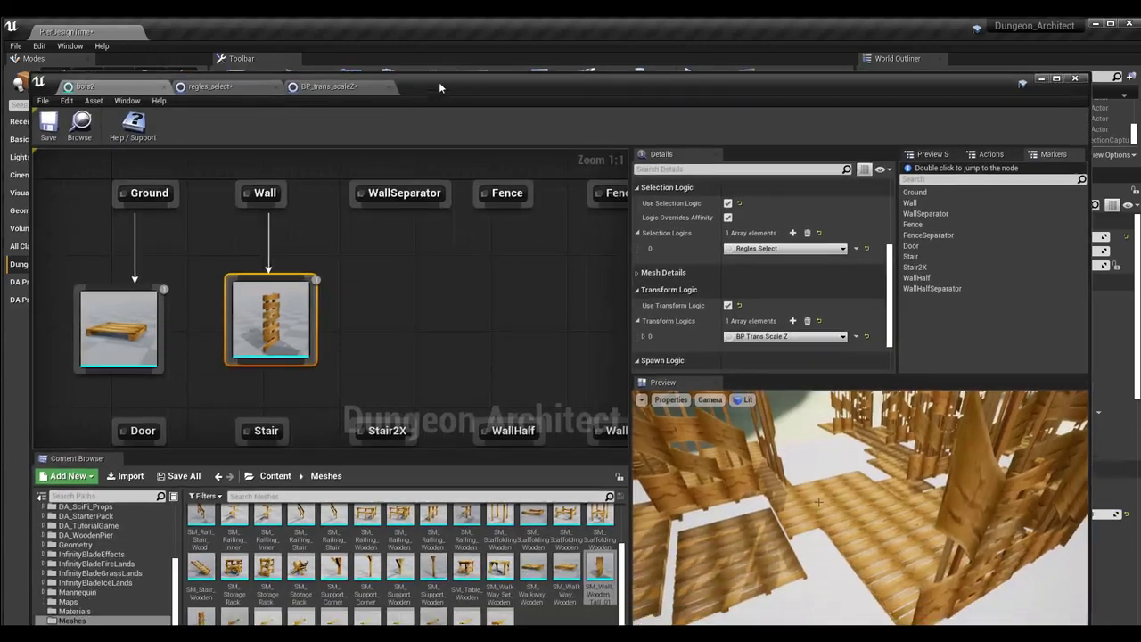